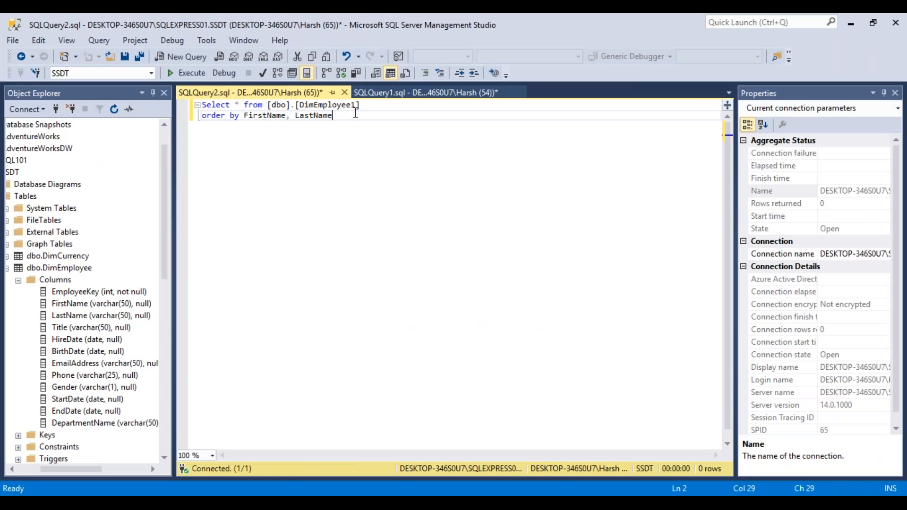
# Correct the table name in the query to [dbo].[DimEmployee], run it ordered by FirstName and LastName, and look across the returned columns.
pyautogui.click(358, 104)
pyautogui.press('BackSpace')
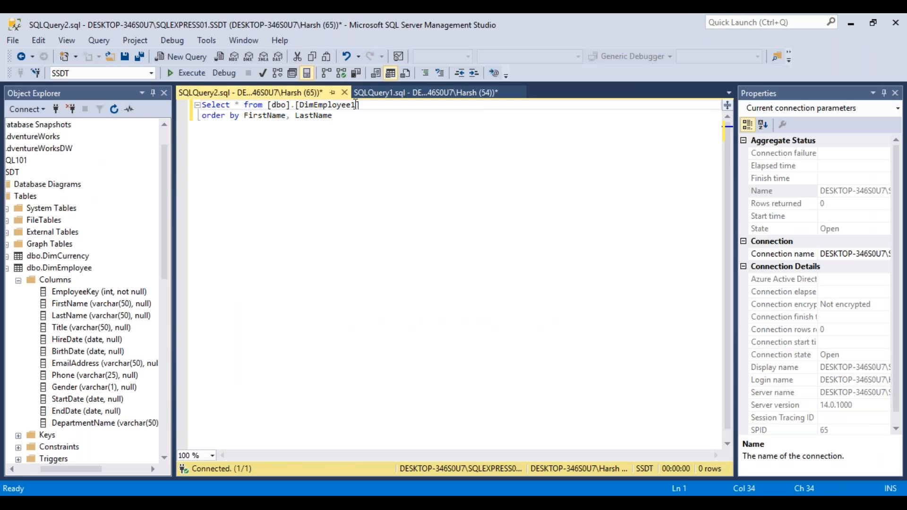
pyautogui.moveTo(342, 115); pyautogui.dragTo(201, 105)
pyautogui.click(191, 73)
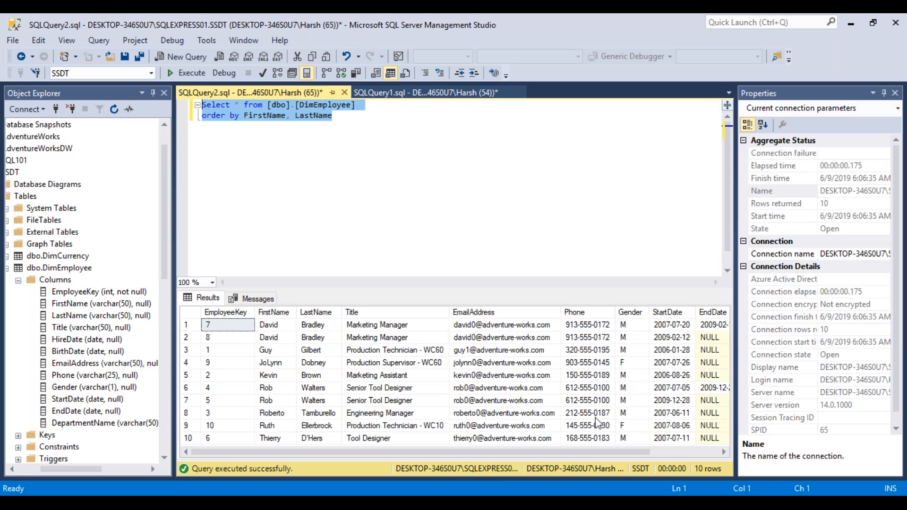
pyautogui.moveTo(447, 452); pyautogui.dragTo(521, 483)
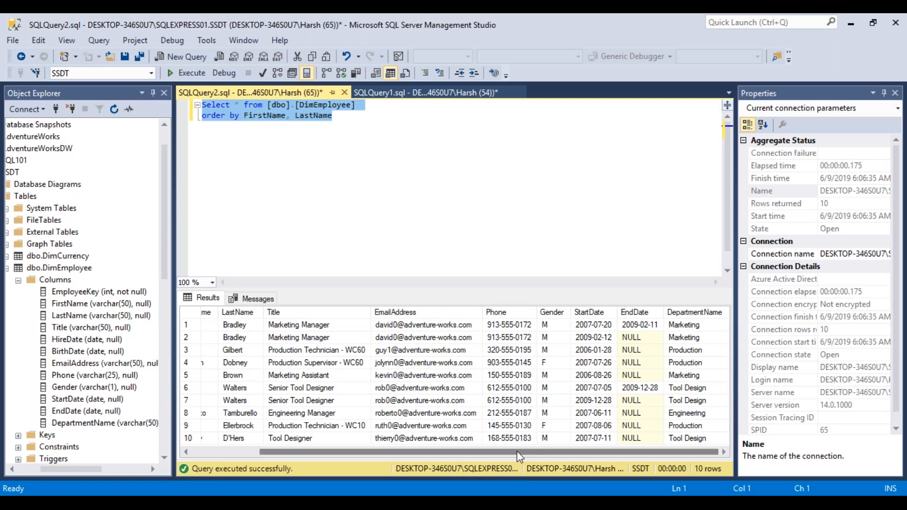
pyautogui.moveTo(515, 455); pyautogui.dragTo(423, 452)
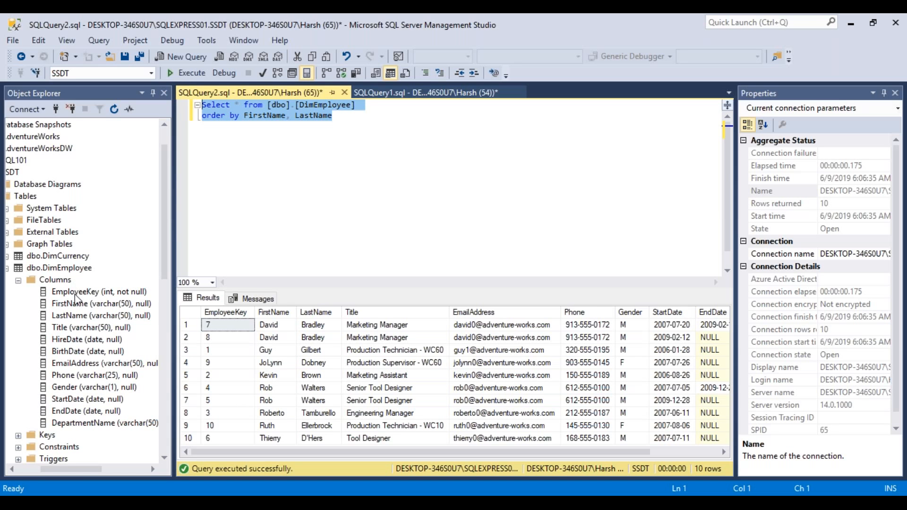
# Generate a CREATE script for the dbo.DimEmployee table in a new query window.
pyautogui.click(55, 270)
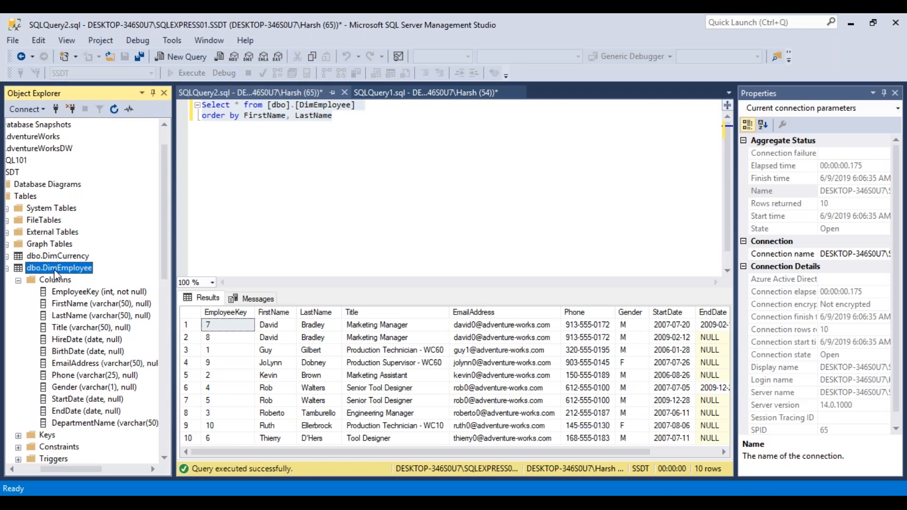
pyautogui.rightClick(55, 271)
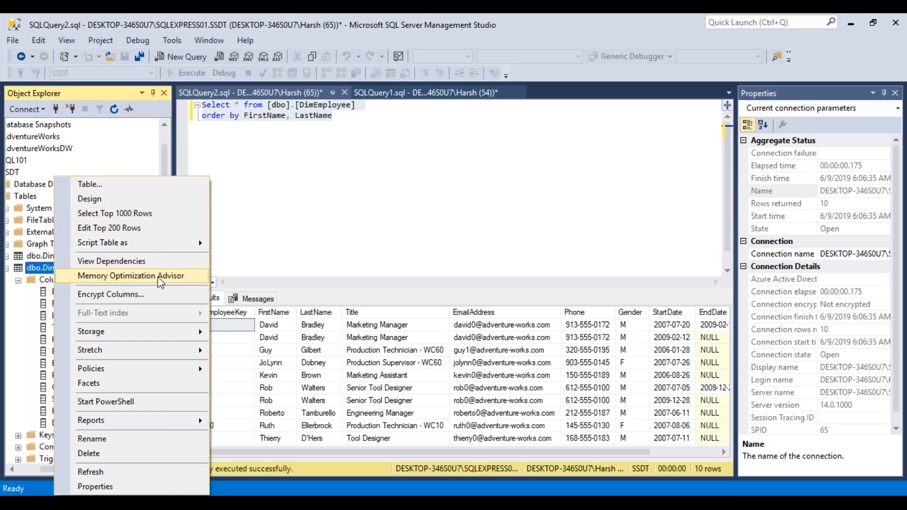
pyautogui.moveTo(161, 348)
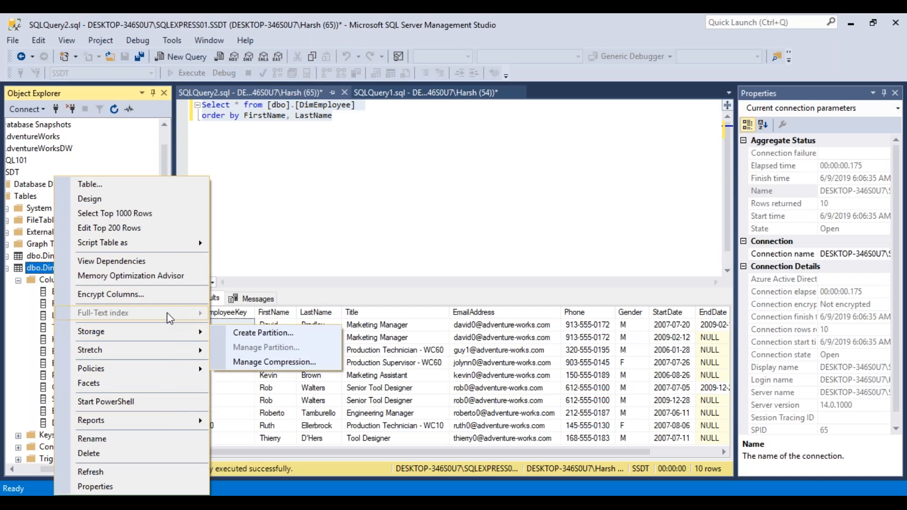
pyautogui.moveTo(155, 244)
pyautogui.moveTo(270, 247)
pyautogui.click(379, 255)
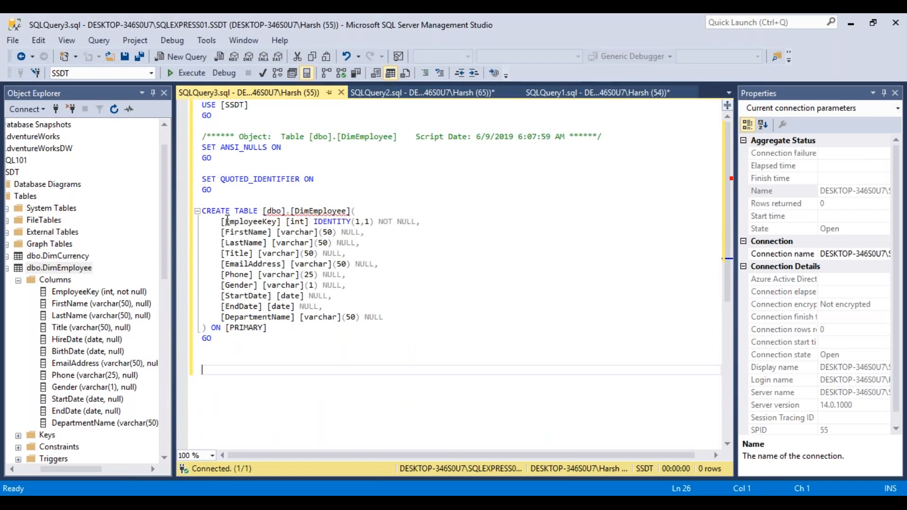
# Examine the EmployeeKey, FirstName and LastName definitions in the CREATE TABLE script, and return to the DimEmployee query results in SQLQuery2.
pyautogui.moveTo(221, 221); pyautogui.dragTo(427, 226)
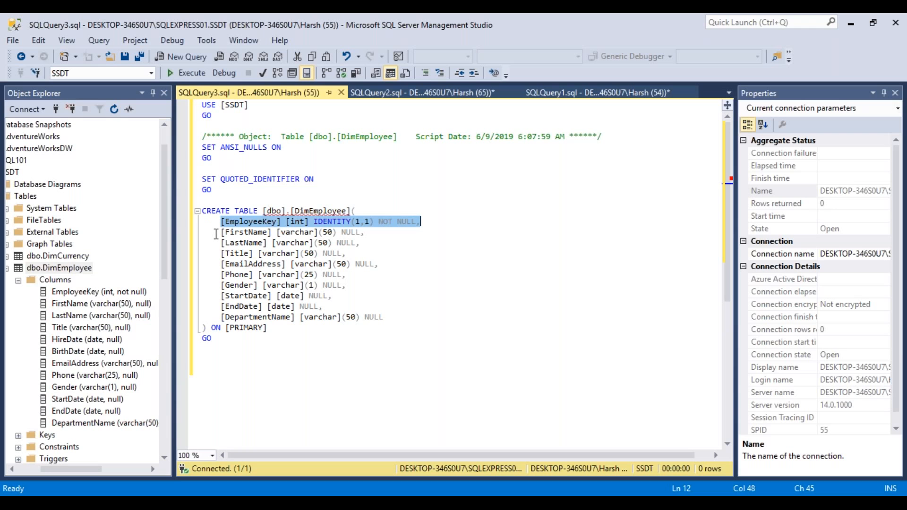
pyautogui.moveTo(216, 234); pyautogui.dragTo(268, 243)
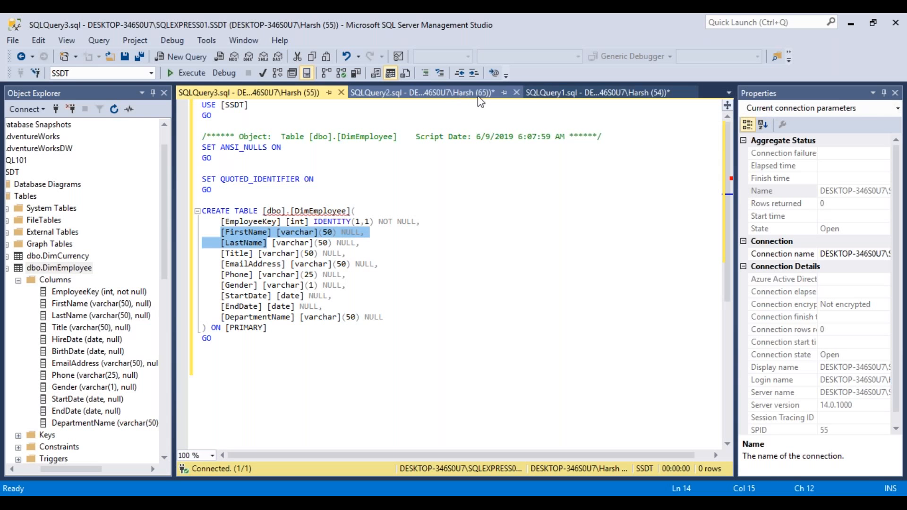
pyautogui.click(541, 95)
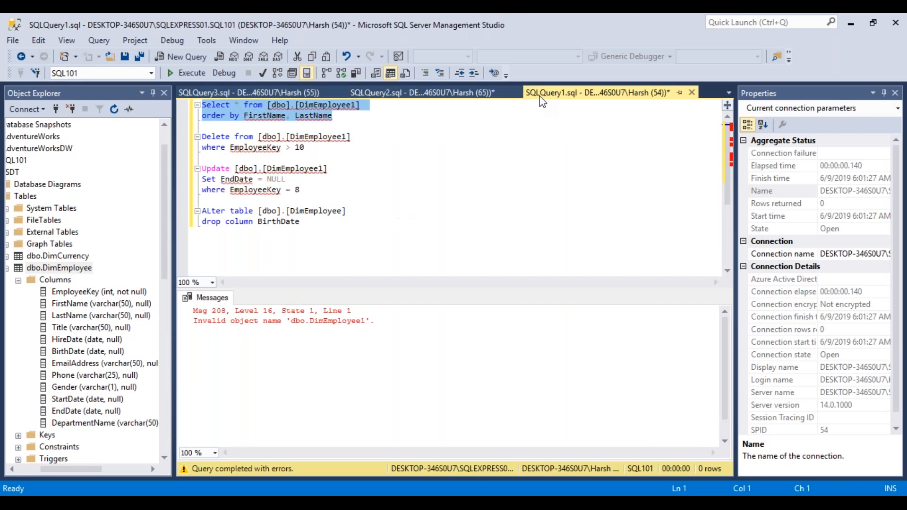
pyautogui.click(482, 94)
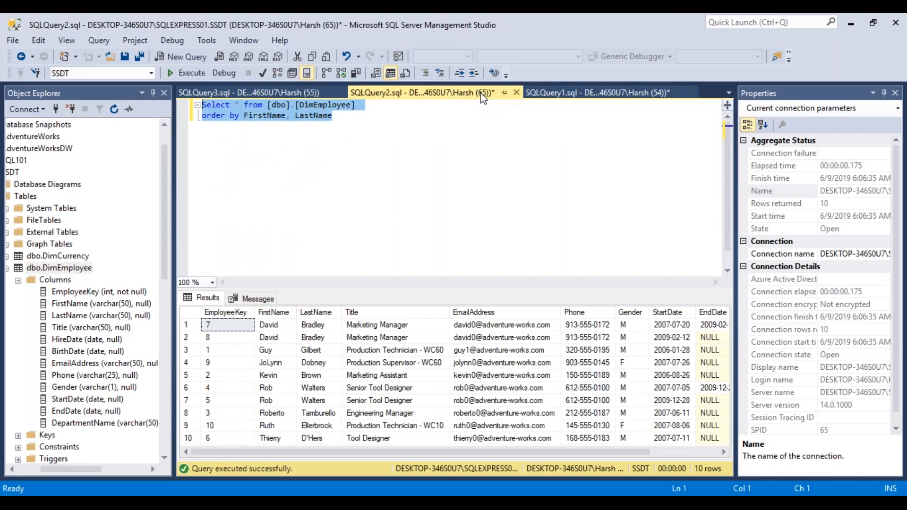
# Review the Title, EmailAddress and Phone columns of the DimEmployee results and look across to DepartmentName.
pyautogui.click(390, 313)
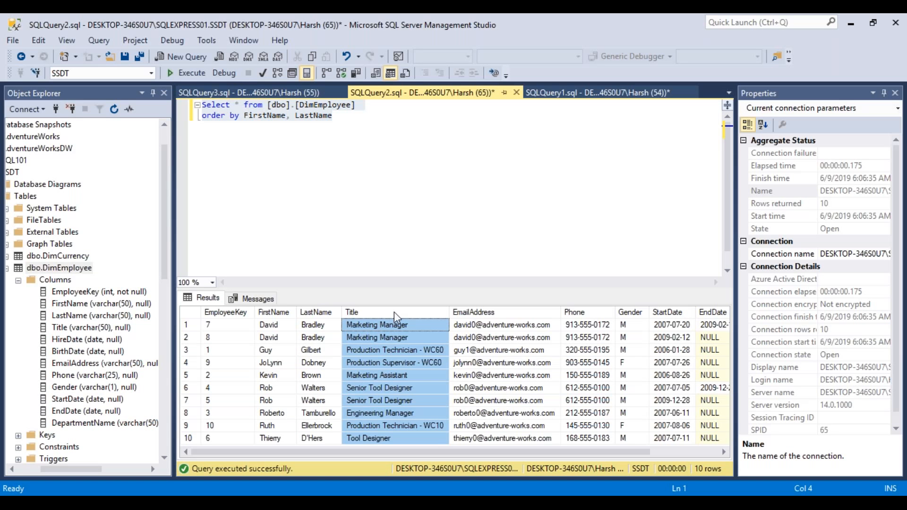
pyautogui.click(500, 310)
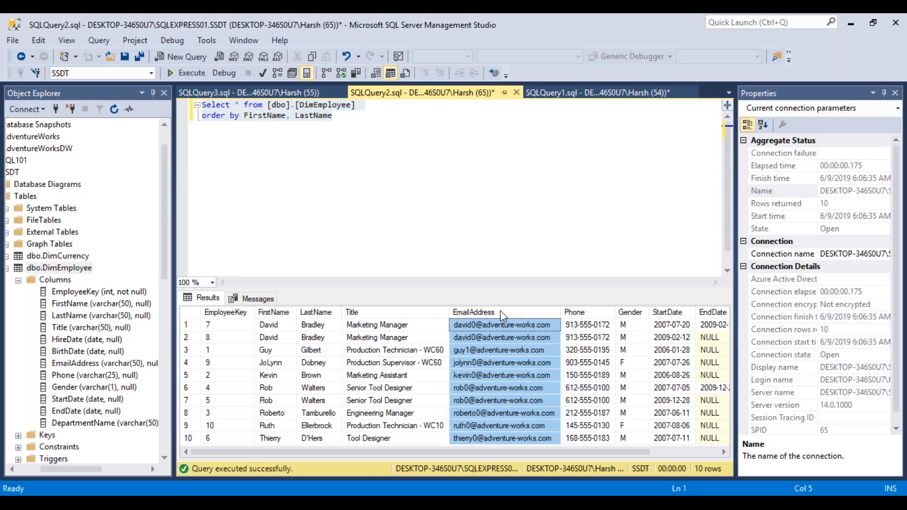
pyautogui.click(601, 315)
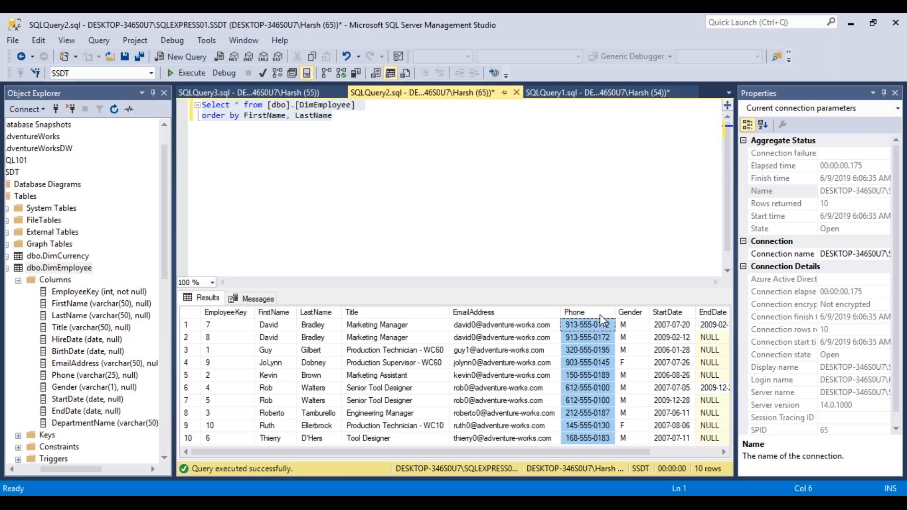
pyautogui.moveTo(579, 453); pyautogui.dragTo(638, 475)
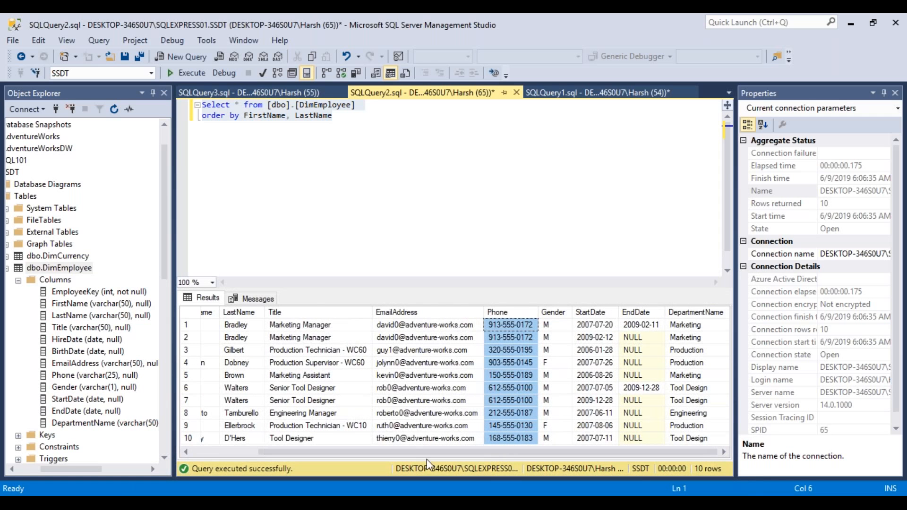
pyautogui.moveTo(416, 454); pyautogui.dragTo(363, 455)
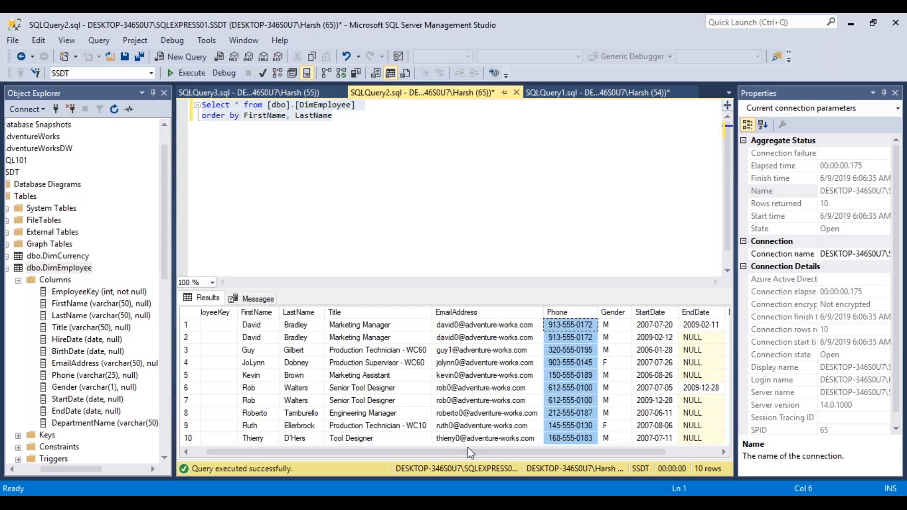
pyautogui.moveTo(466, 450); pyautogui.dragTo(530, 466)
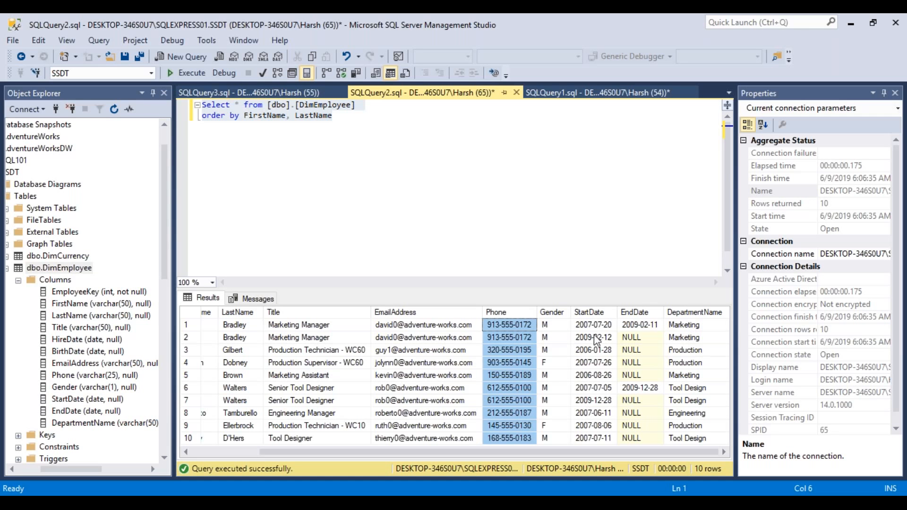
# Examine the StartDate and EndDate columns, including the first row's EndDate.
pyautogui.click(595, 316)
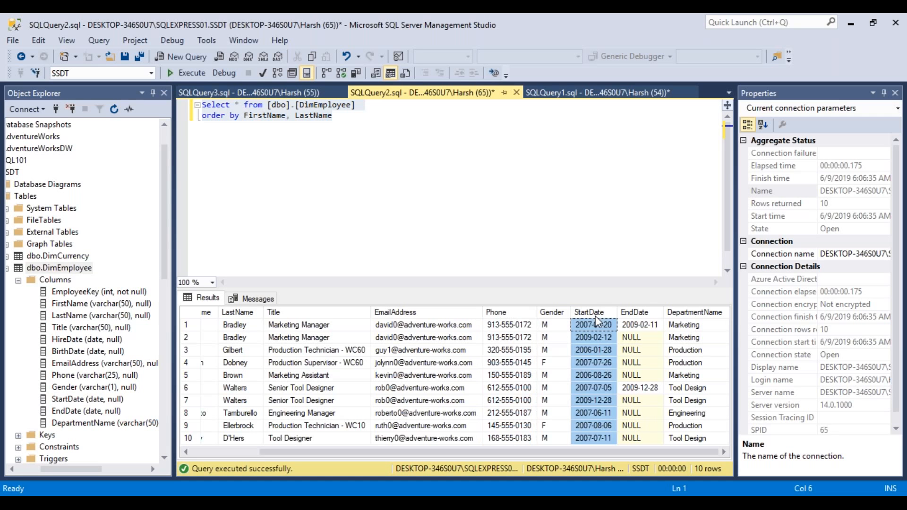
pyautogui.click(640, 313)
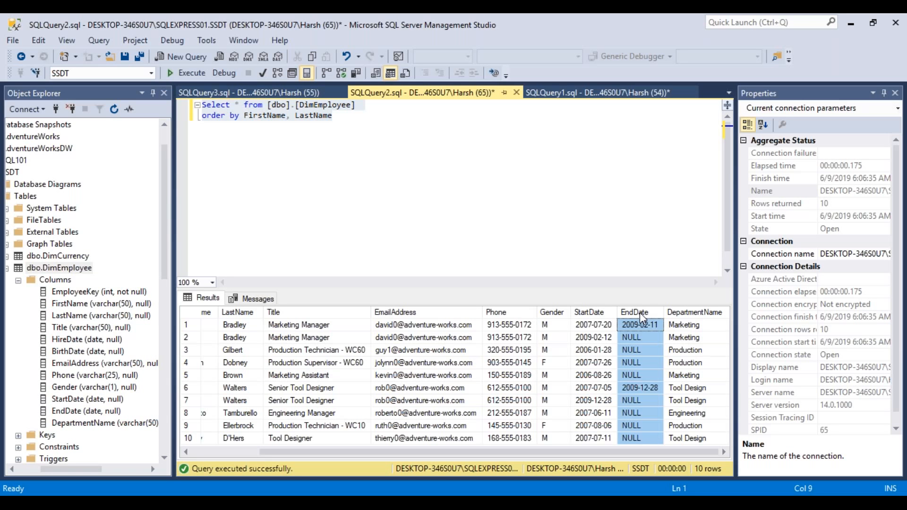
pyautogui.click(648, 324)
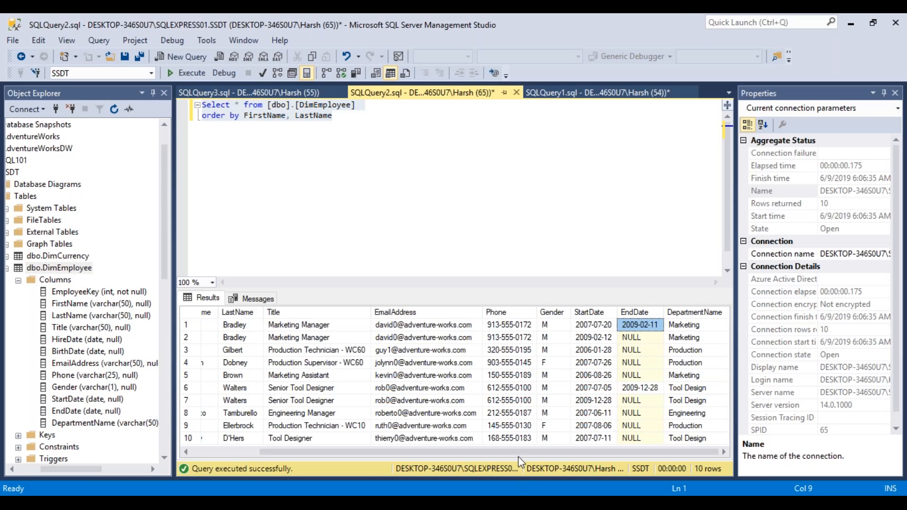
pyautogui.moveTo(514, 452); pyautogui.dragTo(446, 452)
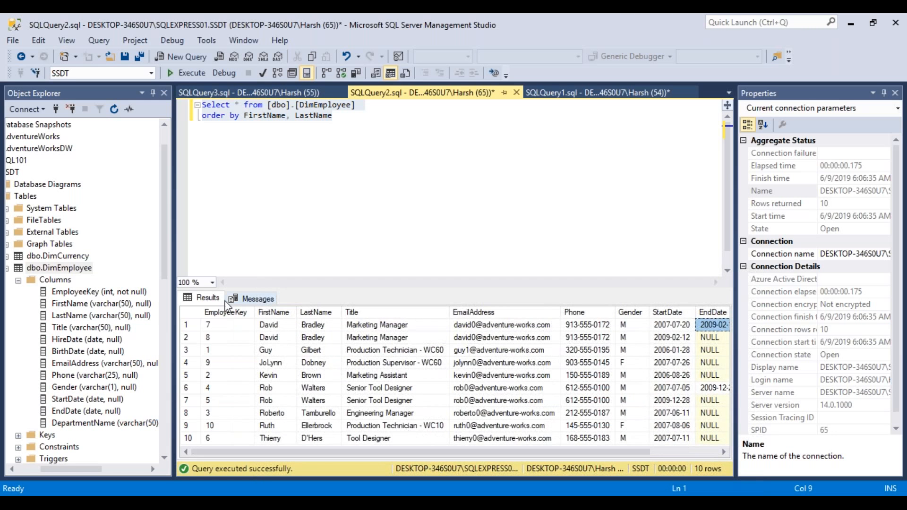
# Compare the first two result rows across all columns, checking the first row's EndDate.
pyautogui.click(187, 326)
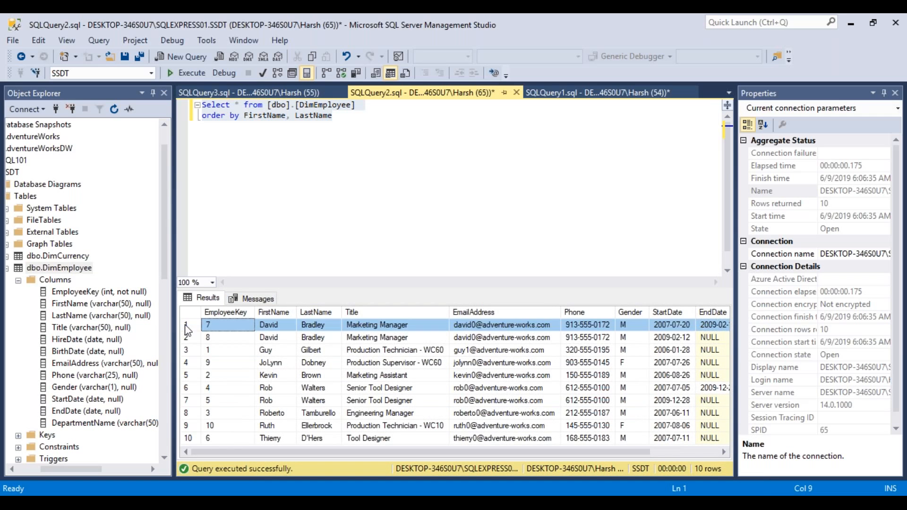
pyautogui.click(186, 335)
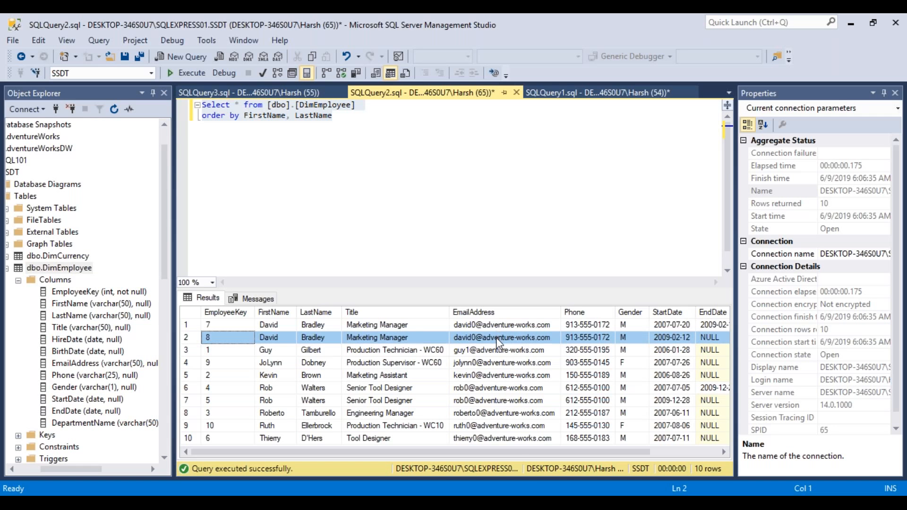
pyautogui.moveTo(521, 452); pyautogui.dragTo(640, 459)
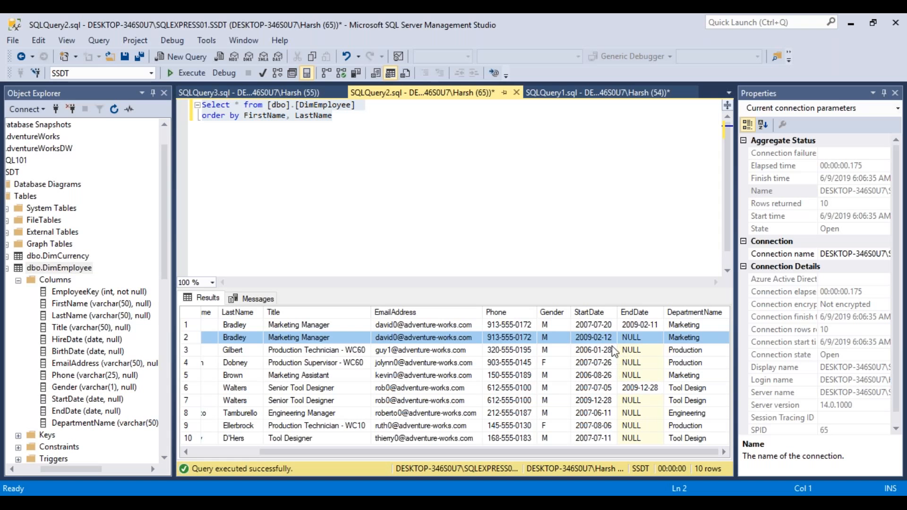
pyautogui.click(646, 325)
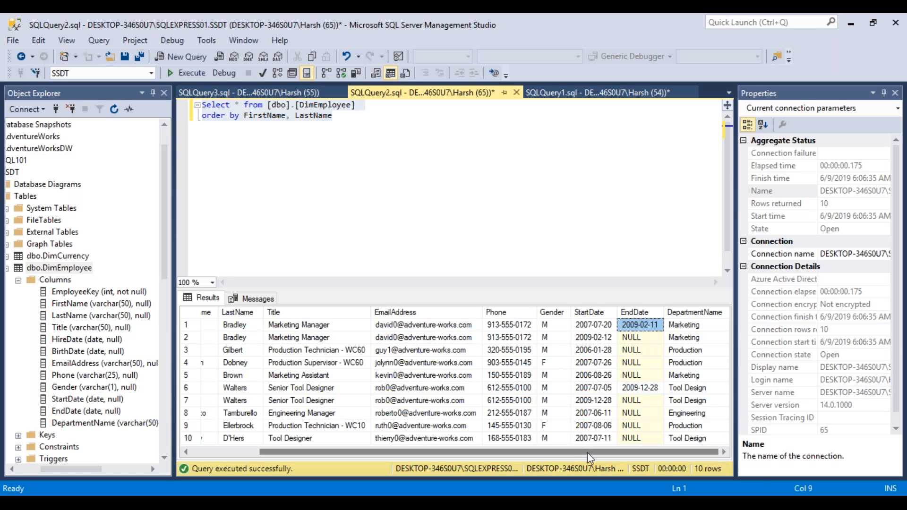
pyautogui.moveTo(586, 452); pyautogui.dragTo(516, 455)
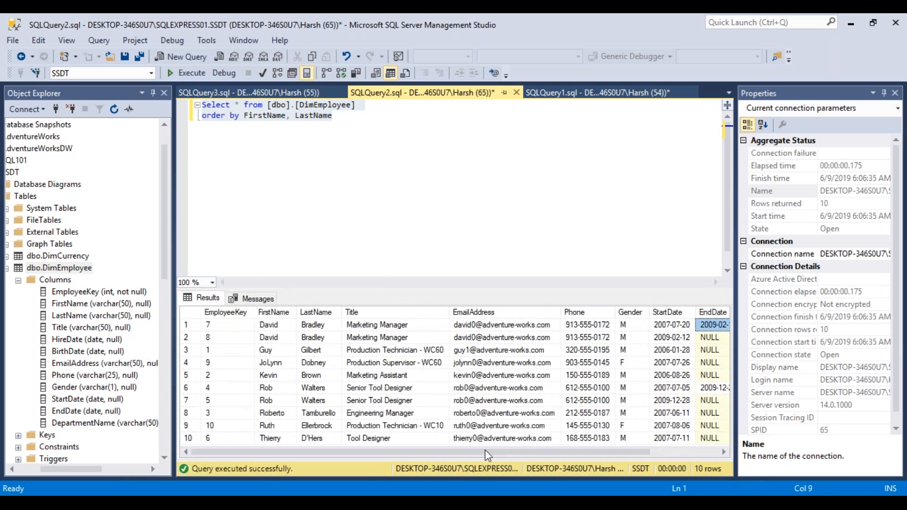
# Examine how the StartDate and EndDate values of the first two result rows relate to each other.
pyautogui.click(191, 325)
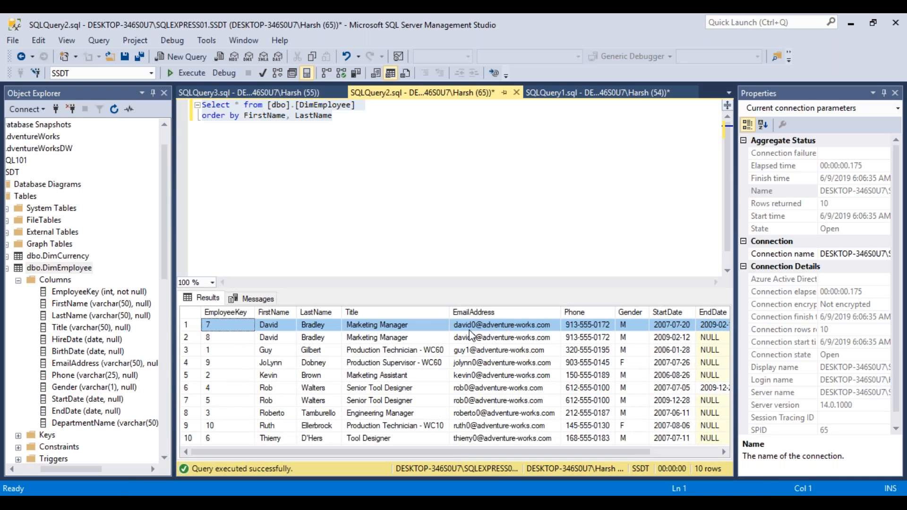
pyautogui.moveTo(501, 450); pyautogui.dragTo(570, 465)
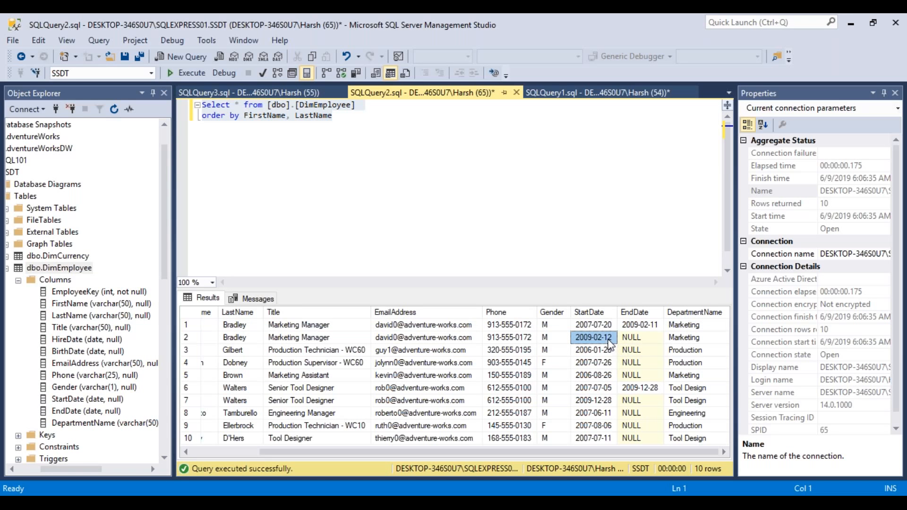
pyautogui.click(645, 313)
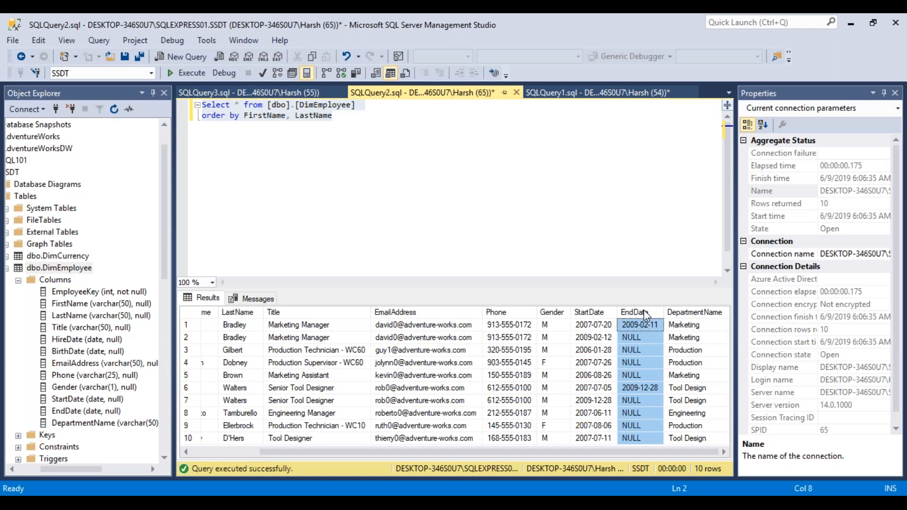
pyautogui.click(639, 337)
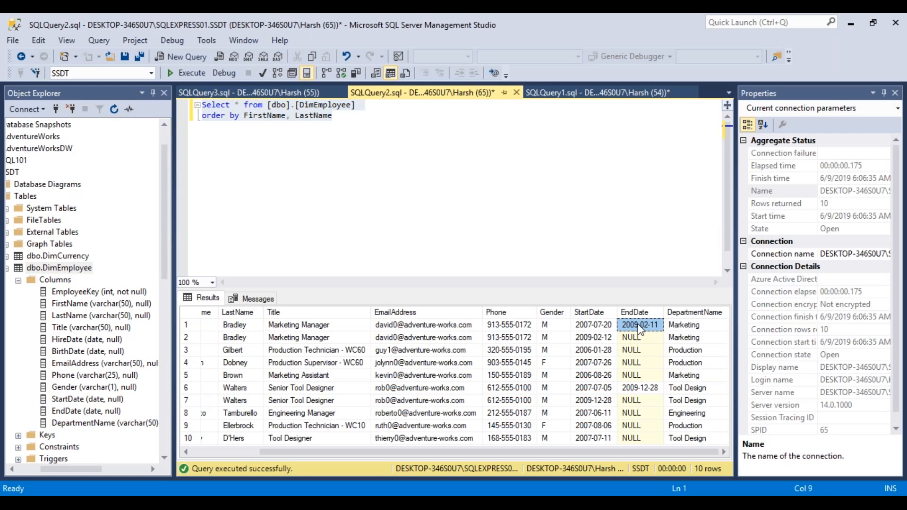
pyautogui.click(601, 326)
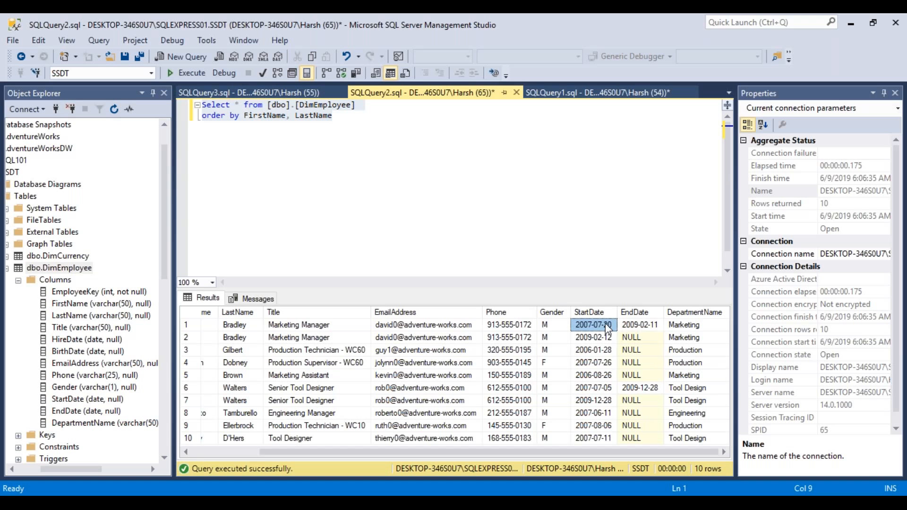
pyautogui.click(642, 326)
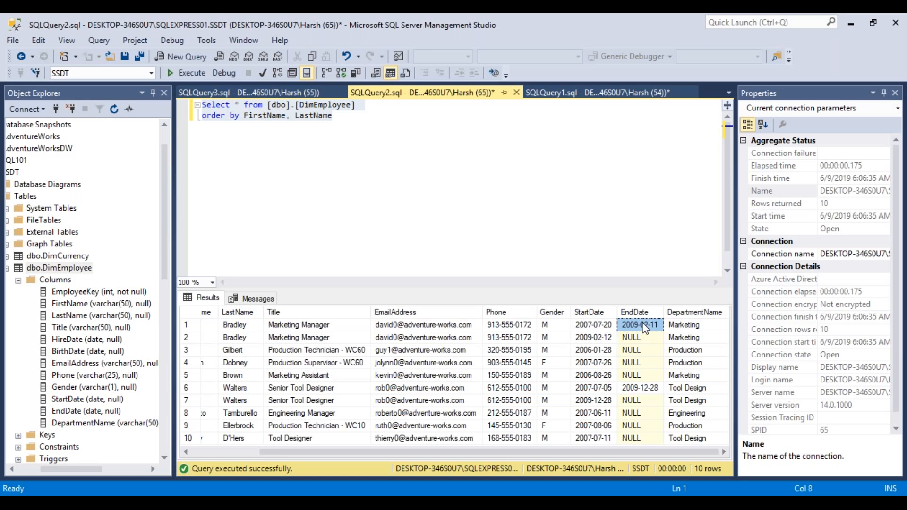
pyautogui.click(603, 326)
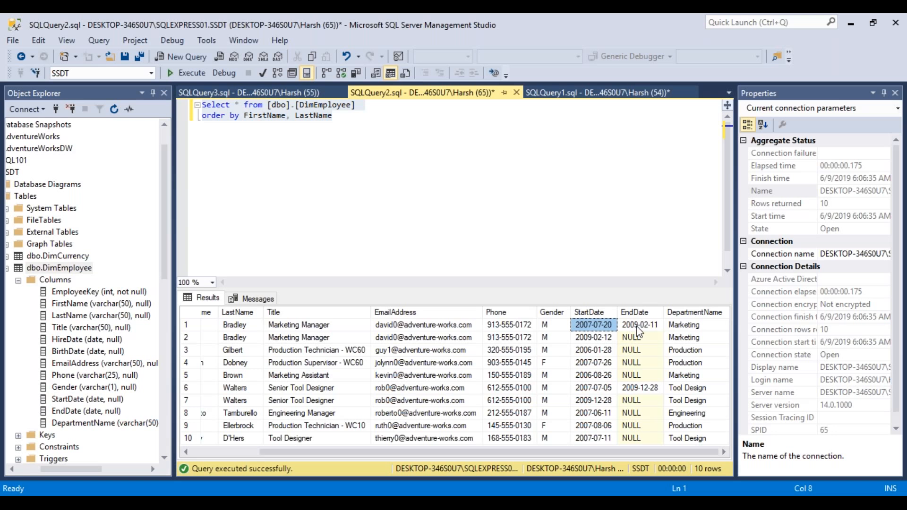
pyautogui.moveTo(537, 448); pyautogui.dragTo(493, 450)
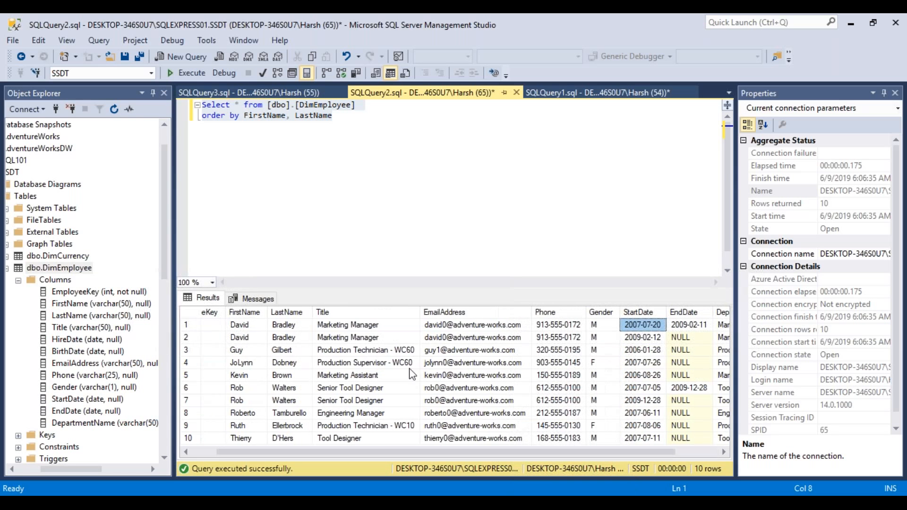
# Review the first row's EmailAddress and the second row's StartDate and EndDate in the DimEmployee results.
pyautogui.click(429, 325)
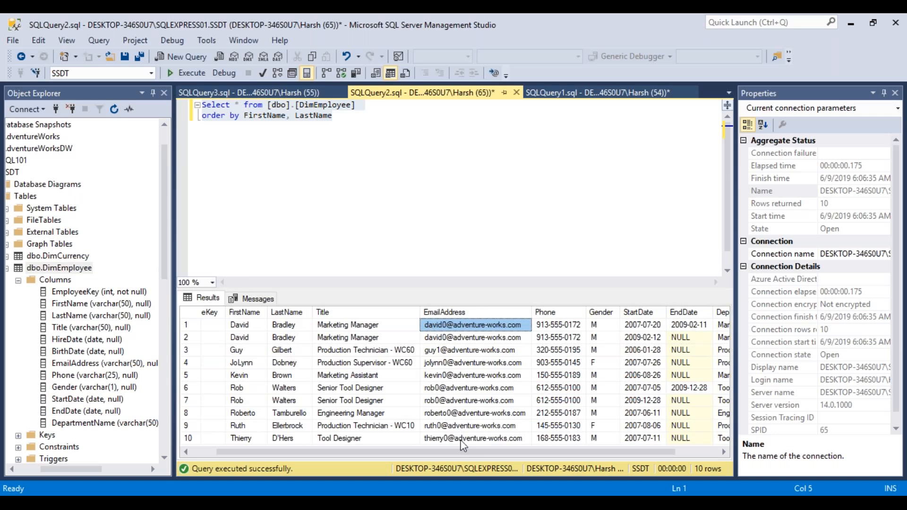
pyautogui.moveTo(464, 453); pyautogui.dragTo(582, 489)
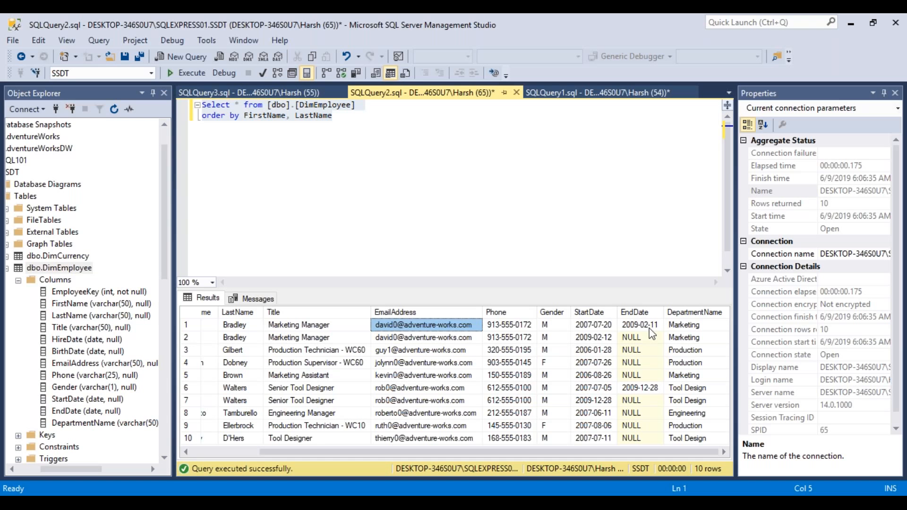
pyautogui.click(604, 340)
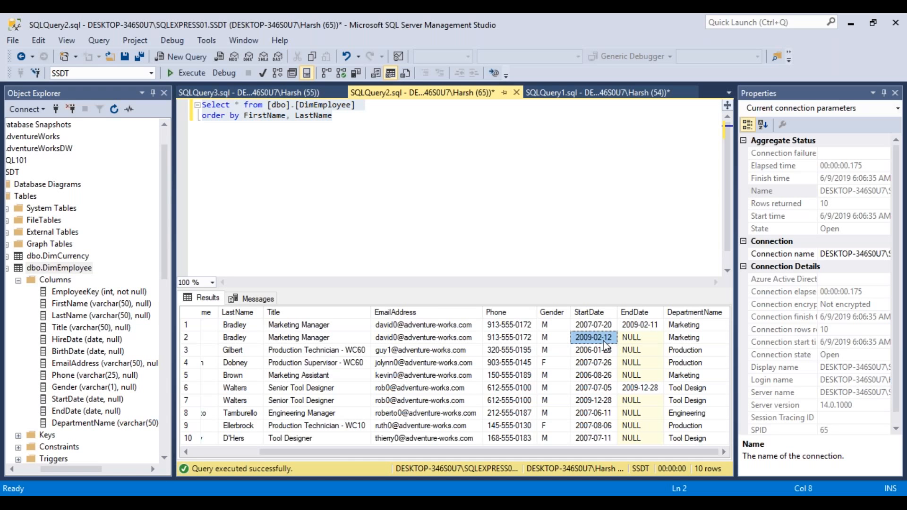
pyautogui.click(654, 339)
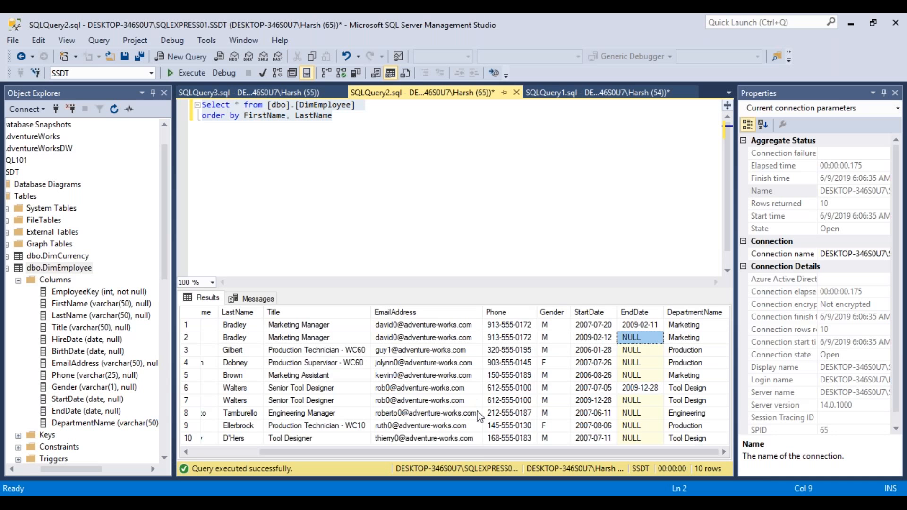
pyautogui.moveTo(481, 454); pyautogui.dragTo(413, 452)
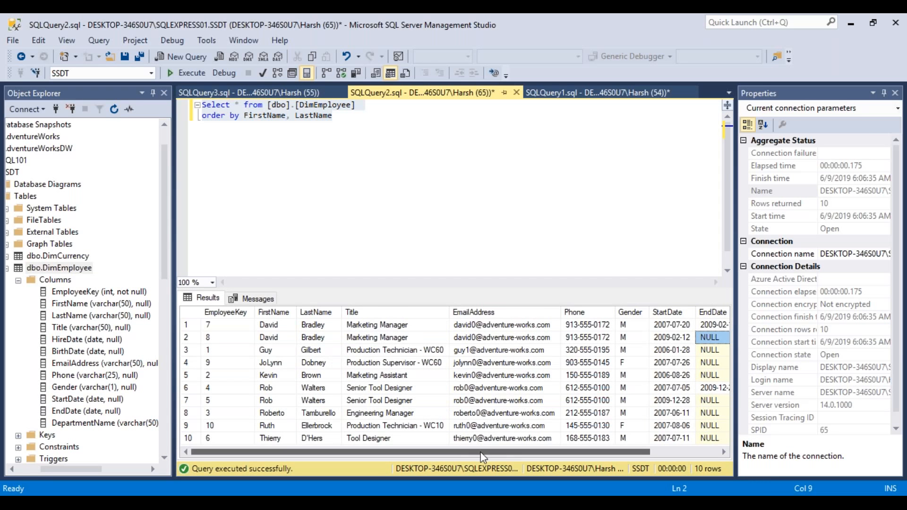
pyautogui.moveTo(494, 451); pyautogui.dragTo(563, 449)
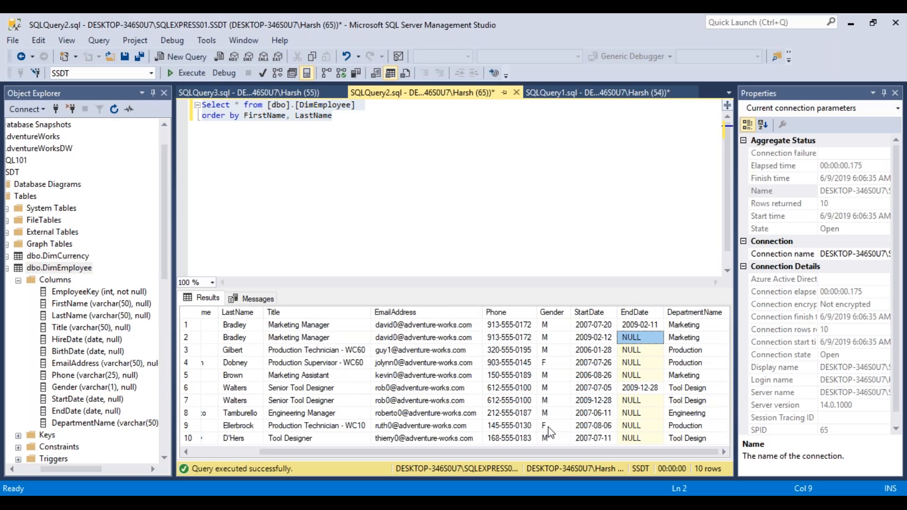
pyautogui.moveTo(519, 451); pyautogui.dragTo(434, 453)
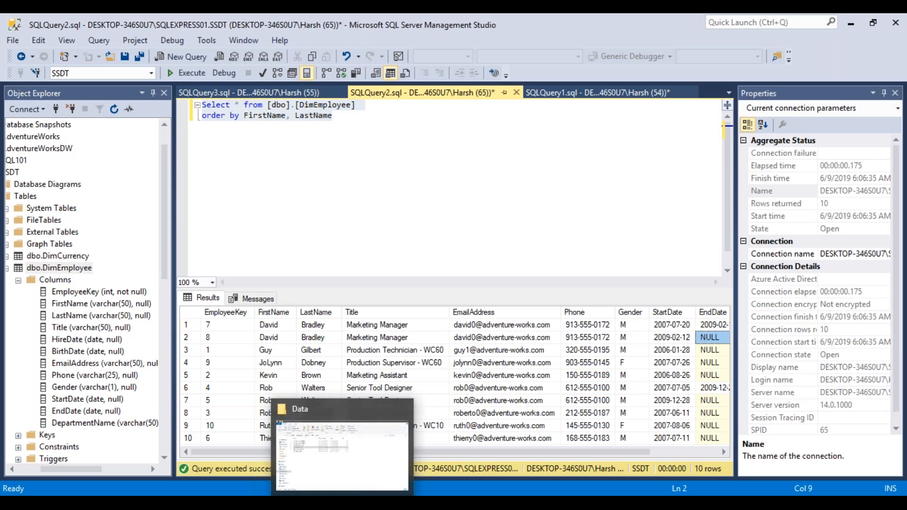
# Open the EmployeeData text file from the Data folder in File Explorer and examine its header, data rows and Marketing Manager record.
pyautogui.click(342, 503)
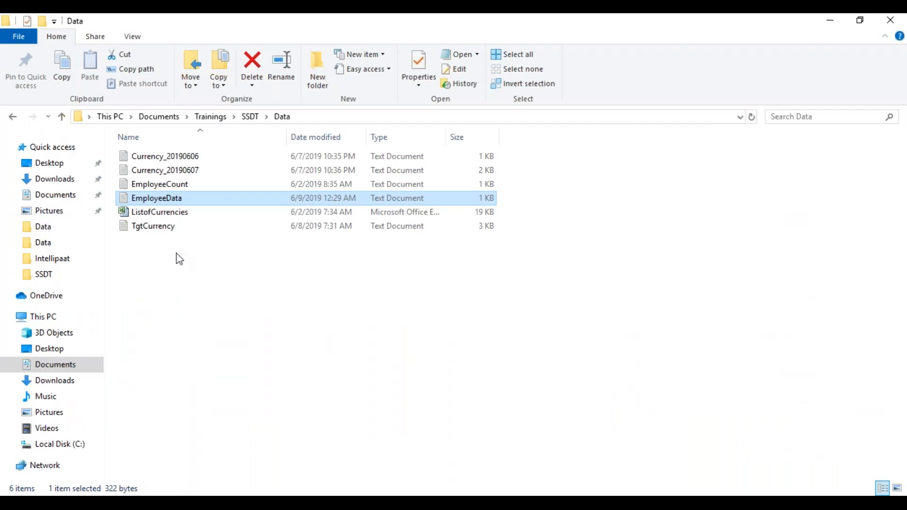
pyautogui.doubleClick(152, 201)
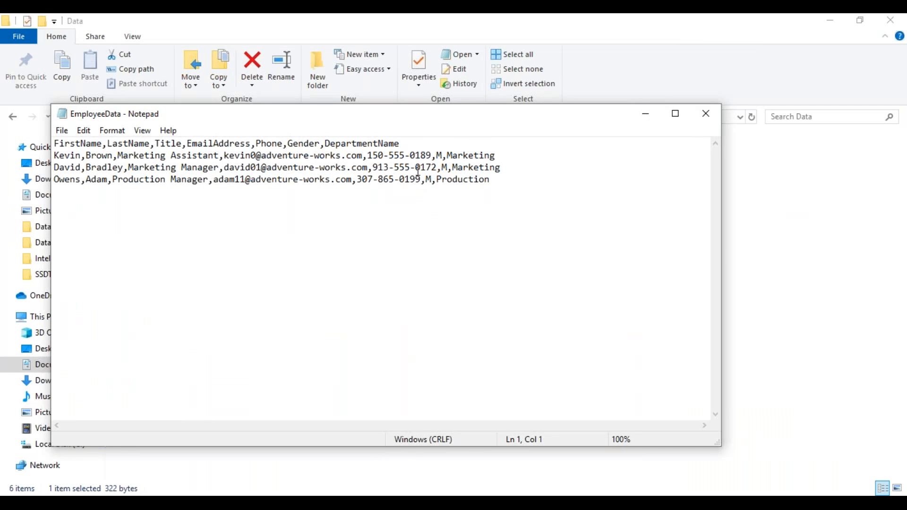
pyautogui.moveTo(419, 143); pyautogui.dragTo(56, 132)
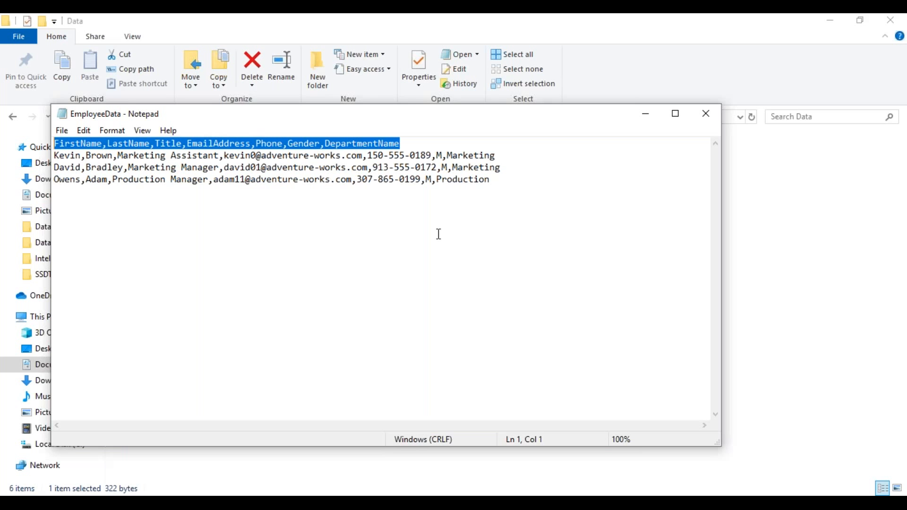
pyautogui.moveTo(493, 181); pyautogui.dragTo(48, 156)
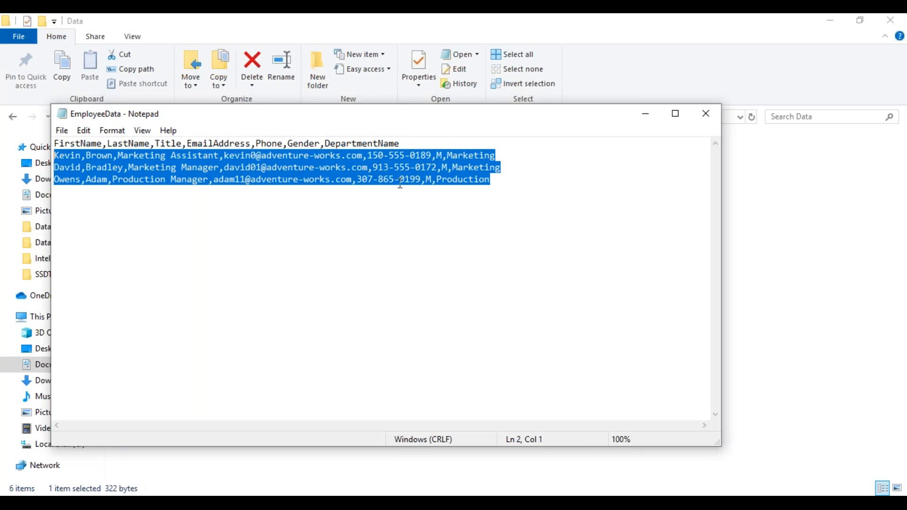
pyautogui.click(506, 169)
pyautogui.moveTo(506, 169); pyautogui.dragTo(55, 168)
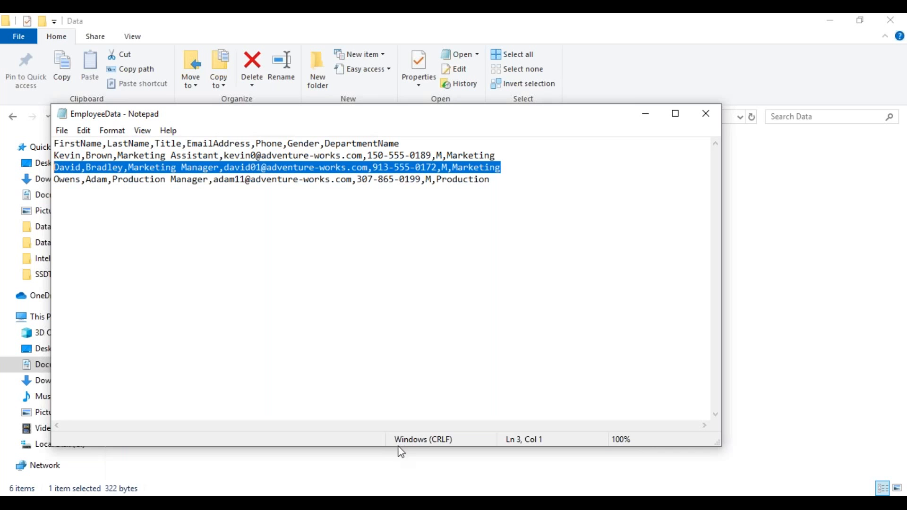
# Shorten the EmployeeData Notepad window and place it above the DimEmployee query results in SQL Server Management Studio for comparison.
pyautogui.moveTo(391, 445); pyautogui.dragTo(371, 251)
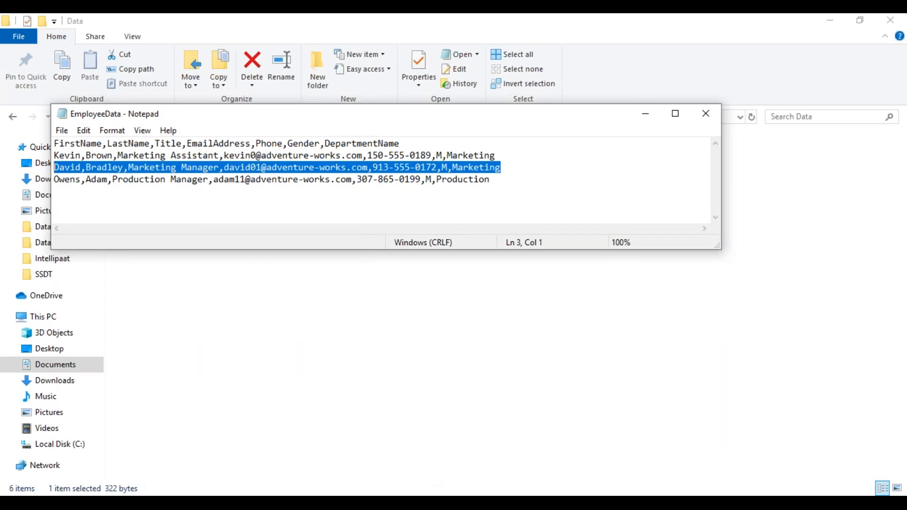
pyautogui.click(440, 502)
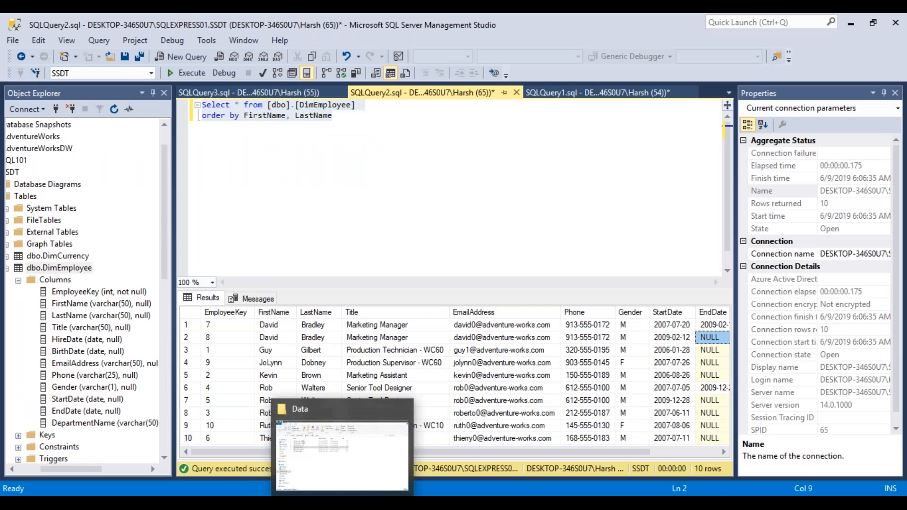
pyautogui.click(570, 502)
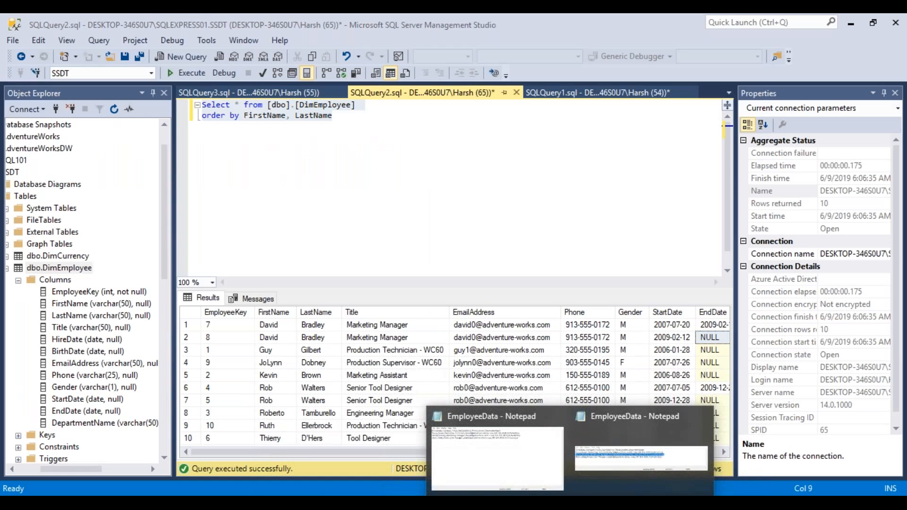
pyautogui.click(619, 460)
pyautogui.moveTo(428, 122); pyautogui.dragTo(505, 136)
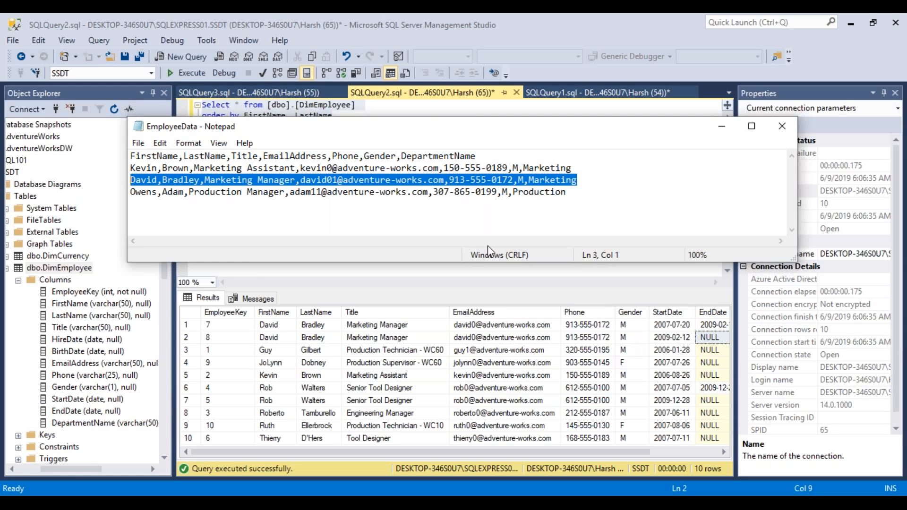
# Compare each EmployeeData row with the DimEmployee results, checking the Marketing Manager's e-mail address, and minimize the text file.
pyautogui.moveTo(446, 183); pyautogui.dragTo(301, 181)
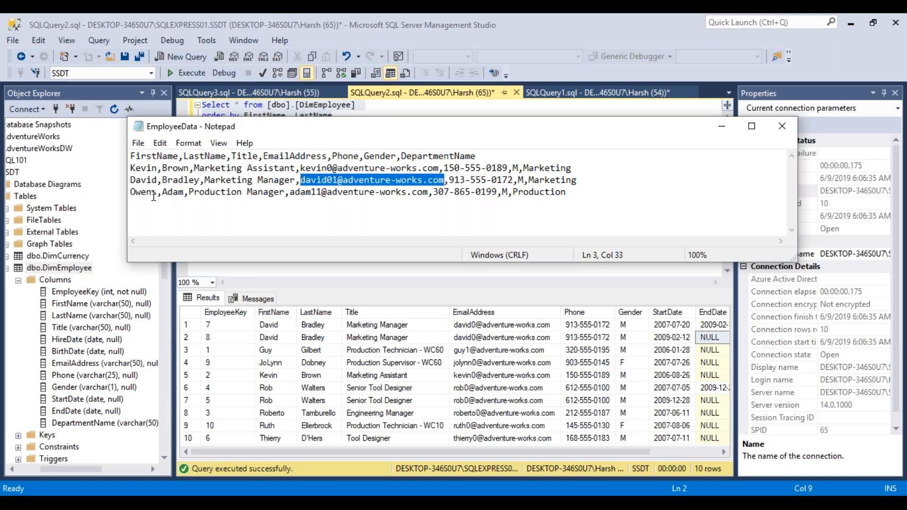
pyautogui.click(131, 192)
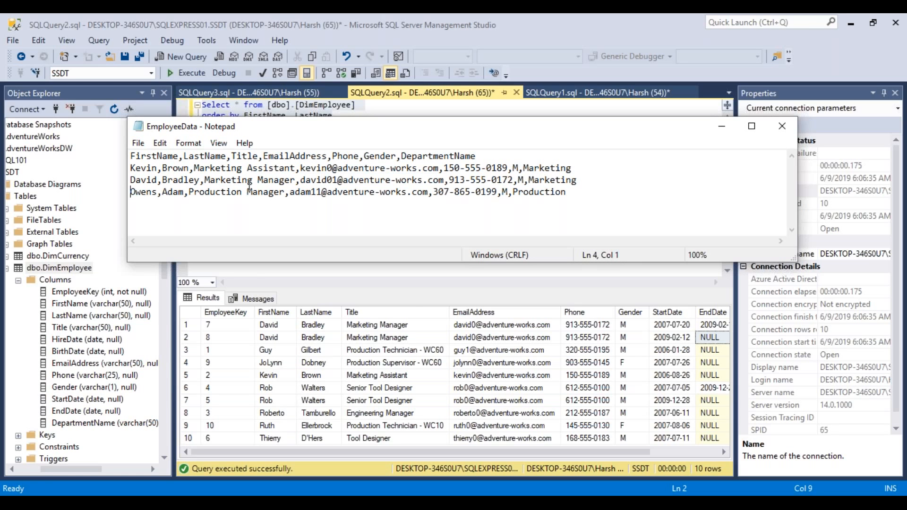
pyautogui.moveTo(131, 169); pyautogui.dragTo(574, 168)
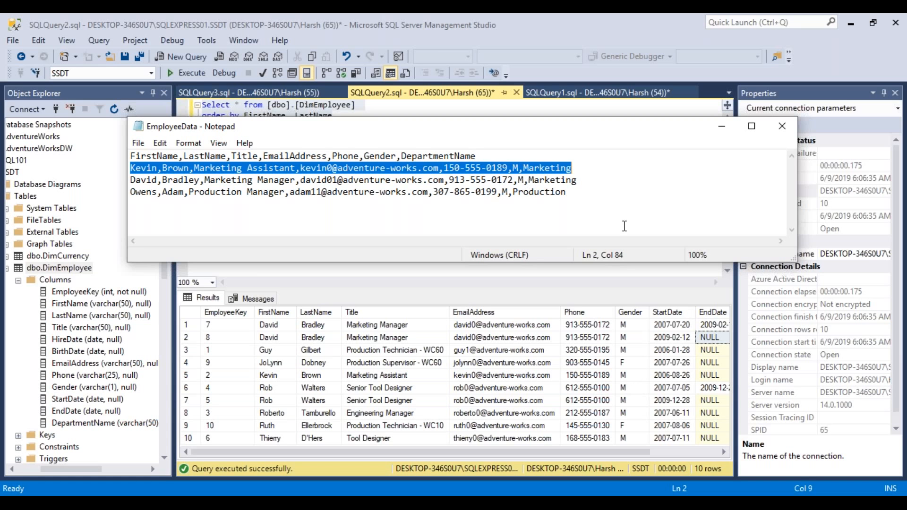
pyautogui.moveTo(586, 195); pyautogui.dragTo(131, 173)
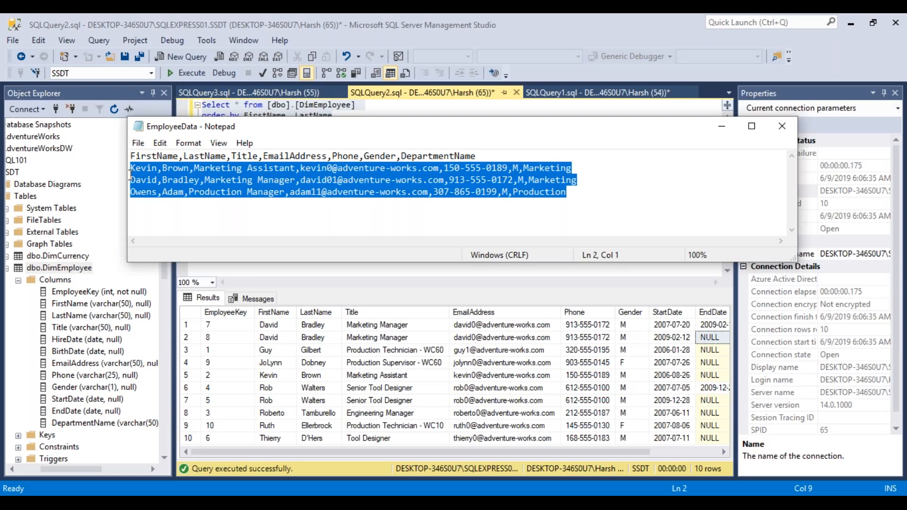
pyautogui.moveTo(574, 195); pyautogui.dragTo(120, 191)
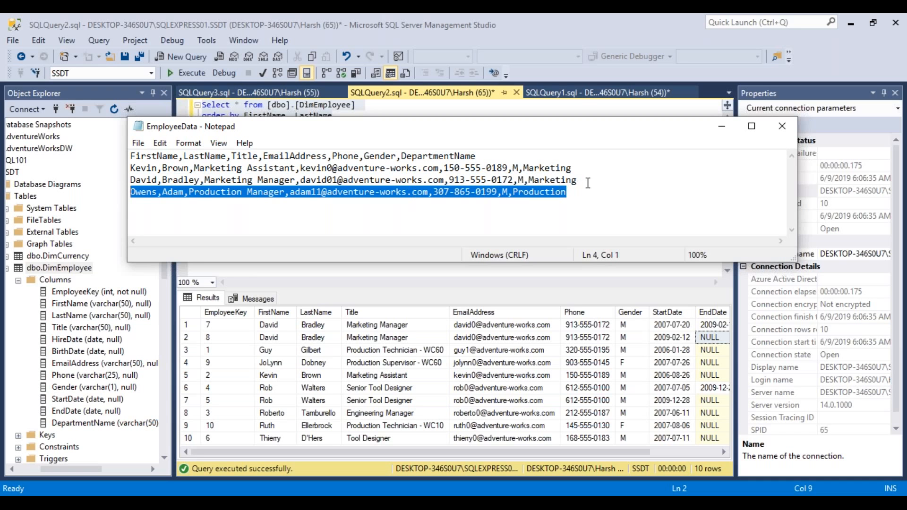
pyautogui.click(588, 182)
pyautogui.moveTo(588, 183); pyautogui.dragTo(129, 180)
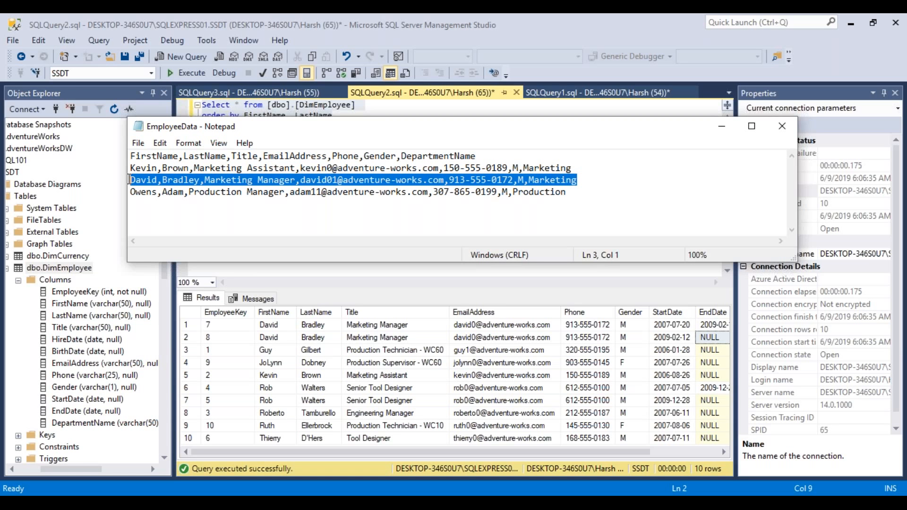
pyautogui.moveTo(444, 180); pyautogui.dragTo(301, 180)
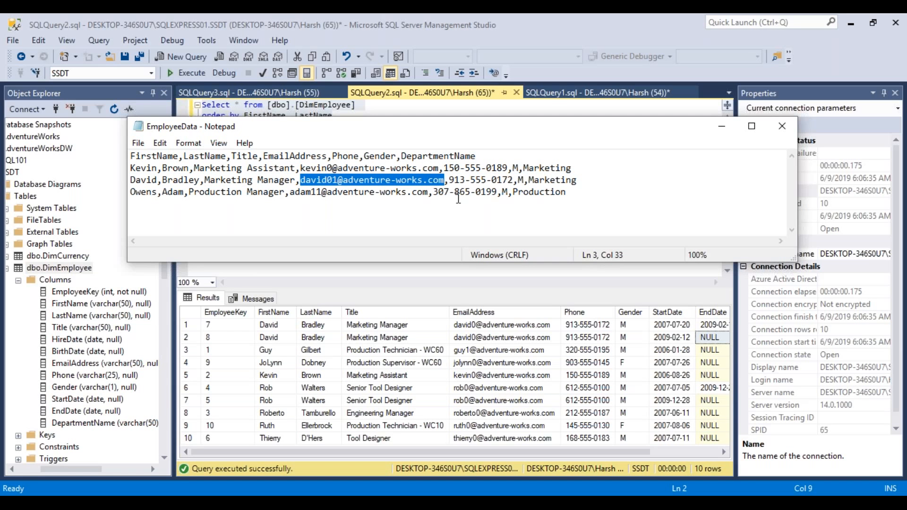
pyautogui.click(724, 127)
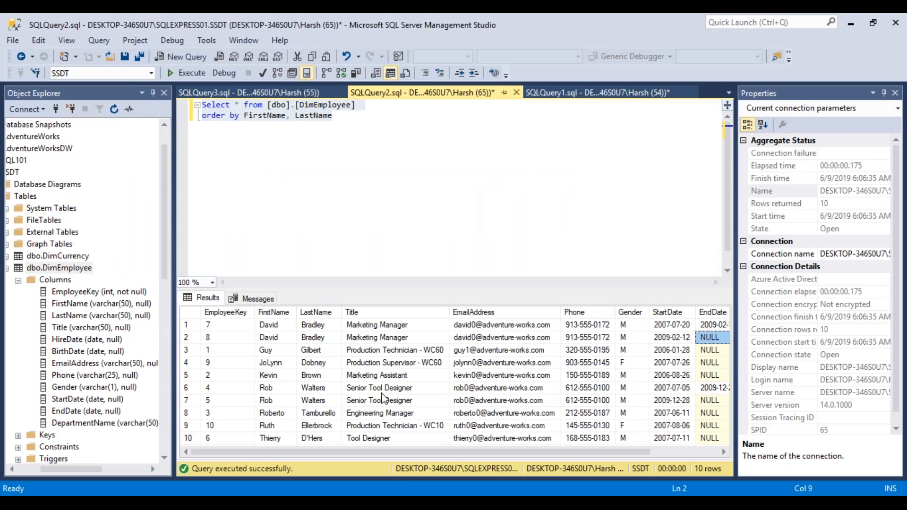
# Switch to Visual Studio and add a Data Flow Task named LoadDimEmployee to the package's control flow.
pyautogui.click(534, 439)
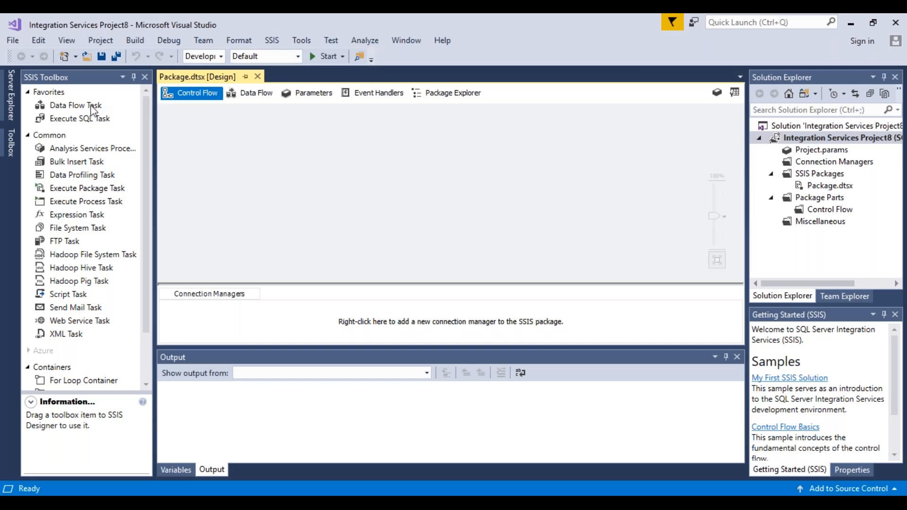
pyautogui.moveTo(91, 107); pyautogui.dragTo(221, 138)
pyautogui.moveTo(327, 185); pyautogui.dragTo(327, 185)
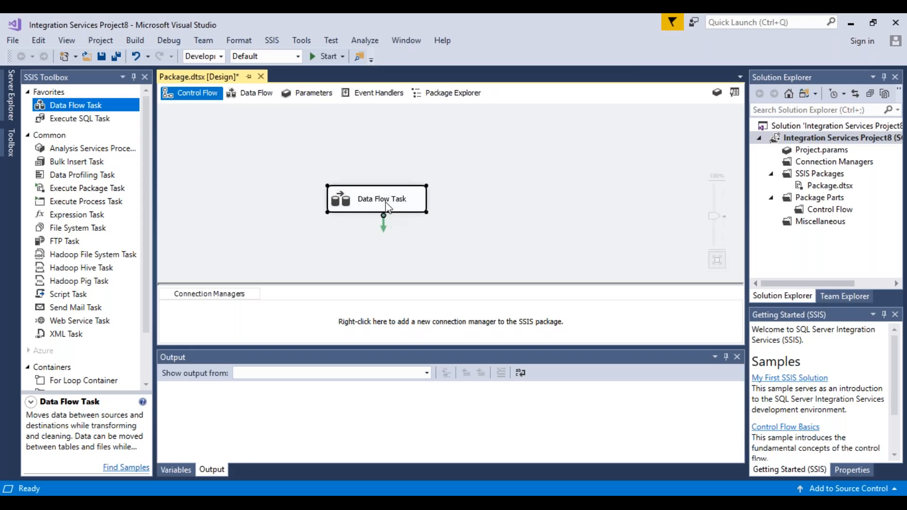
pyautogui.click(385, 200)
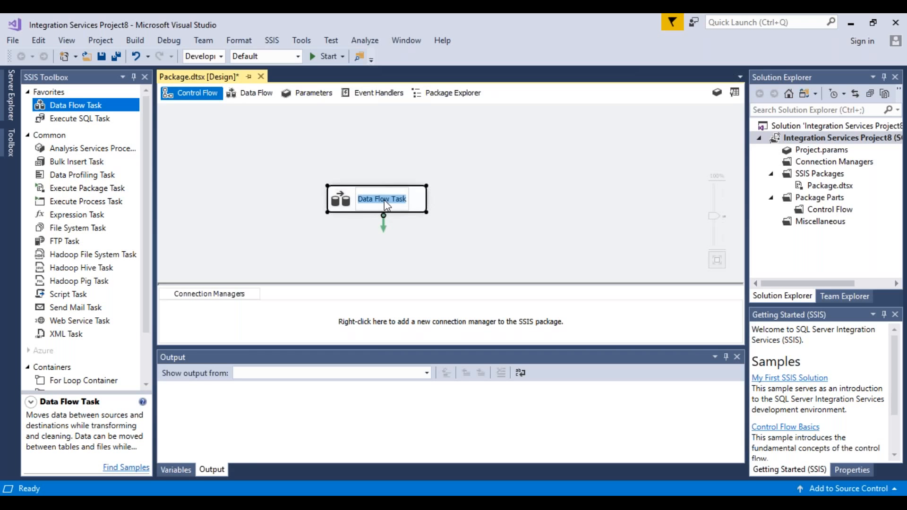
pyautogui.write('Load')
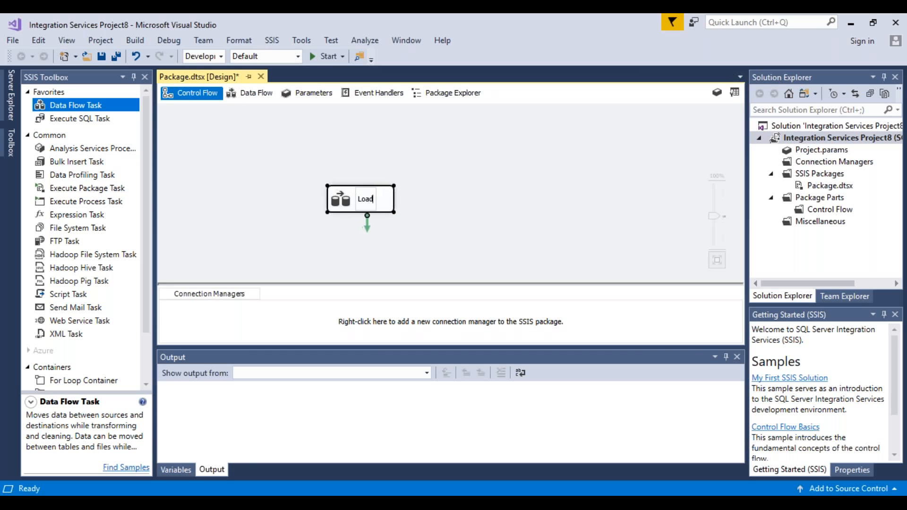
pyautogui.write('DimEmployee')
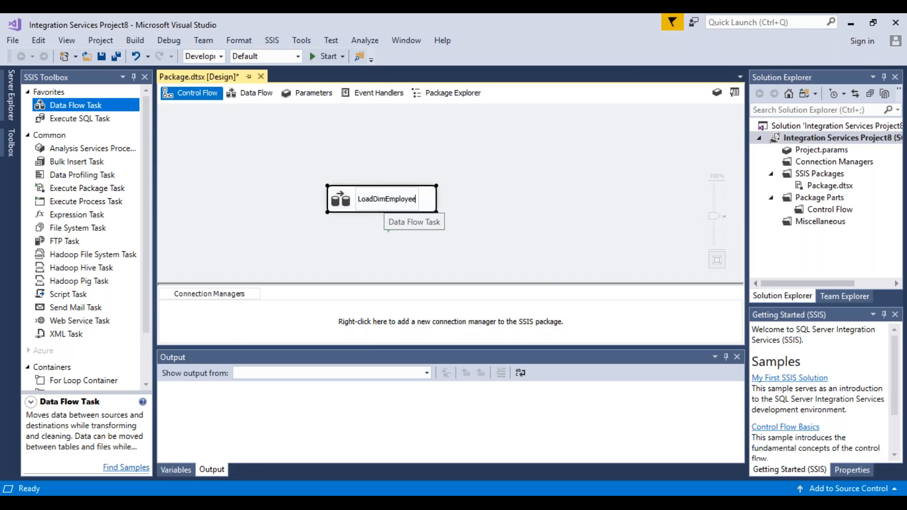
pyautogui.click(493, 213)
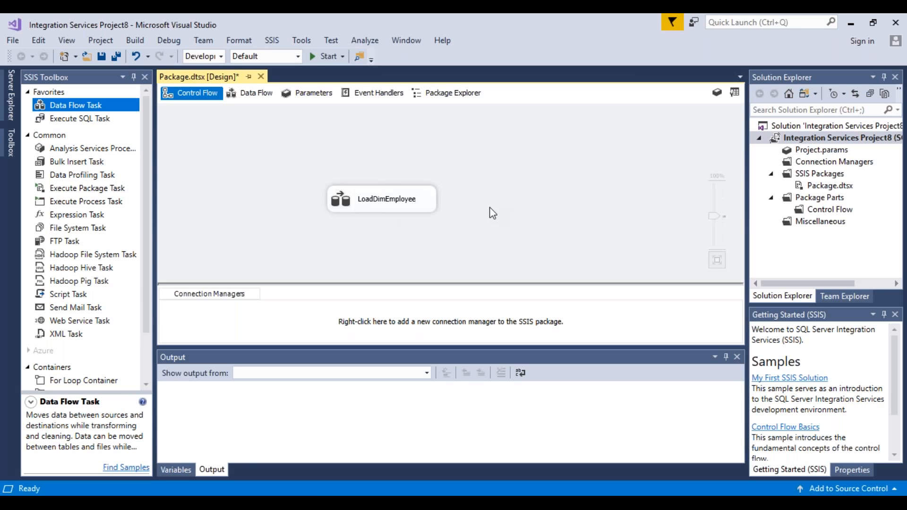
# Add a Flat File Source to the LoadDimEmployee data flow and open its editor.
pyautogui.click(390, 203)
pyautogui.doubleClick(390, 203)
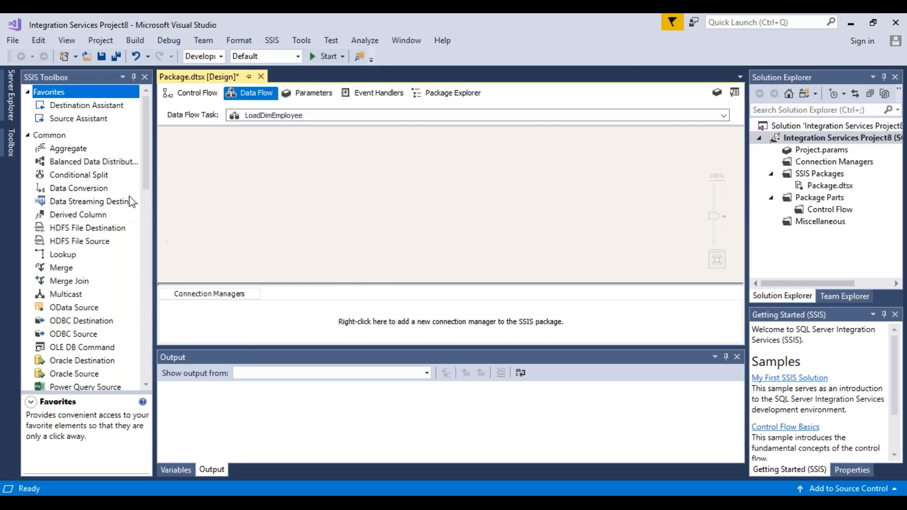
pyautogui.moveTo(145, 174); pyautogui.dragTo(167, 347)
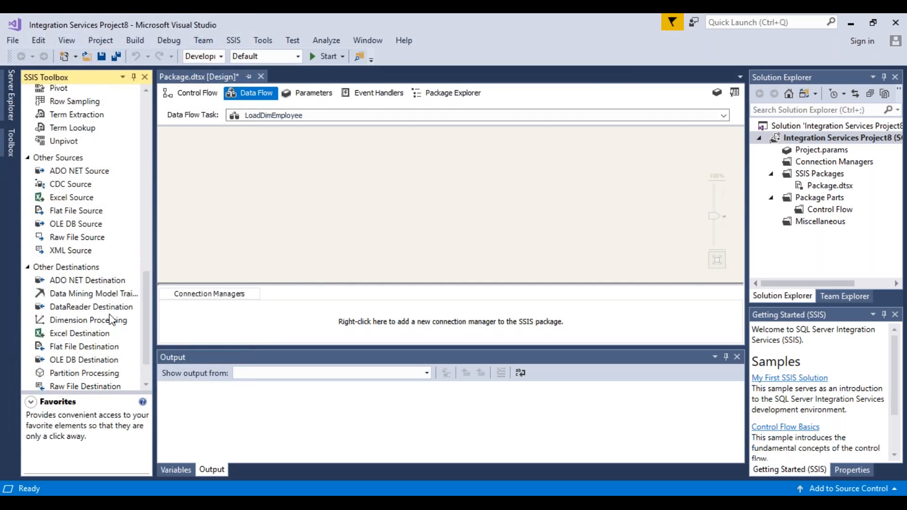
pyautogui.click(62, 210)
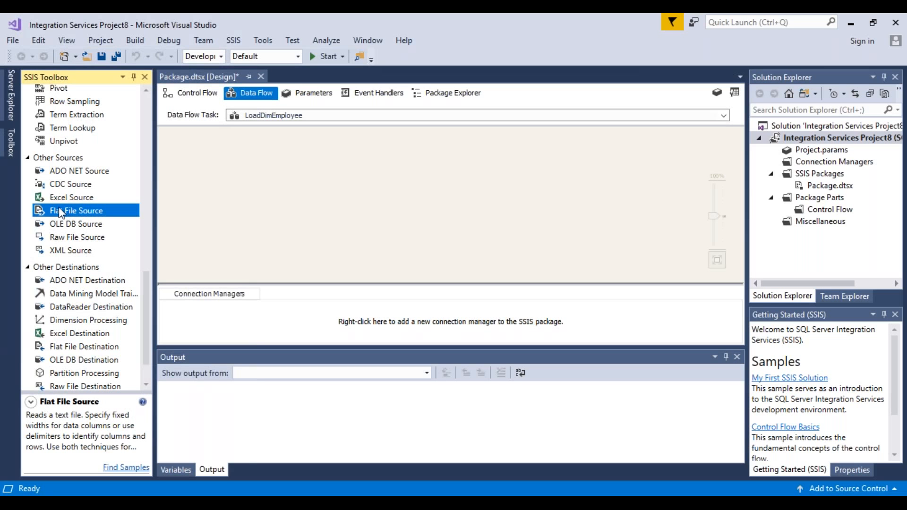
pyautogui.moveTo(59, 207); pyautogui.dragTo(170, 178)
pyautogui.moveTo(369, 152); pyautogui.dragTo(370, 152)
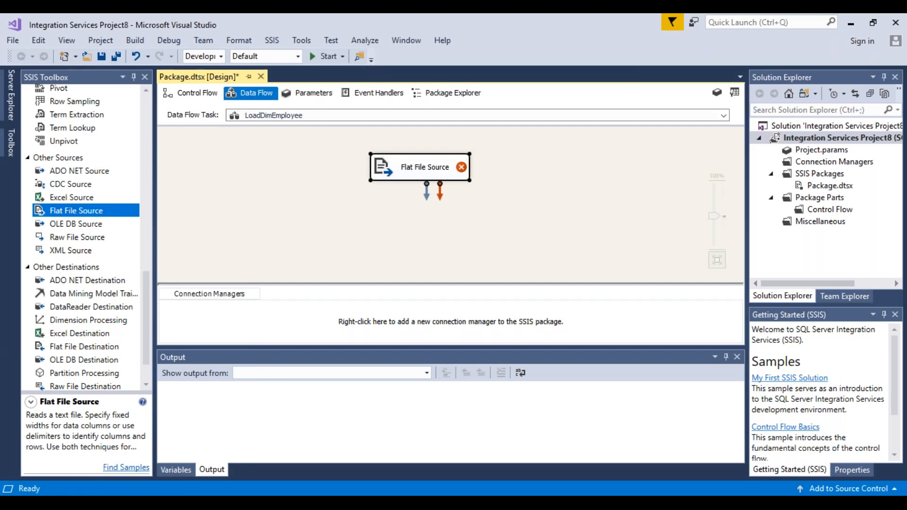
pyautogui.doubleClick(424, 170)
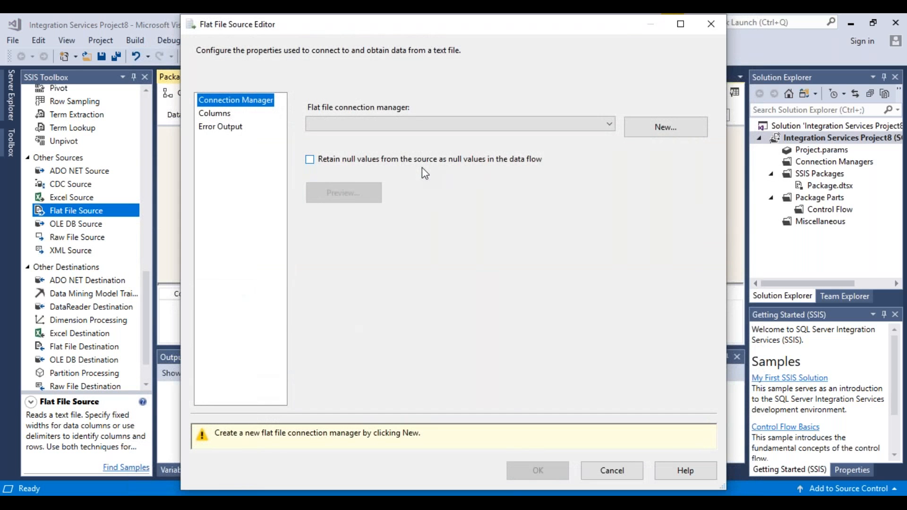
# Create a flat file connection manager pointing to the EmployeeData text file, define its comma-delimited columns and preview the rows.
pyautogui.click(672, 125)
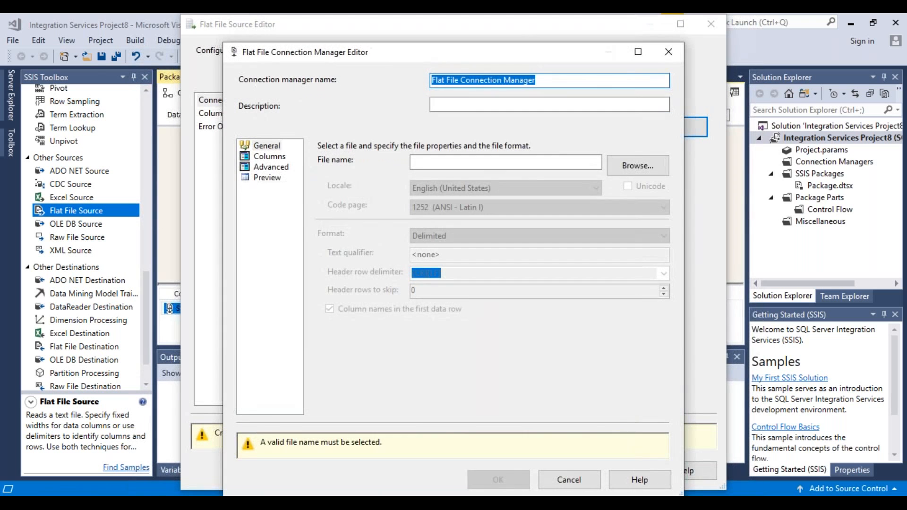
pyautogui.click(633, 165)
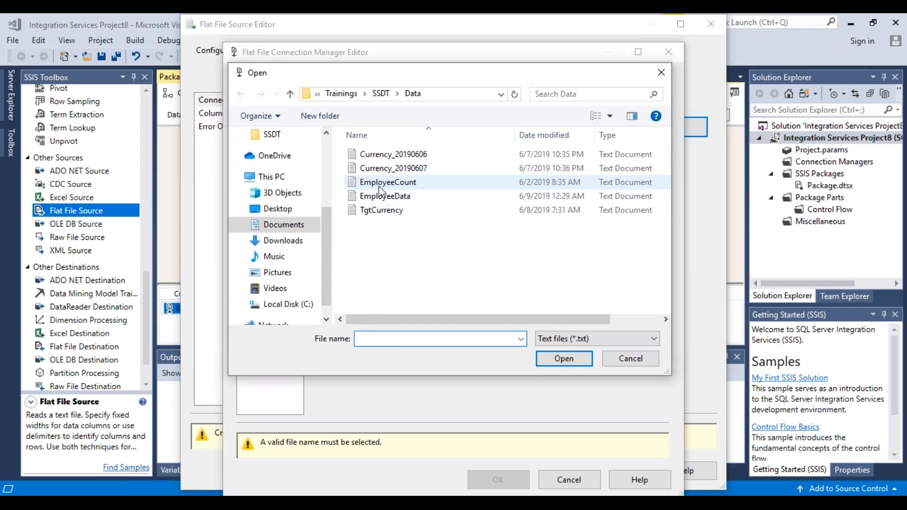
pyautogui.click(378, 197)
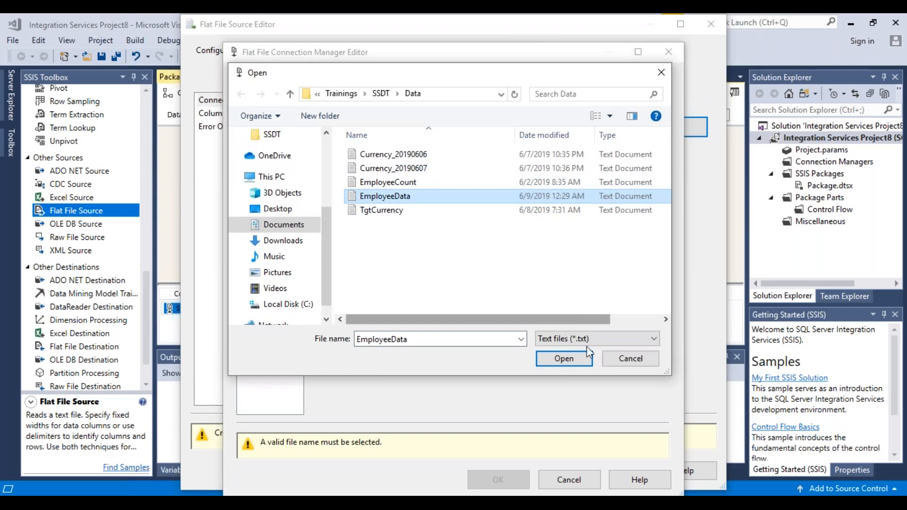
pyautogui.click(560, 363)
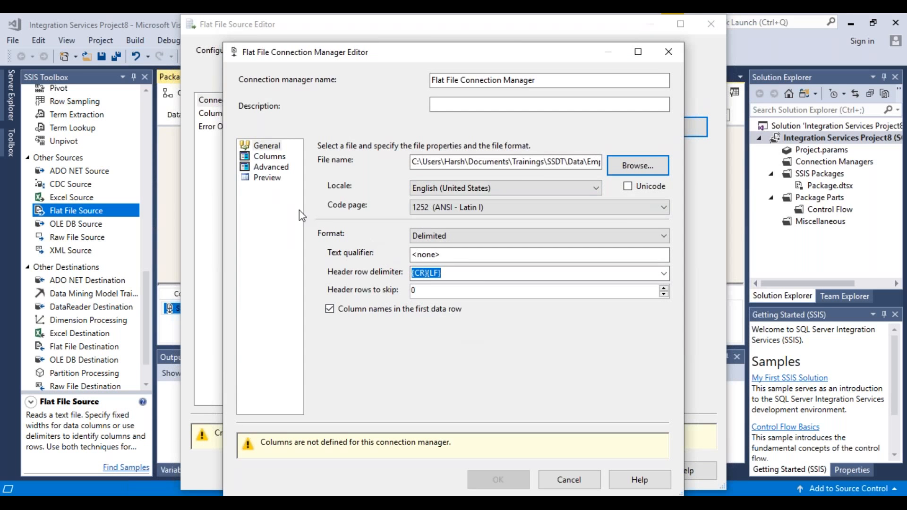
pyautogui.click(273, 158)
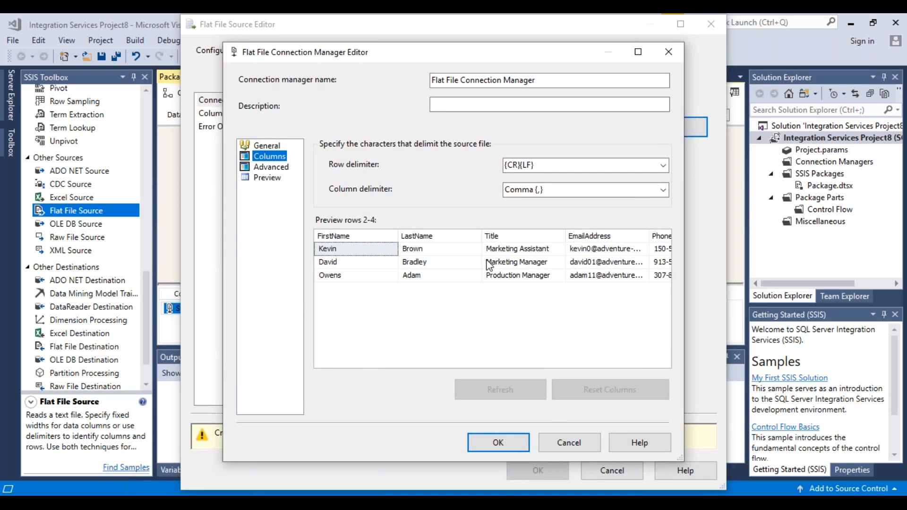
pyautogui.click(526, 189)
pyautogui.click(268, 167)
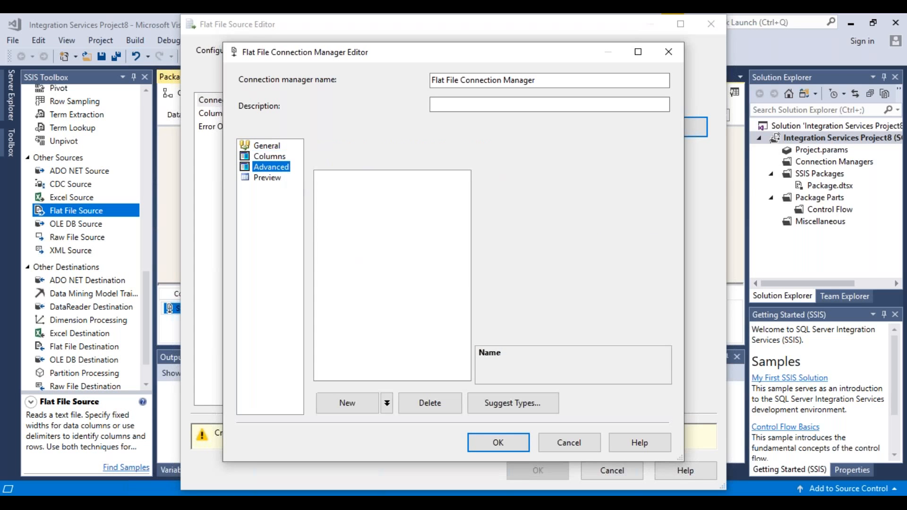
pyautogui.click(268, 178)
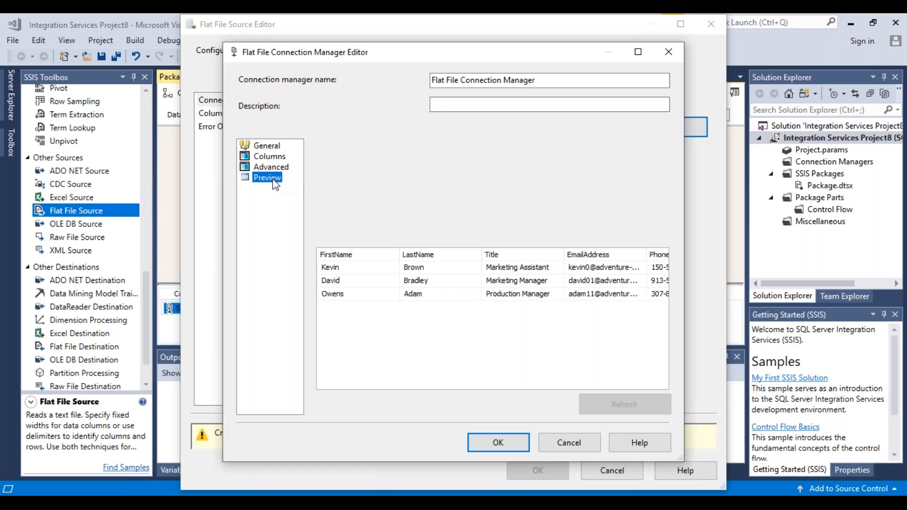
pyautogui.click(514, 444)
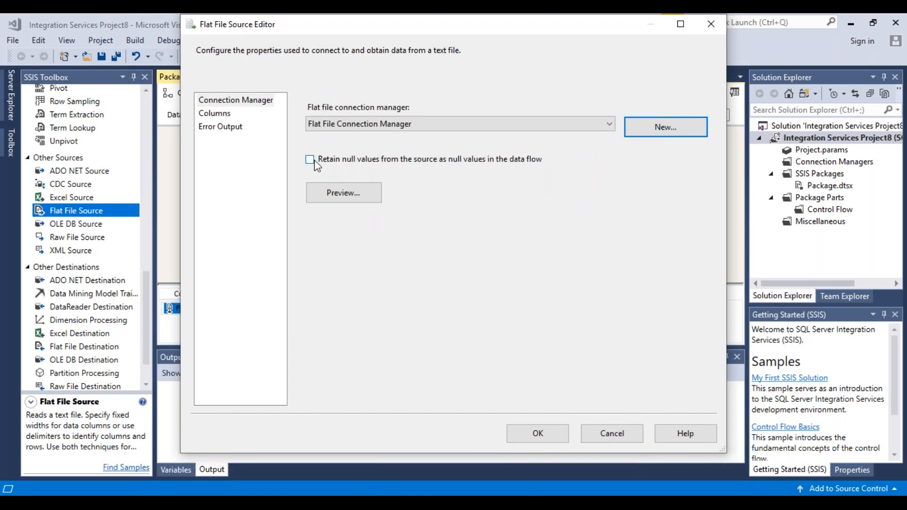
# Retain null values from the source as nulls in the data flow, preview the sample data and save the Flat File Source settings.
pyautogui.click(310, 159)
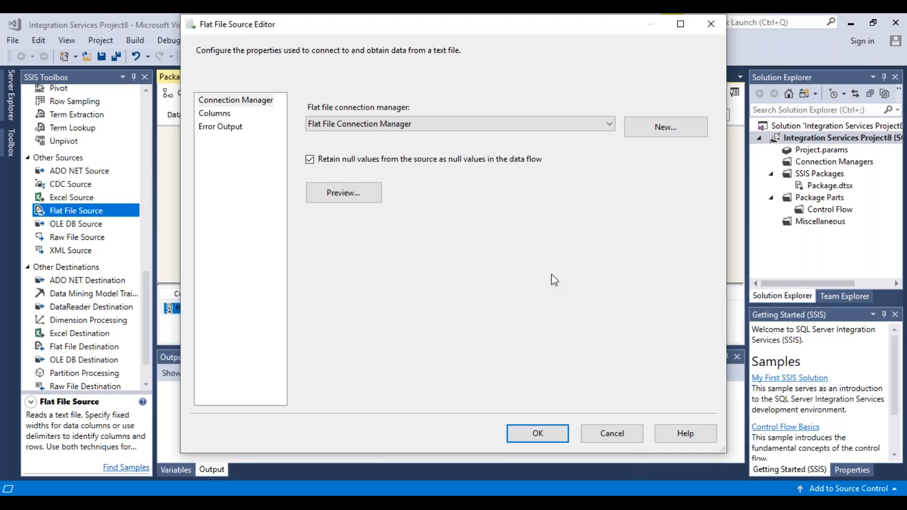
pyautogui.click(355, 193)
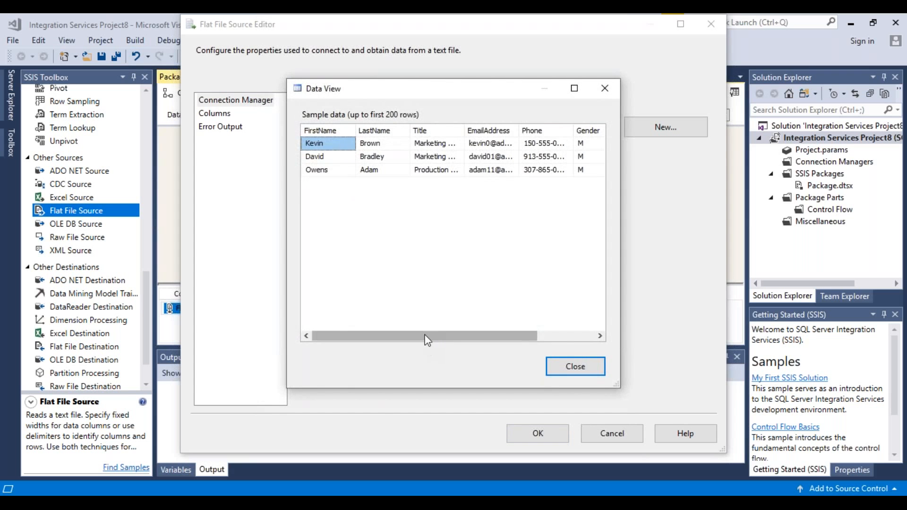
pyautogui.moveTo(424, 333); pyautogui.dragTo(480, 334)
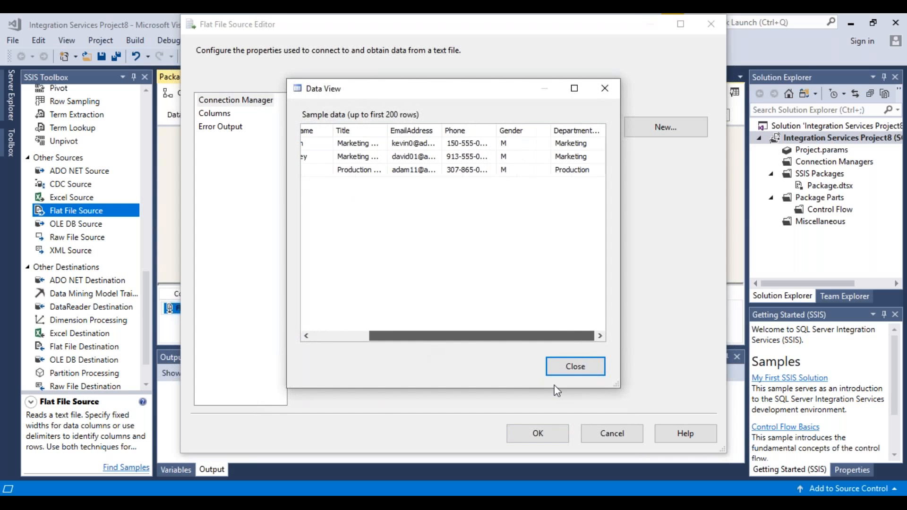
pyautogui.click(578, 367)
pyautogui.click(545, 441)
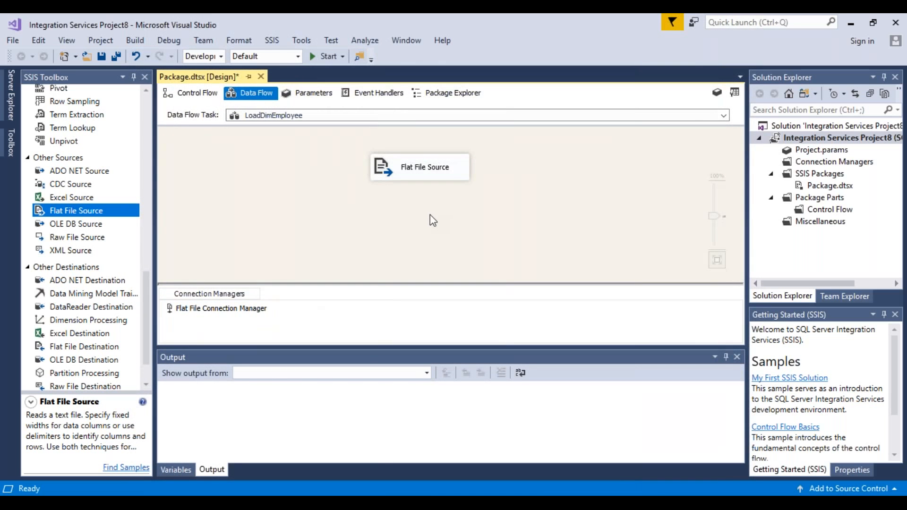
# Close both open EmployeeData Notepad windows.
pyautogui.moveTo(570, 503)
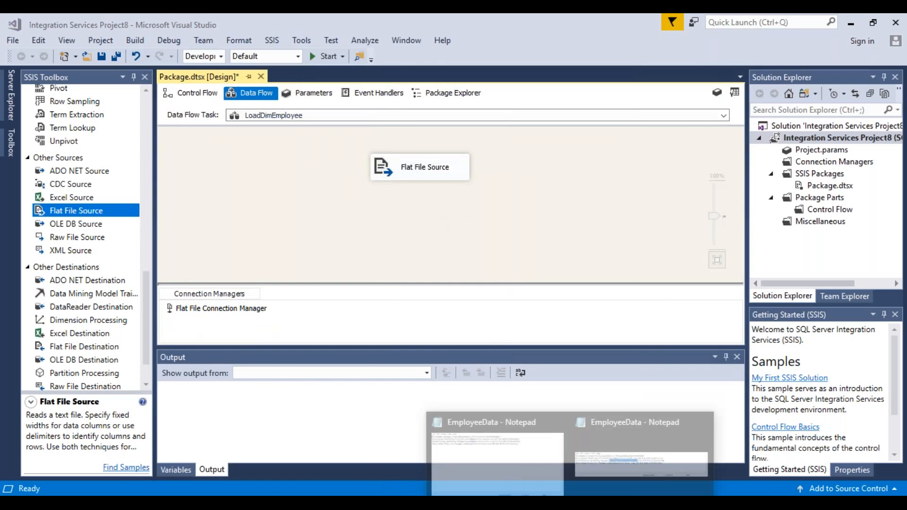
pyautogui.moveTo(674, 447)
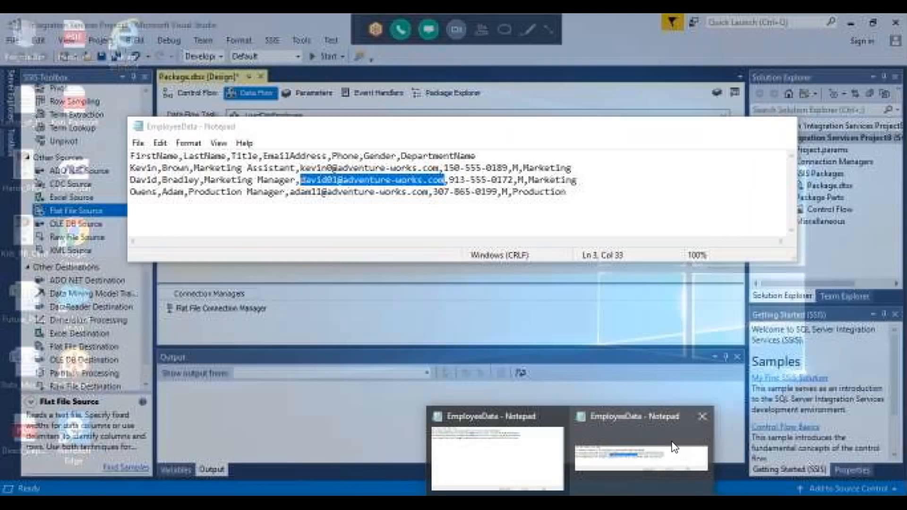
pyautogui.click(703, 417)
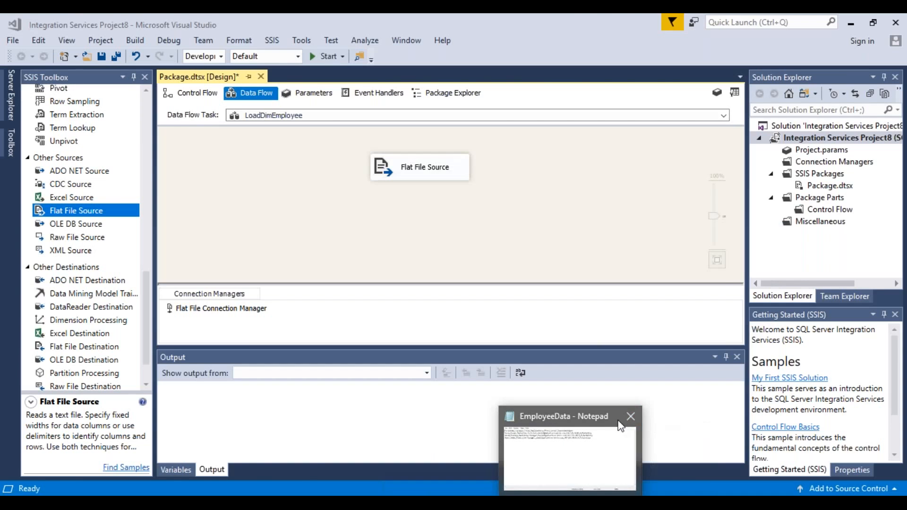
pyautogui.moveTo(634, 439)
pyautogui.click(632, 418)
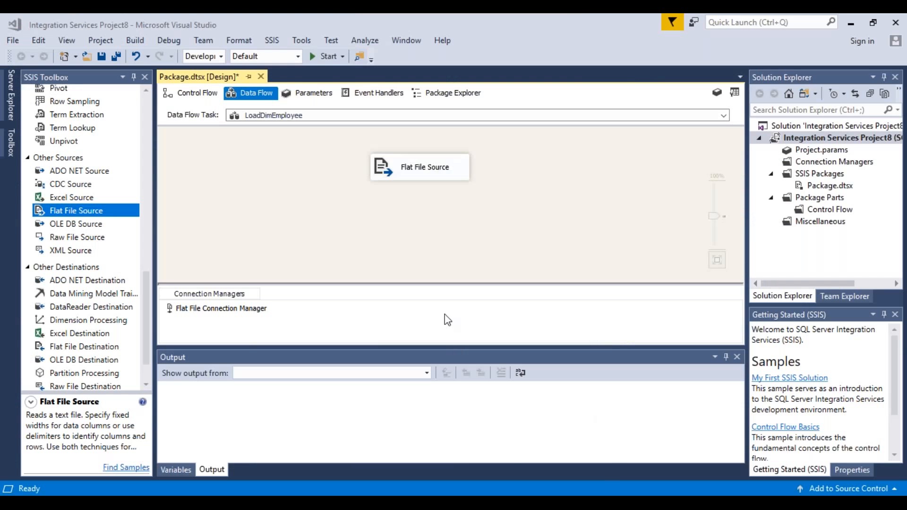
# Rename the Flat File Source in the data flow as SrcEmployee.
pyautogui.click(428, 170)
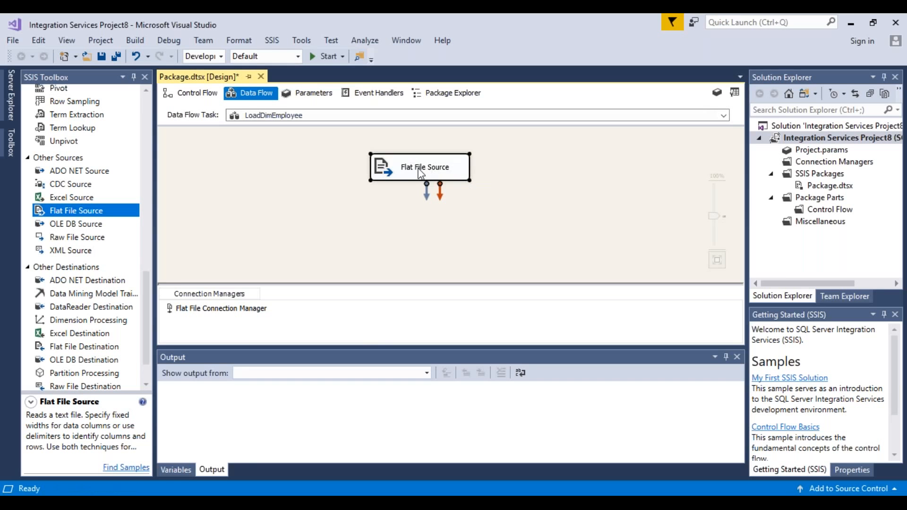
pyautogui.click(419, 171)
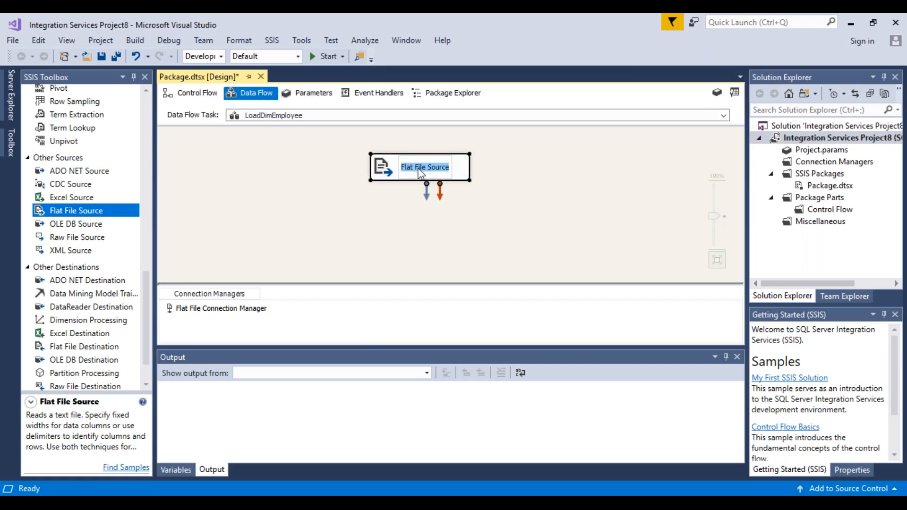
pyautogui.write('Src')
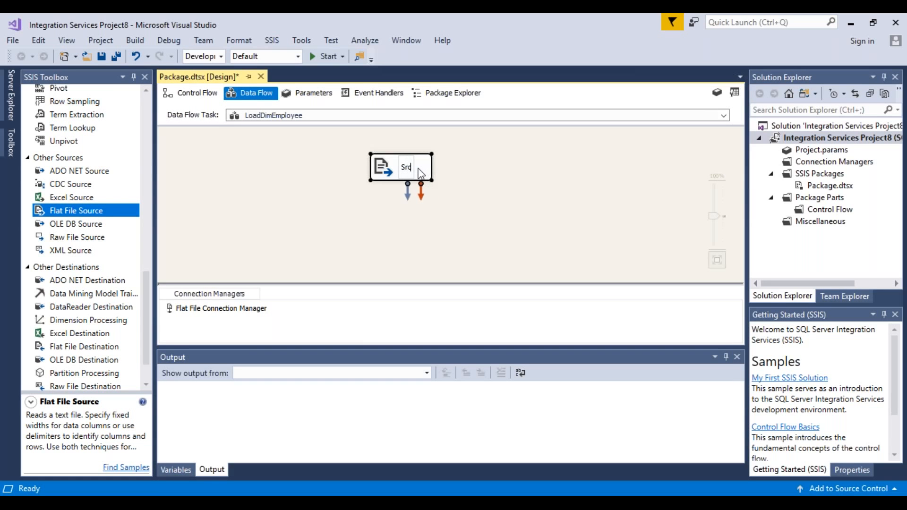
pyautogui.write('Empl')
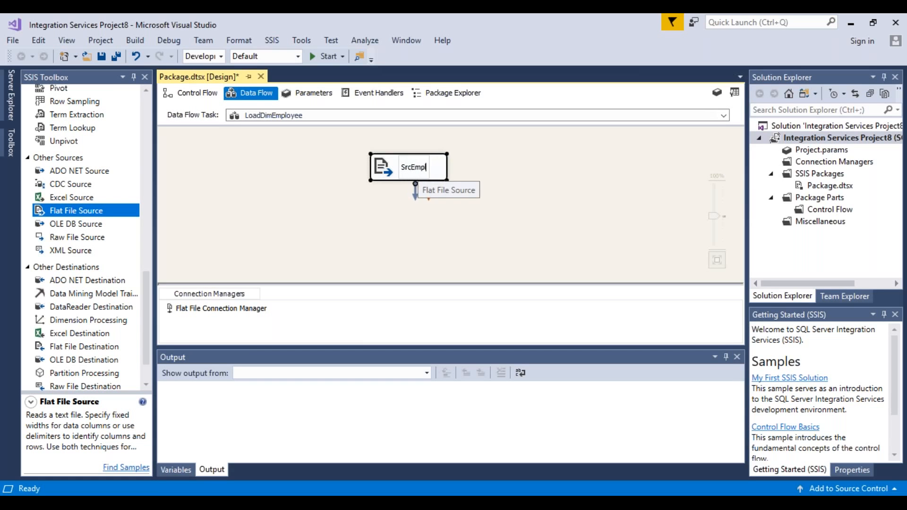
pyautogui.write('oyee')
pyautogui.press('Return')
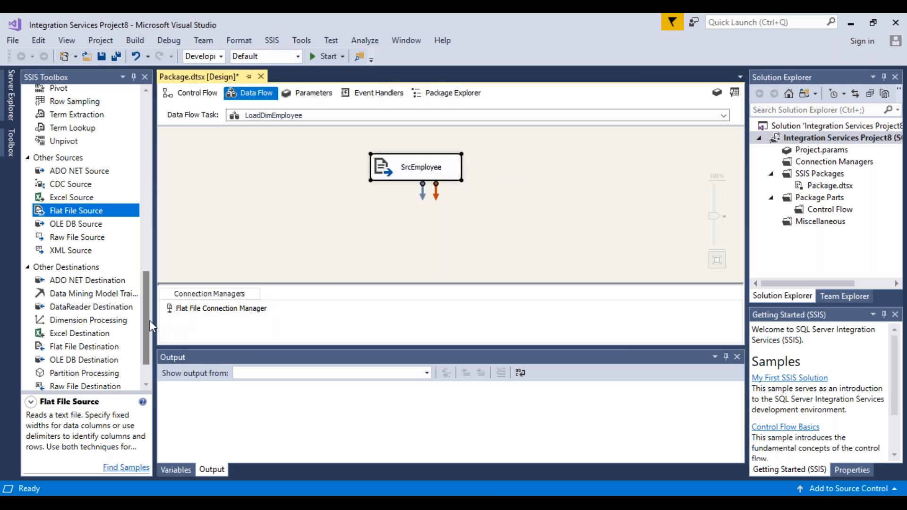
# Add a Slowly Changing Dimension transformation below SrcEmployee and connect the source's regular output to it.
pyautogui.moveTo(151, 326); pyautogui.dragTo(158, 171)
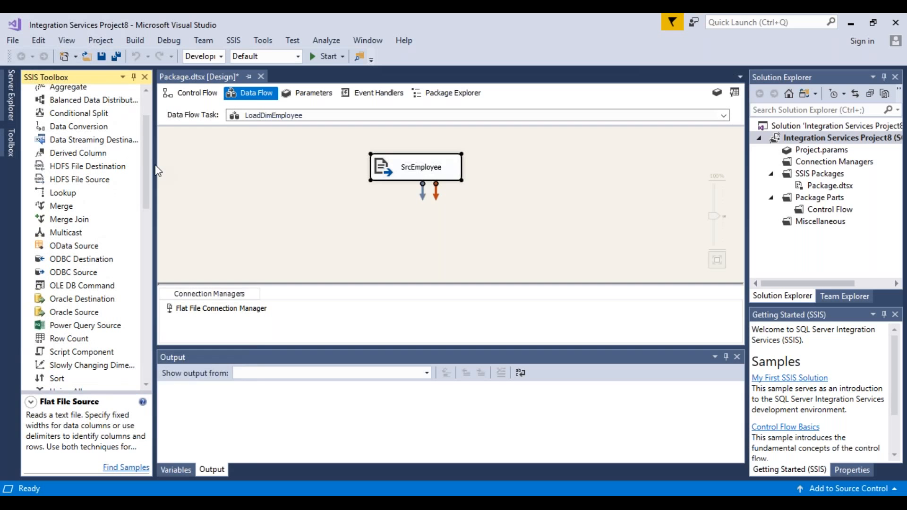
pyautogui.click(98, 369)
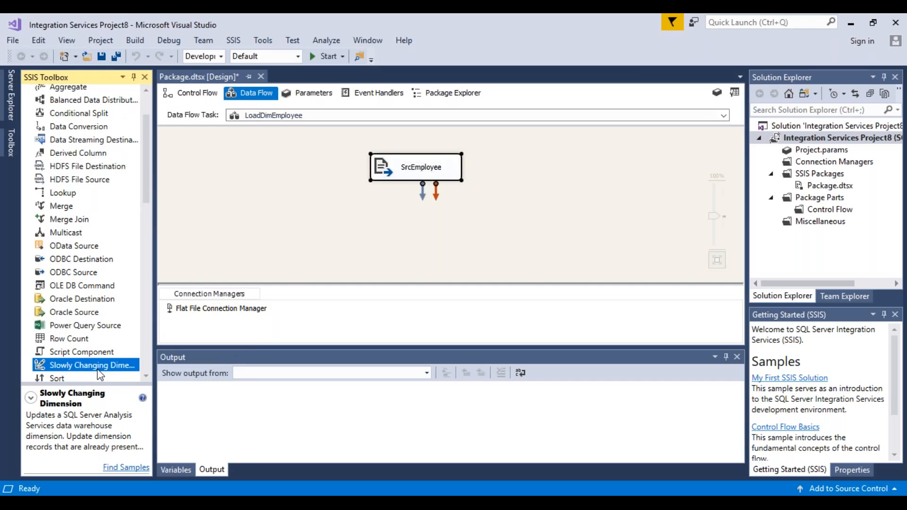
pyautogui.moveTo(99, 374); pyautogui.dragTo(425, 220)
pyautogui.moveTo(475, 233); pyautogui.dragTo(415, 229)
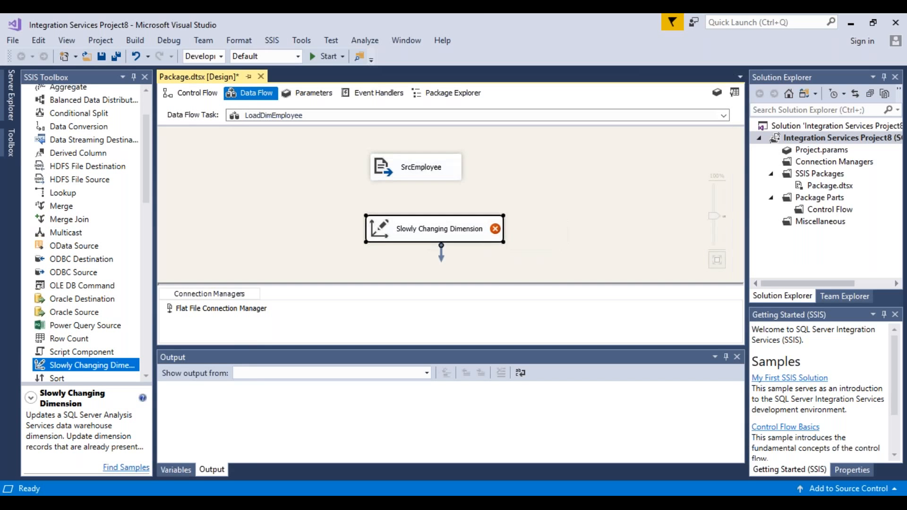
pyautogui.click(430, 169)
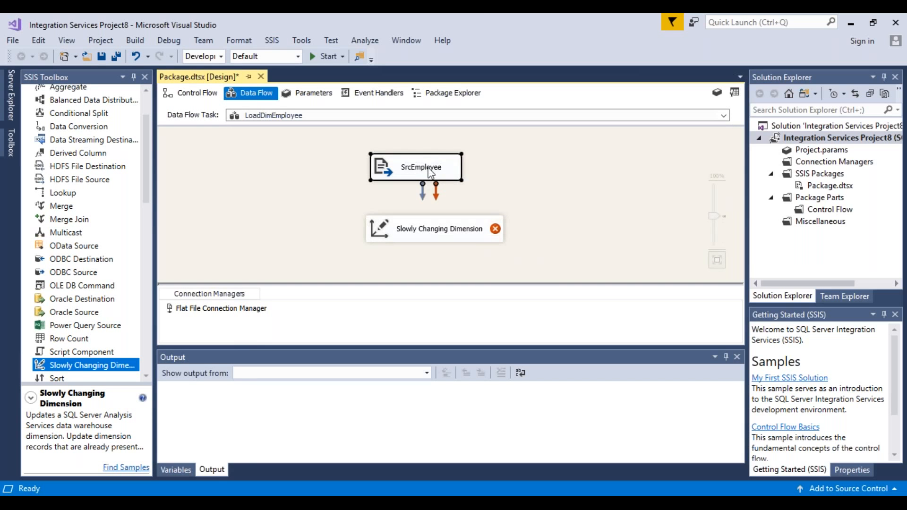
pyautogui.moveTo(428, 200); pyautogui.dragTo(442, 233)
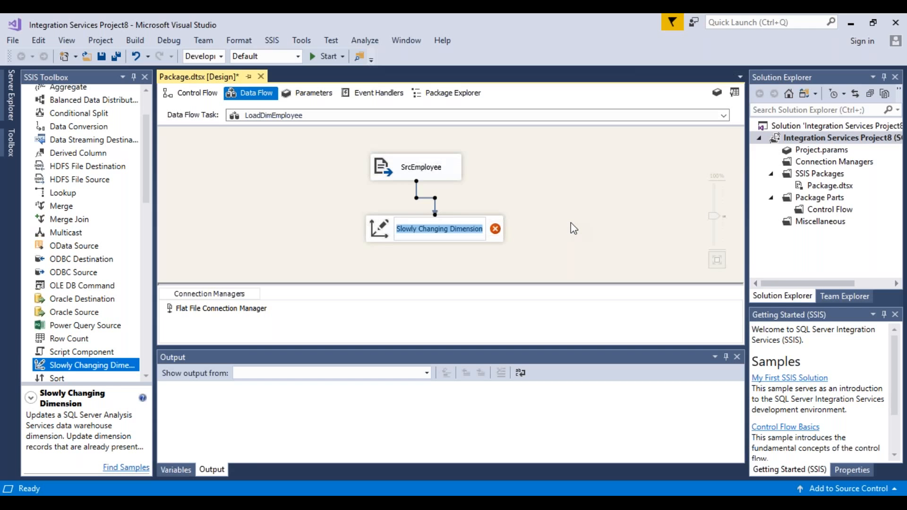
# Rename the Slowly Changing Dimension transformation as SCD_DimEmployee and close the Data Flow Path Editor.
pyautogui.write('SCD_')
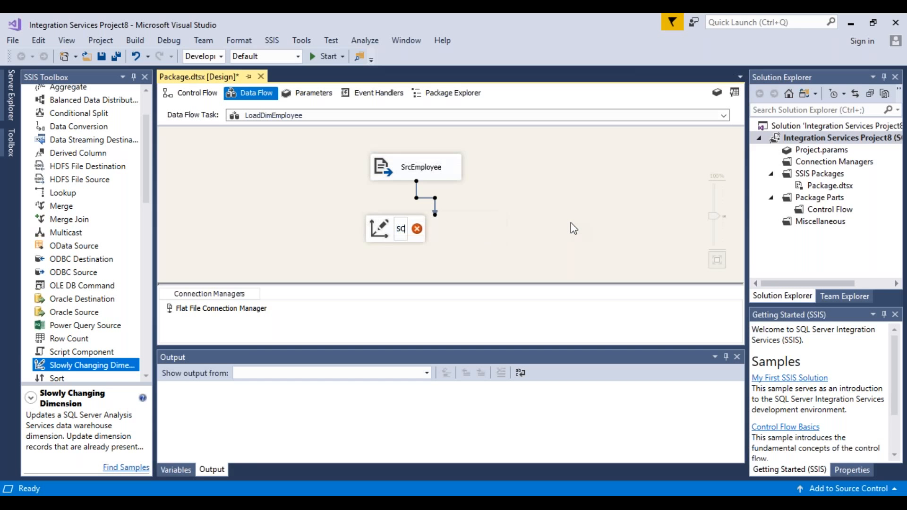
pyautogui.write('DimEmployee')
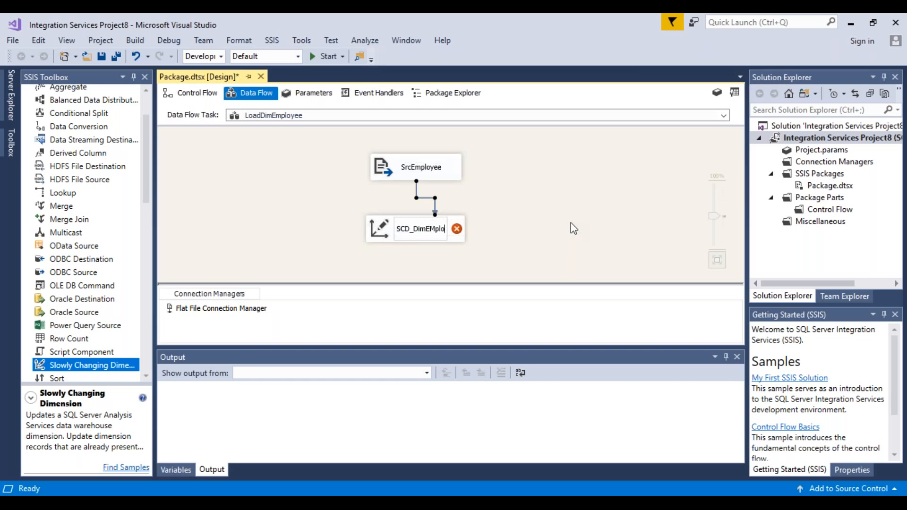
pyautogui.press('Left')
pyautogui.press('Left')
pyautogui.press('Left')
pyautogui.press('Left')
pyautogui.press('Left')
pyautogui.press('Left')
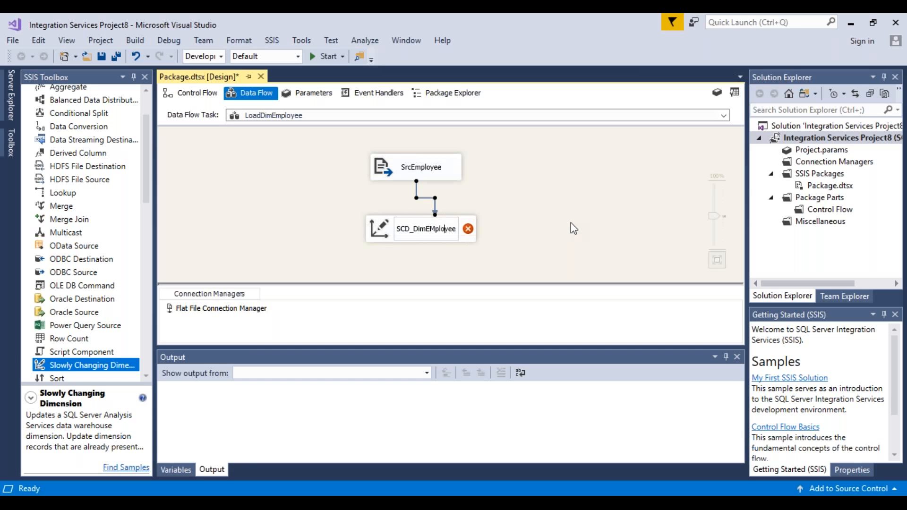
pyautogui.press('BackSpace')
pyautogui.write('m')
pyautogui.press('Return')
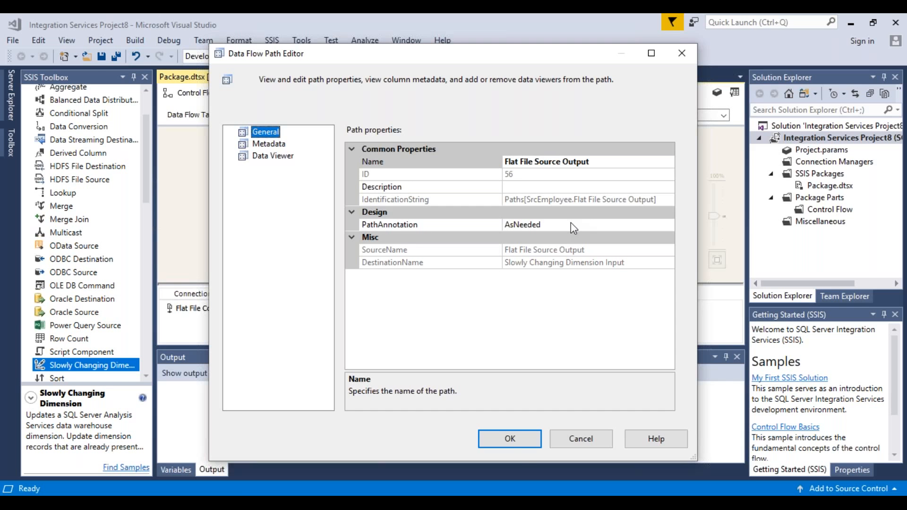
pyautogui.click(520, 440)
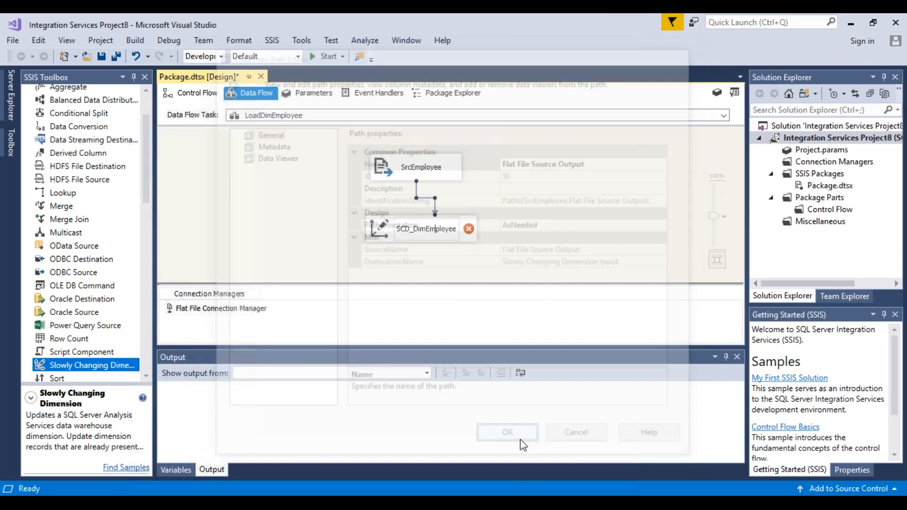
pyautogui.click(518, 232)
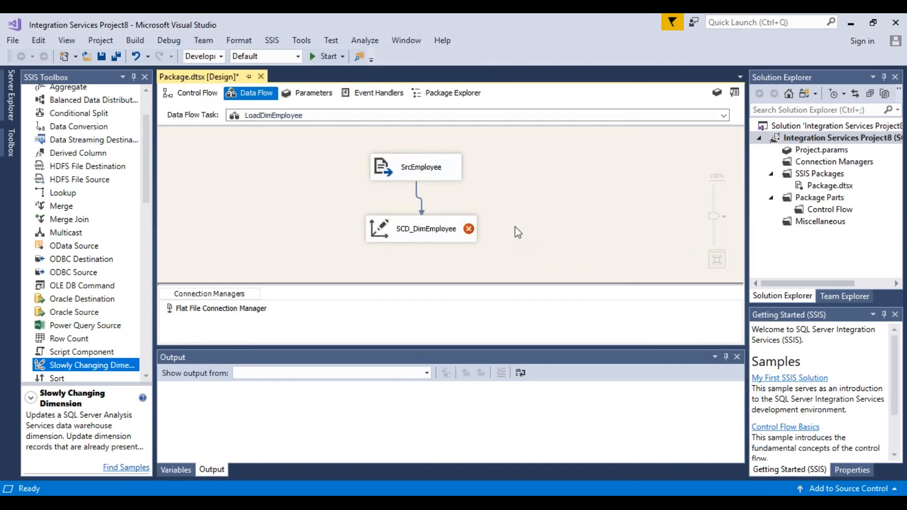
# Open the Slowly Changing Dimension Wizard for SCD_DimEmployee and go past the welcome page to the dimension table and keys selection.
pyautogui.click(438, 235)
pyautogui.doubleClick(438, 235)
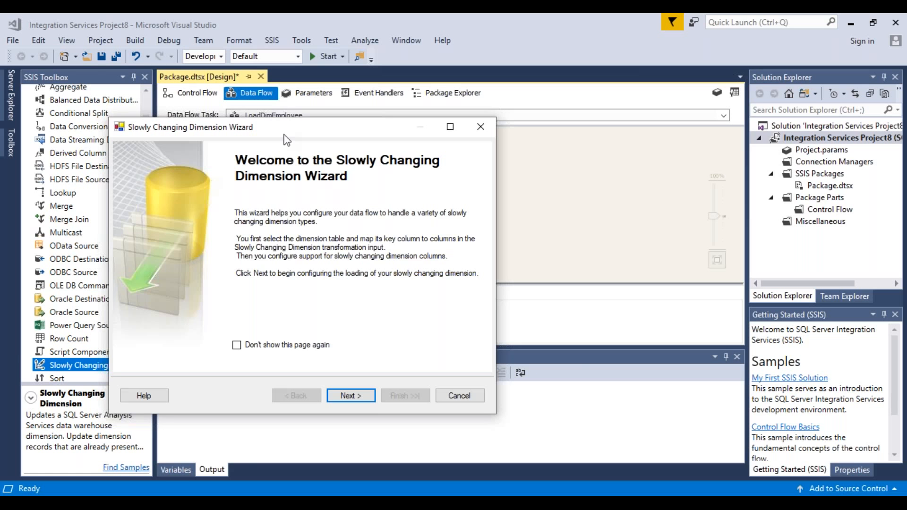
pyautogui.moveTo(310, 127); pyautogui.dragTo(409, 118)
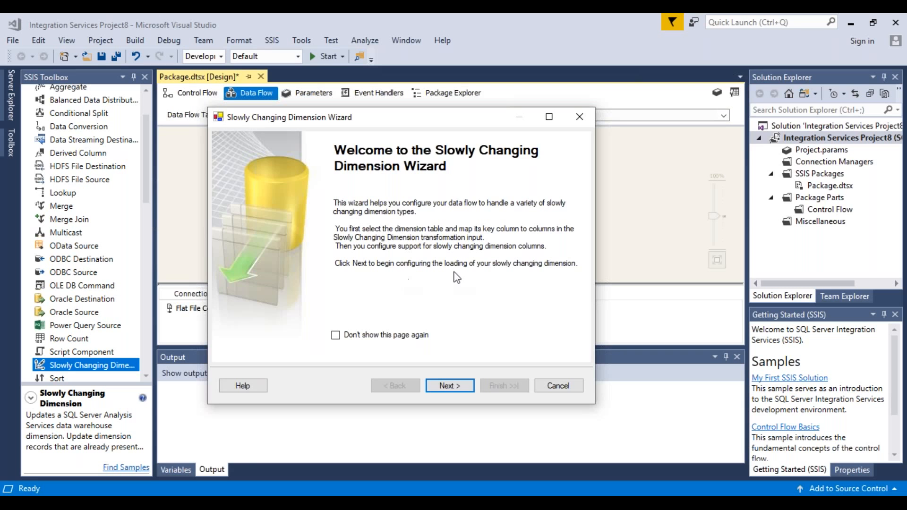
pyautogui.click(461, 388)
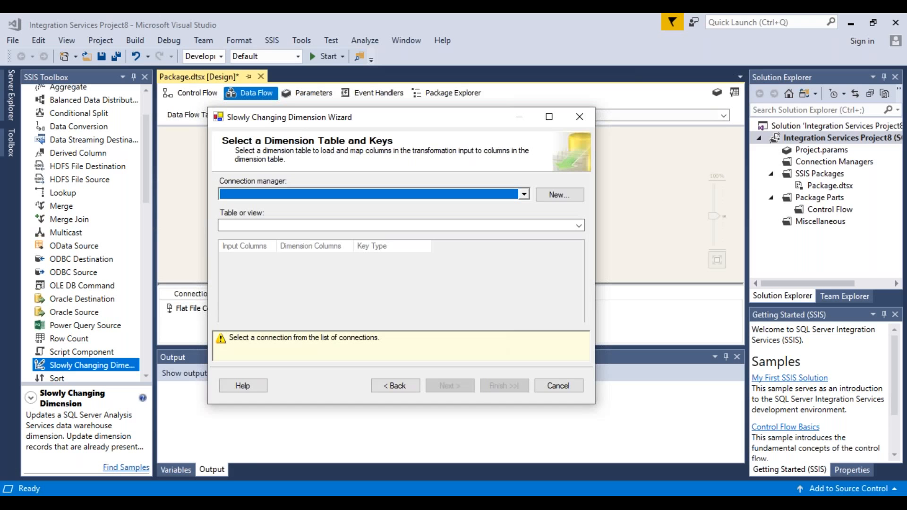
# Use the SQLEXPRESS01.SSDT data connection for the dimension and choose [dbo].[DimEmployee] as the table.
pyautogui.click(559, 195)
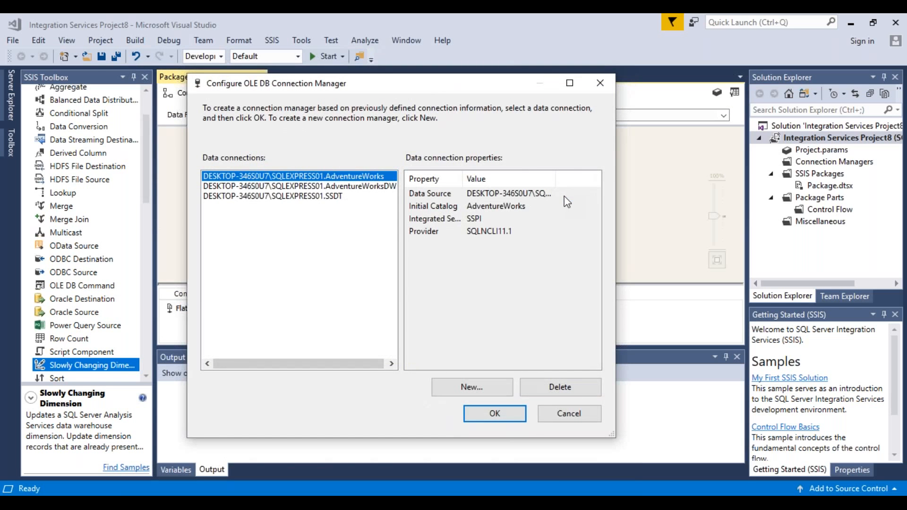
pyautogui.click(317, 196)
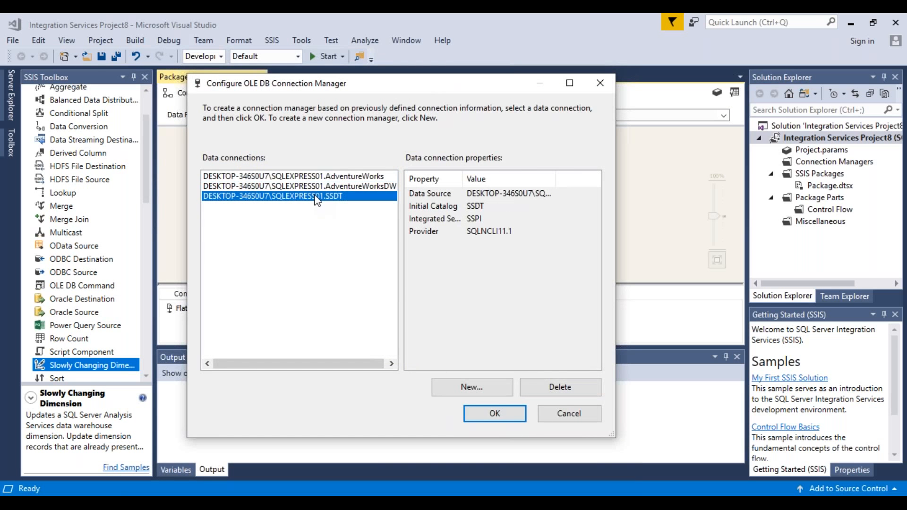
pyautogui.click(495, 414)
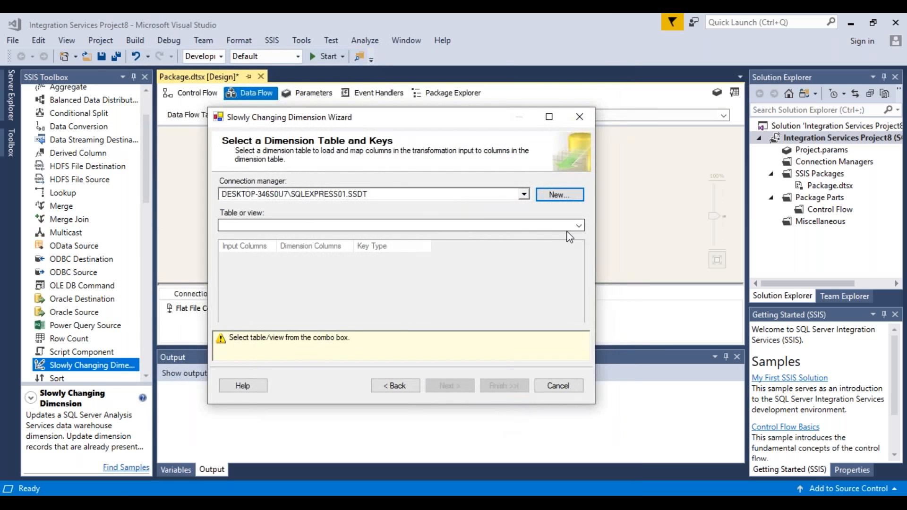
pyautogui.click(579, 226)
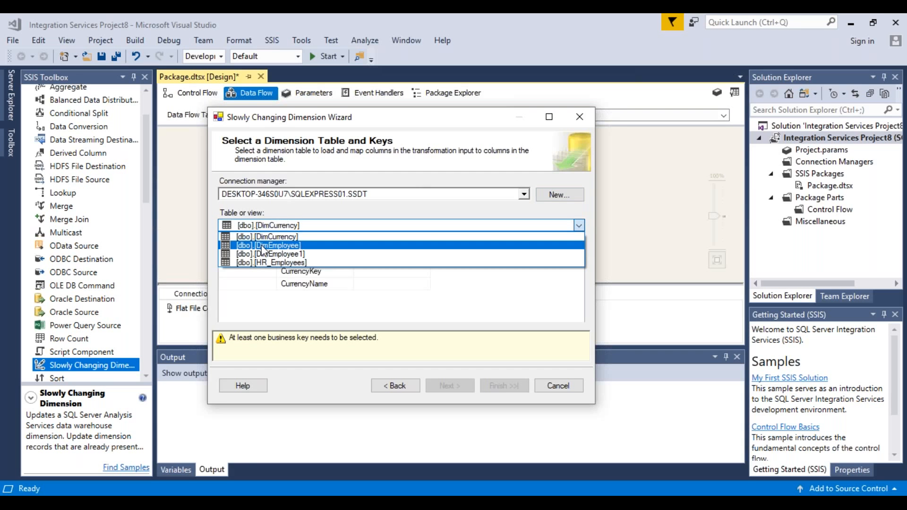
pyautogui.click(268, 246)
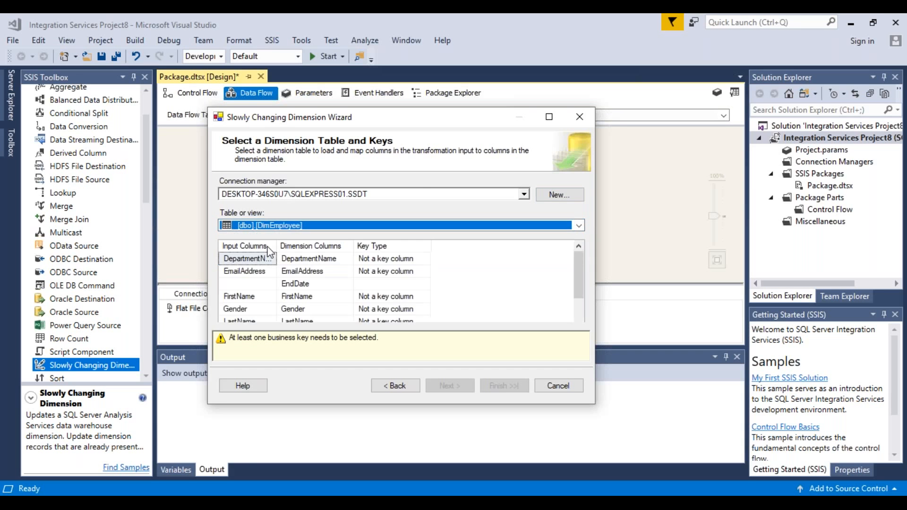
# Maximize the wizard, widen the Input Columns column, and review the column mappings and key types, including EndDate and StartDate.
pyautogui.click(549, 117)
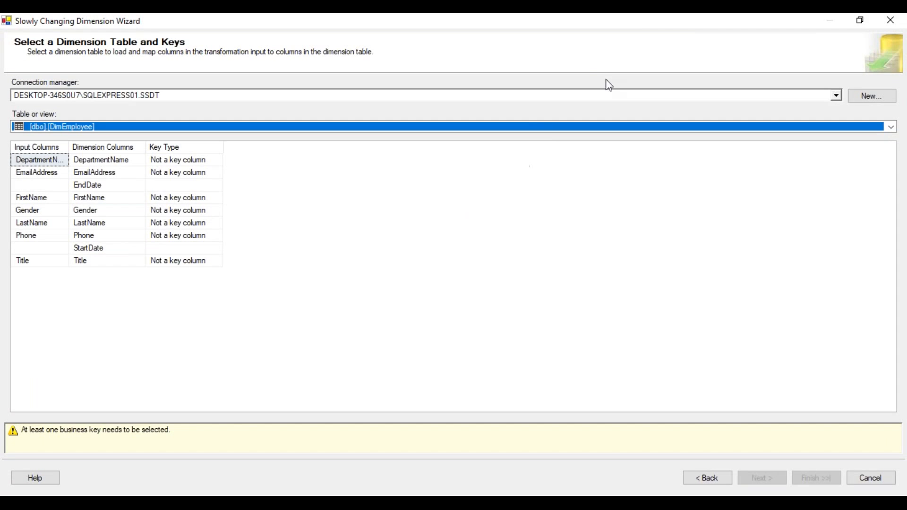
pyautogui.click(548, 26)
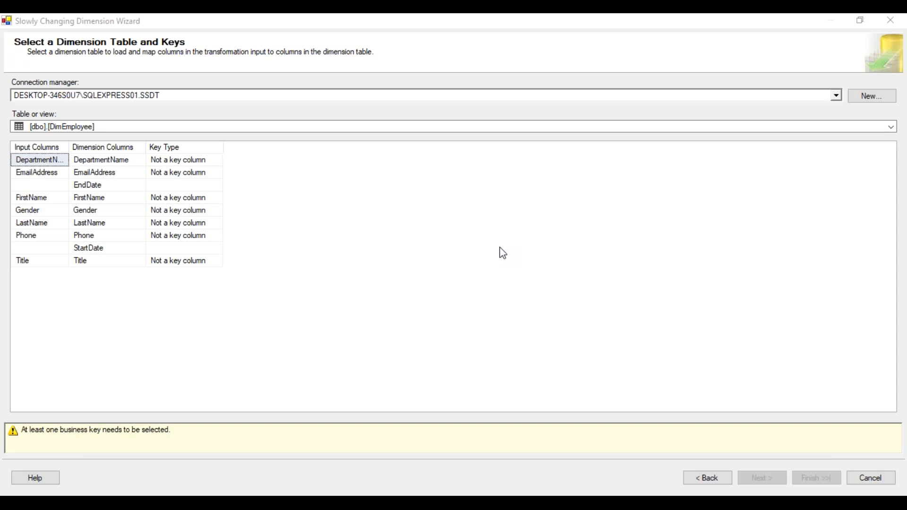
pyautogui.click(210, 266)
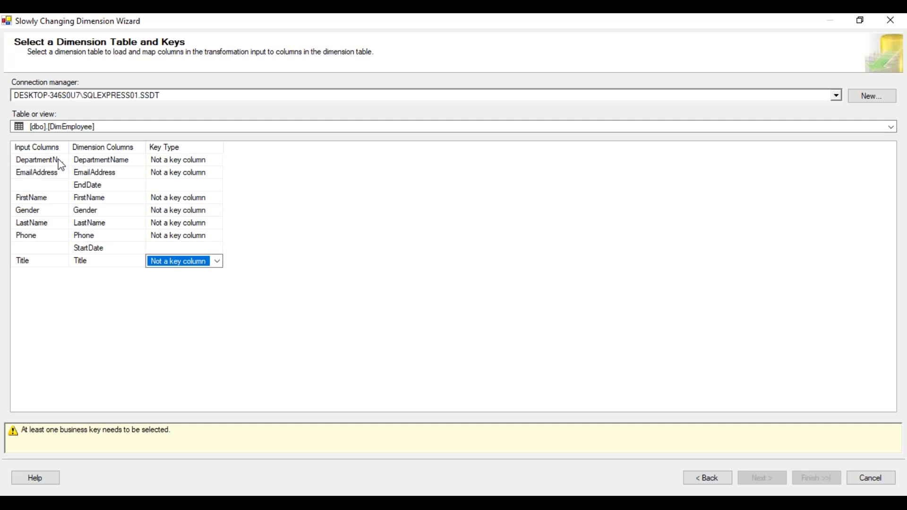
pyautogui.moveTo(70, 147); pyautogui.dragTo(138, 173)
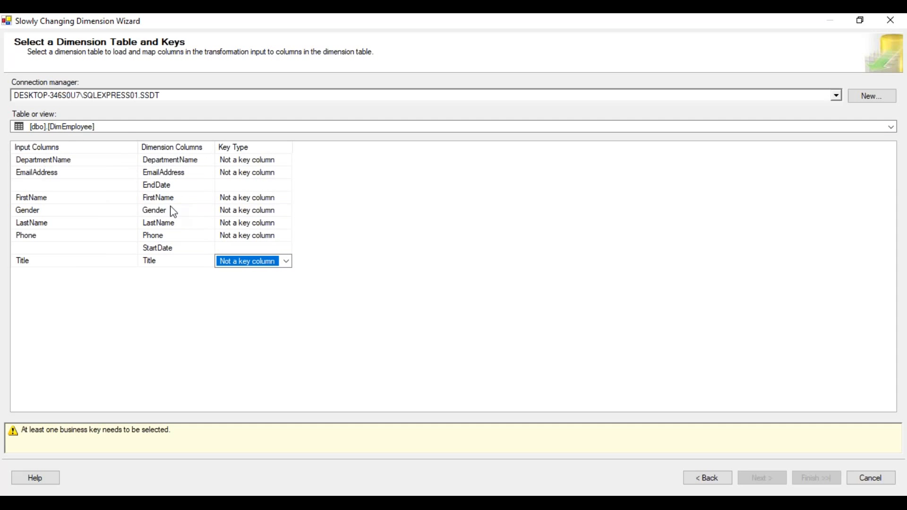
pyautogui.click(178, 187)
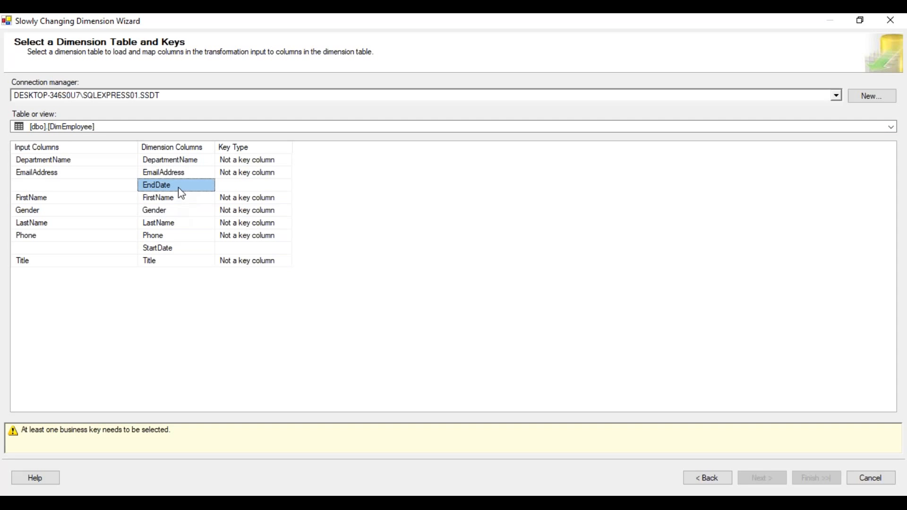
pyautogui.click(180, 248)
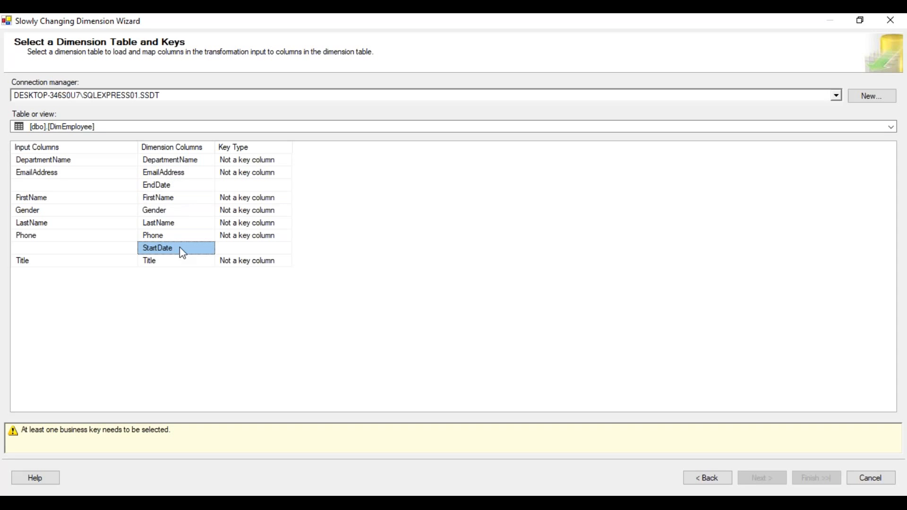
pyautogui.click(109, 249)
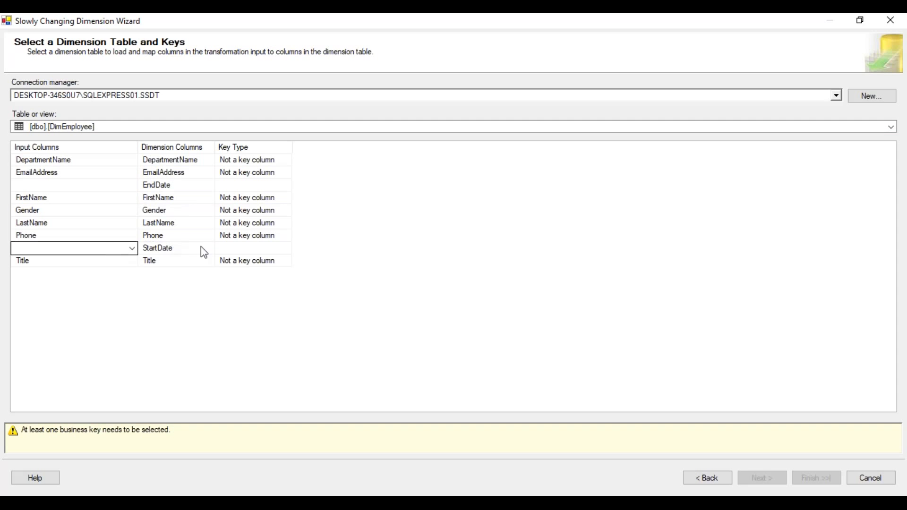
pyautogui.click(283, 160)
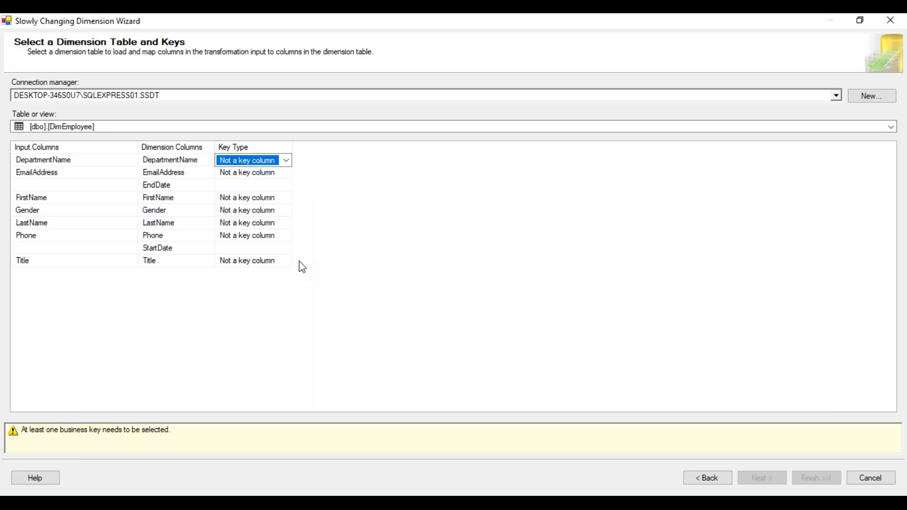
# Set the key type of the FirstName column to Business key.
pyautogui.click(288, 200)
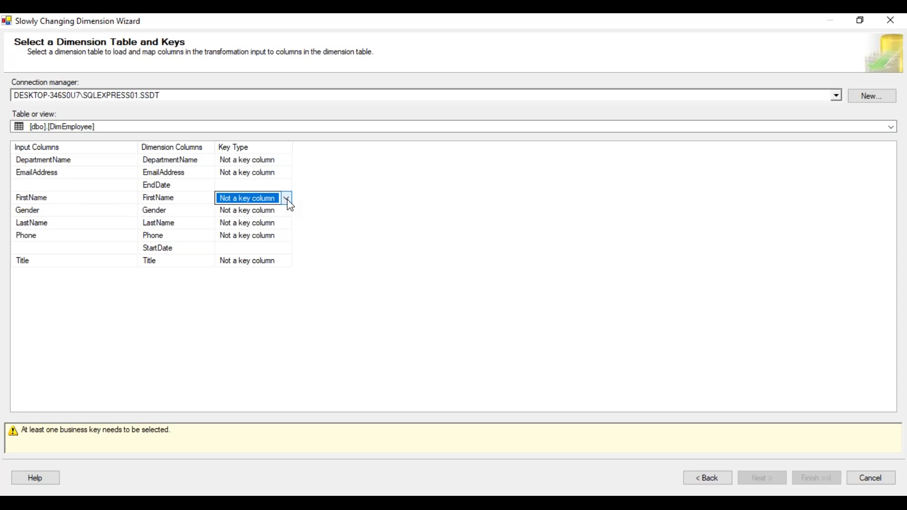
pyautogui.click(287, 199)
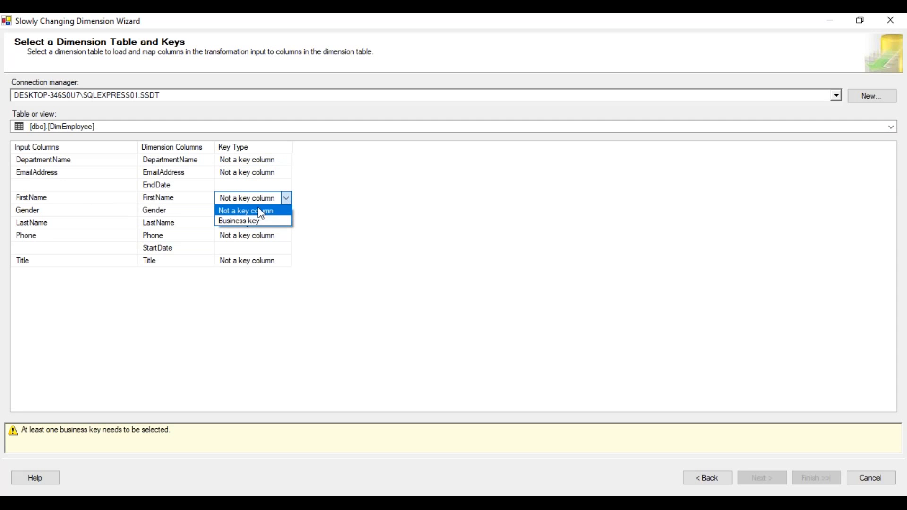
pyautogui.click(287, 199)
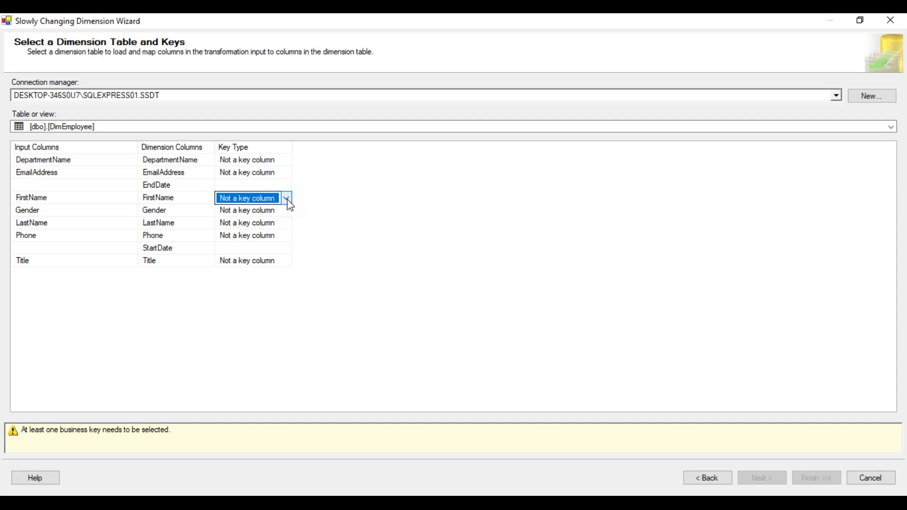
pyautogui.click(287, 199)
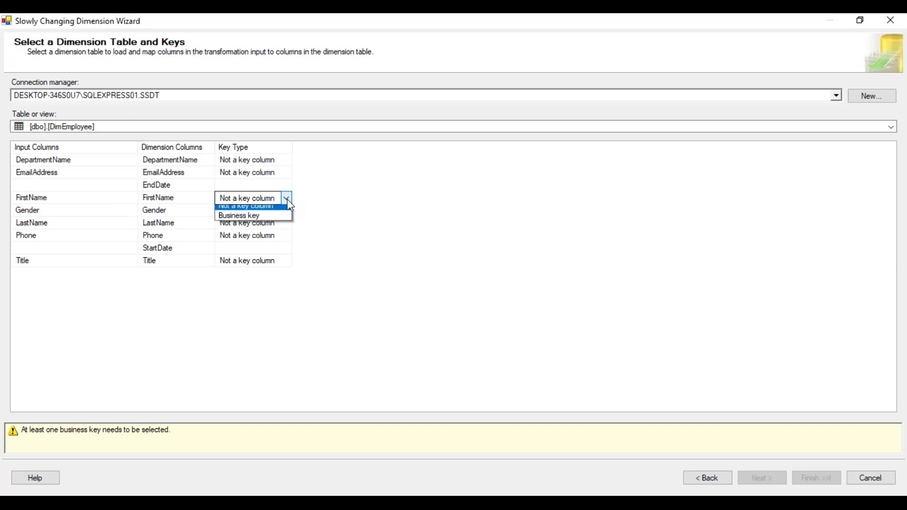
pyautogui.click(244, 220)
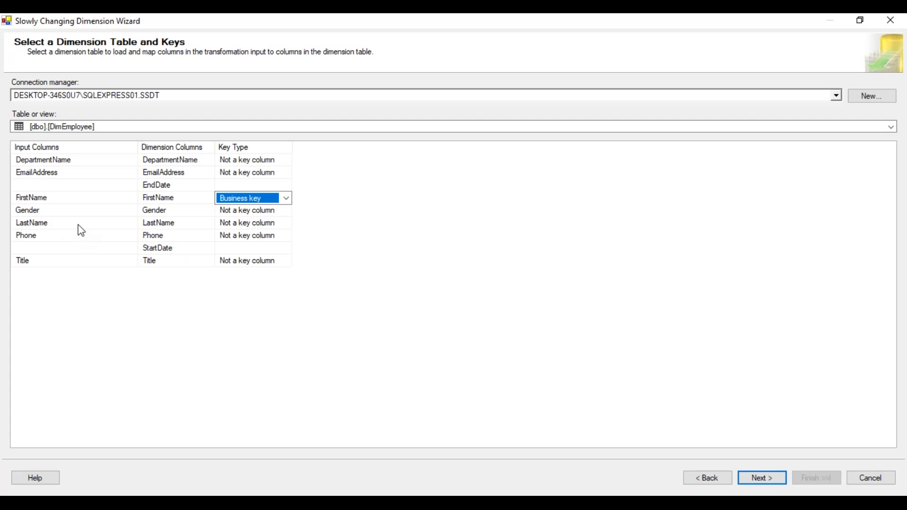
# Set the key type of the LastName column to Business key and continue to the Slowly Changing Dimension Columns page.
pyautogui.click(285, 227)
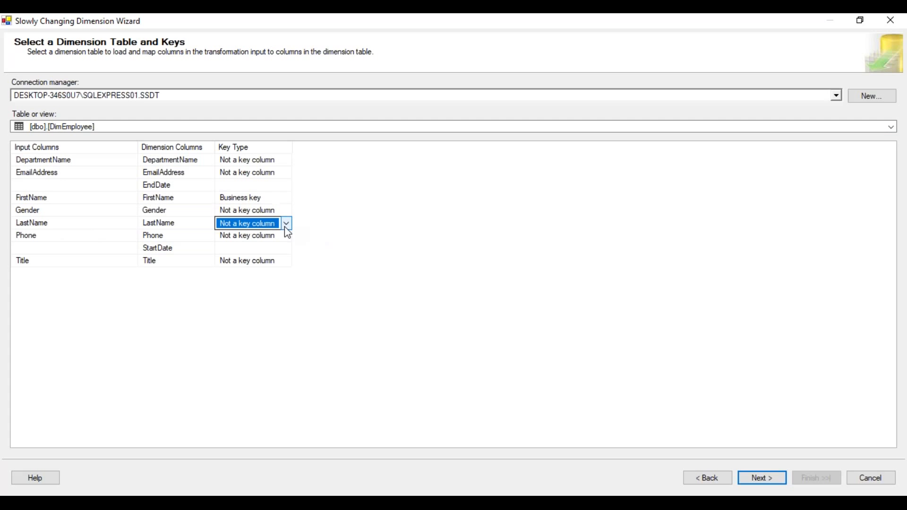
pyautogui.click(288, 225)
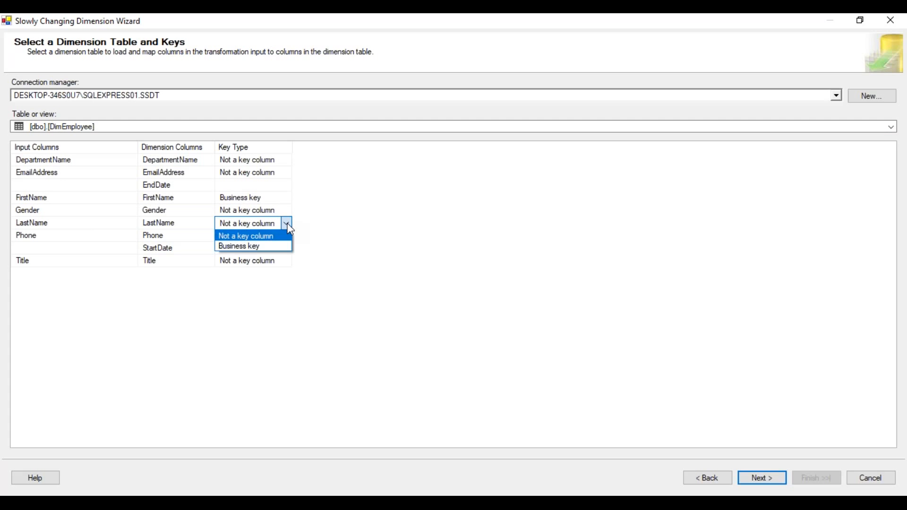
pyautogui.click(243, 252)
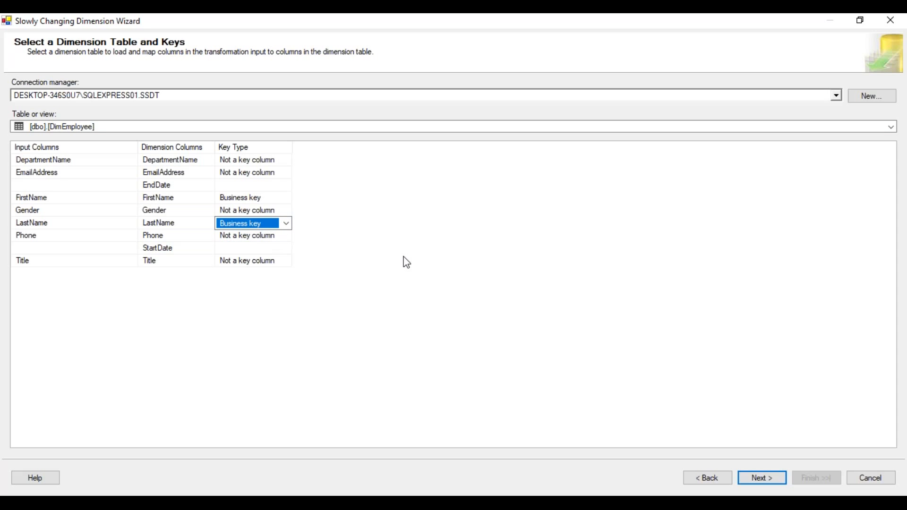
pyautogui.click(764, 481)
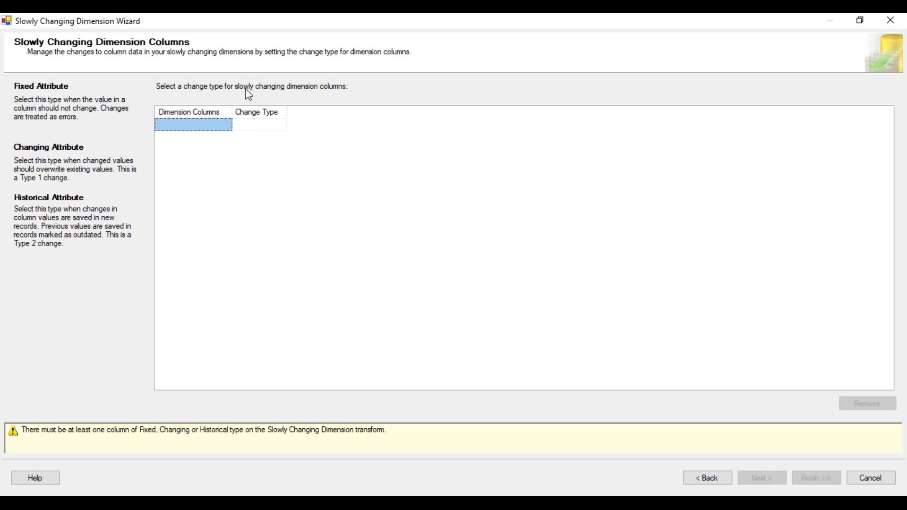
# Add DepartmentName, EmailAddress, Gender, Phone and Title as the slowly changing dimension columns.
pyautogui.click(225, 125)
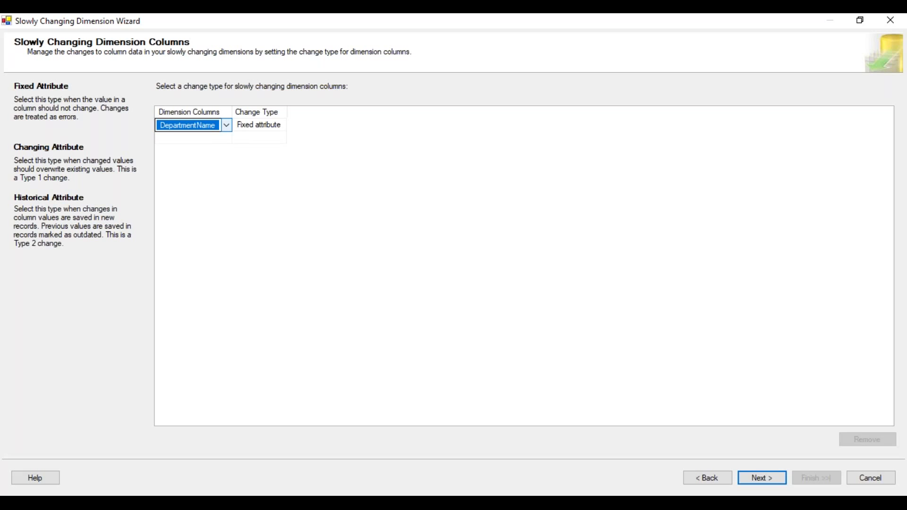
pyautogui.click(226, 138)
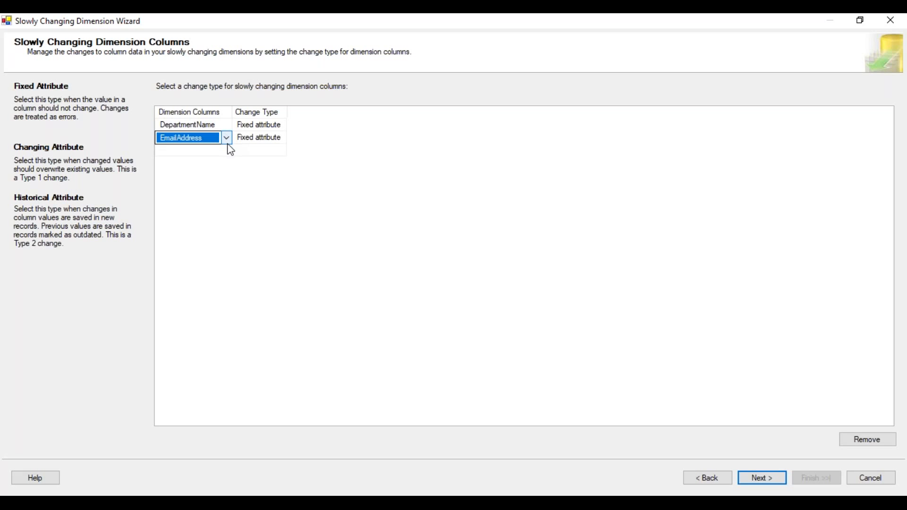
pyautogui.click(229, 150)
pyautogui.click(229, 163)
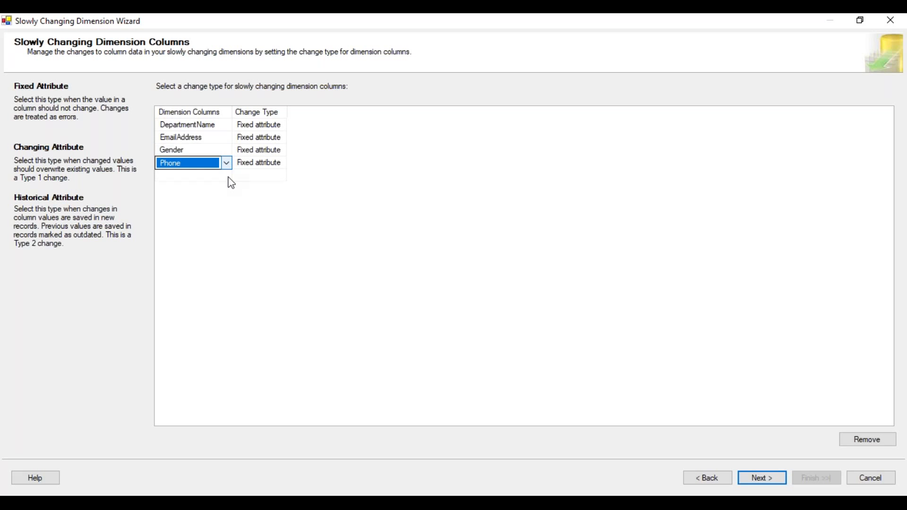
pyautogui.click(229, 175)
pyautogui.click(229, 199)
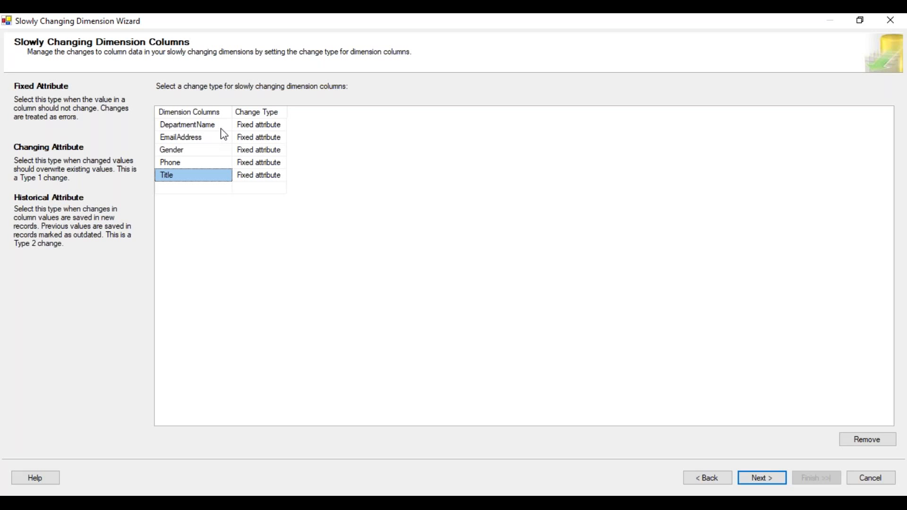
# Widen the Change Type column and set the change type of DepartmentName to Historical attribute.
pyautogui.click(284, 127)
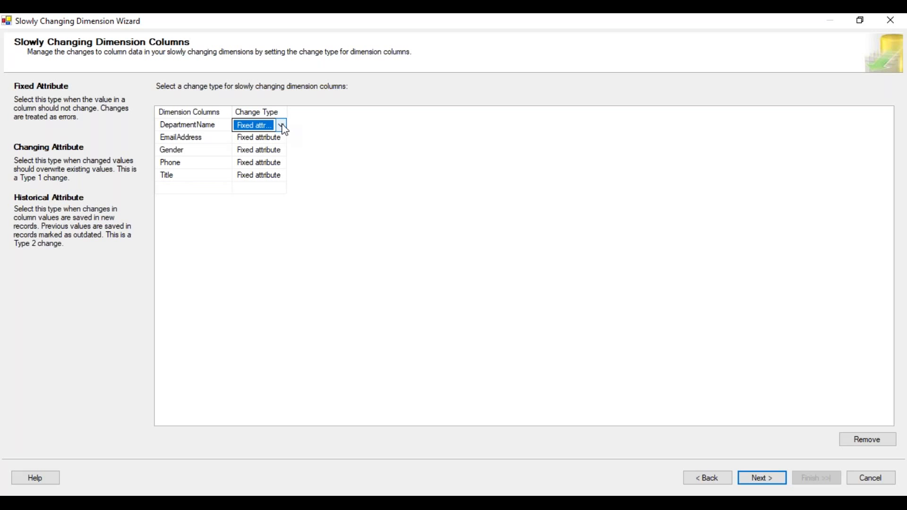
pyautogui.click(282, 126)
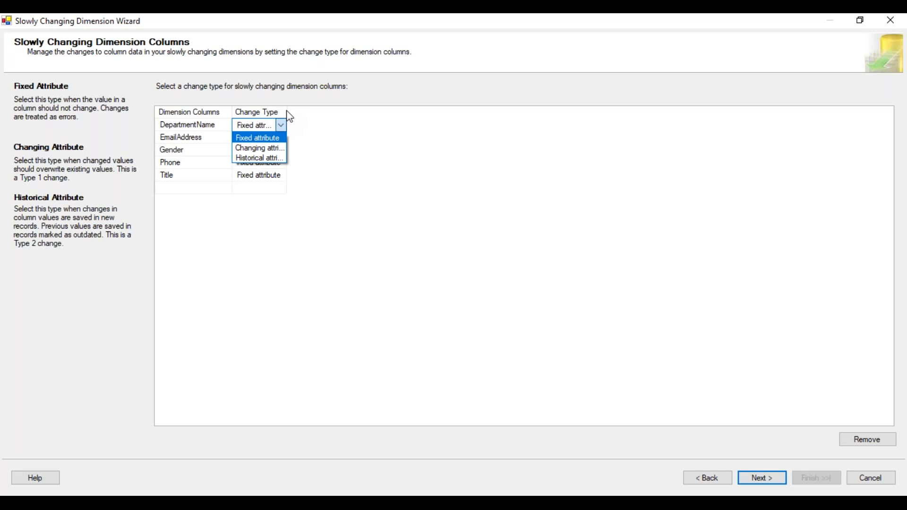
pyautogui.click(323, 132)
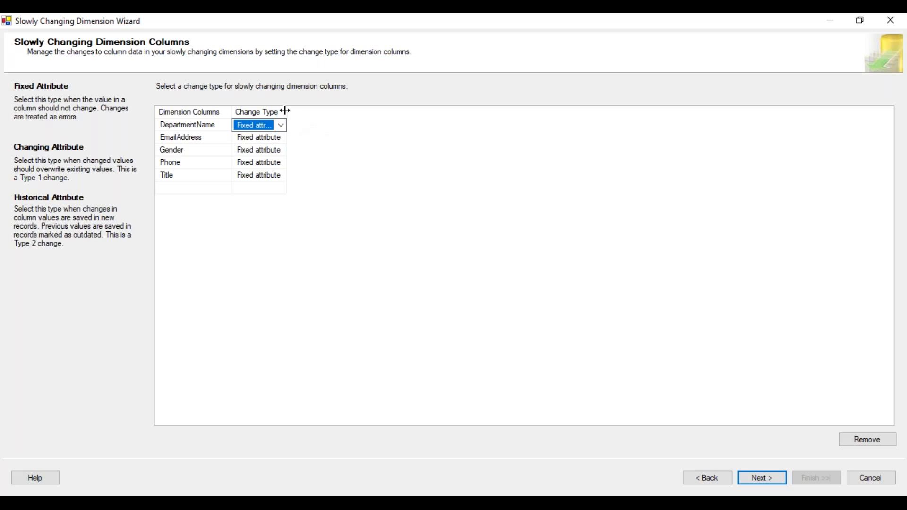
pyautogui.moveTo(286, 112); pyautogui.dragTo(490, 156)
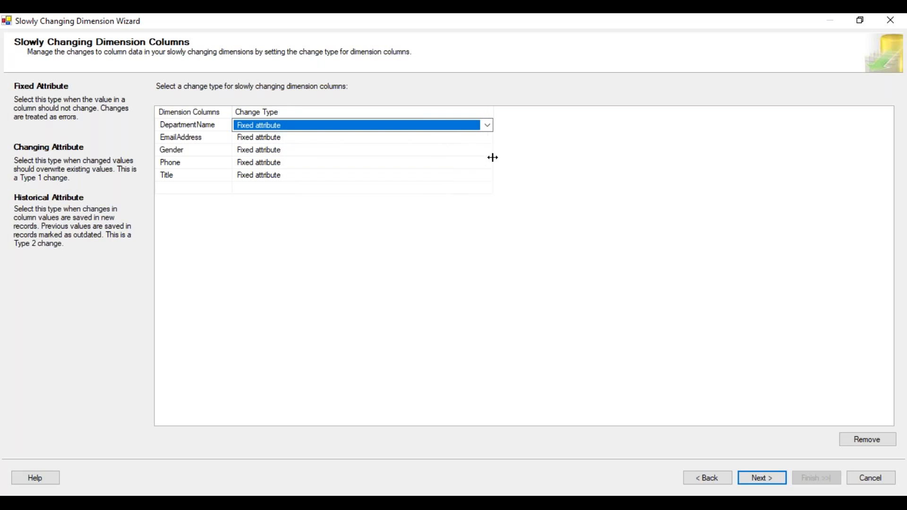
pyautogui.click(489, 128)
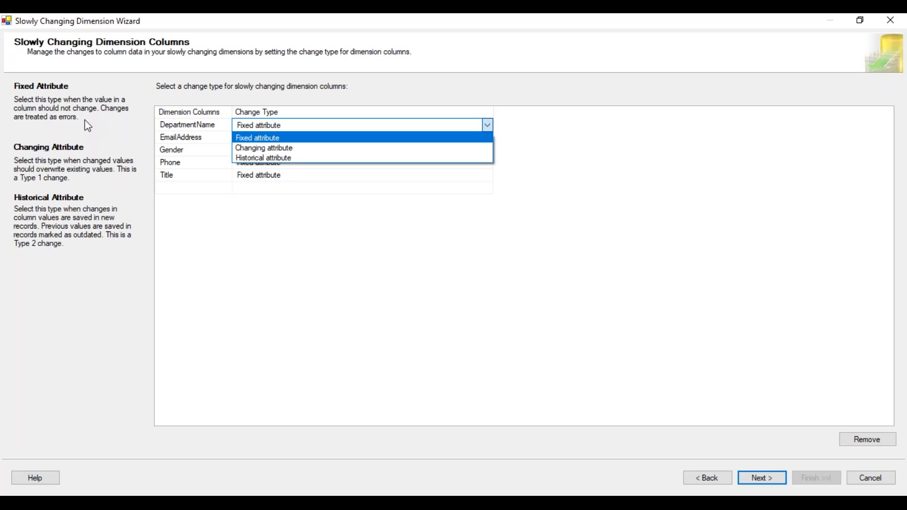
pyautogui.click(120, 157)
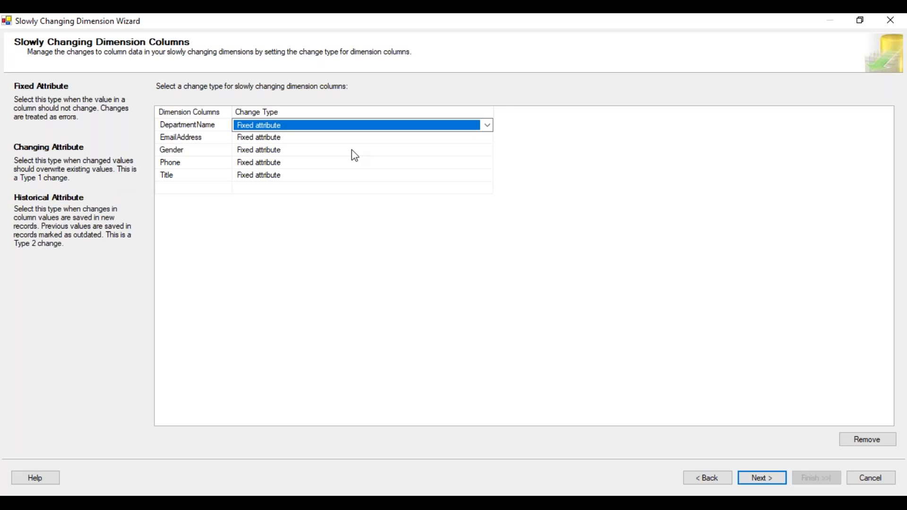
pyautogui.click(493, 128)
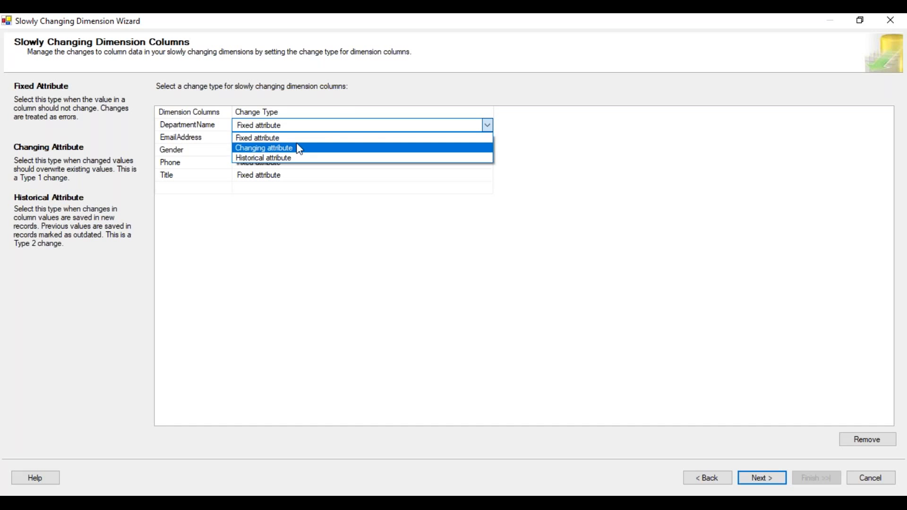
pyautogui.click(282, 159)
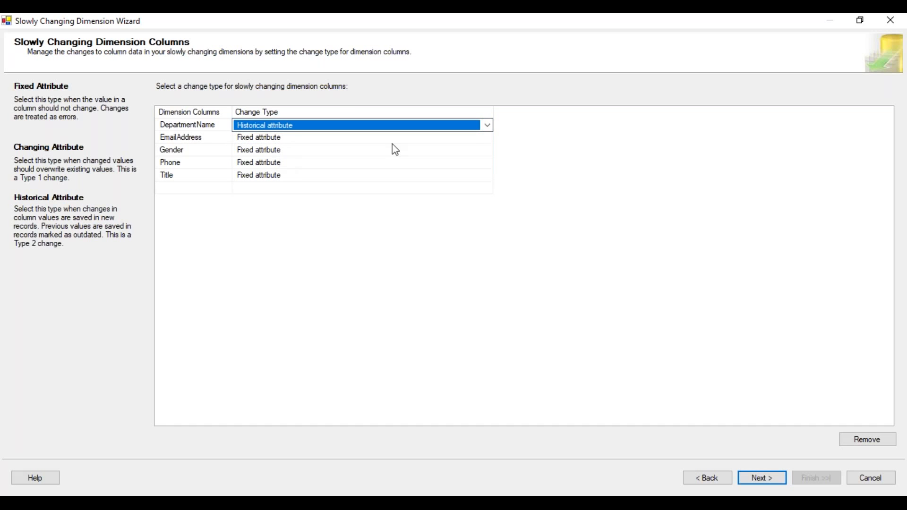
# Set the change type of EmailAddress to Historical attribute and keep Gender as Fixed attribute.
pyautogui.click(489, 140)
pyautogui.click(488, 138)
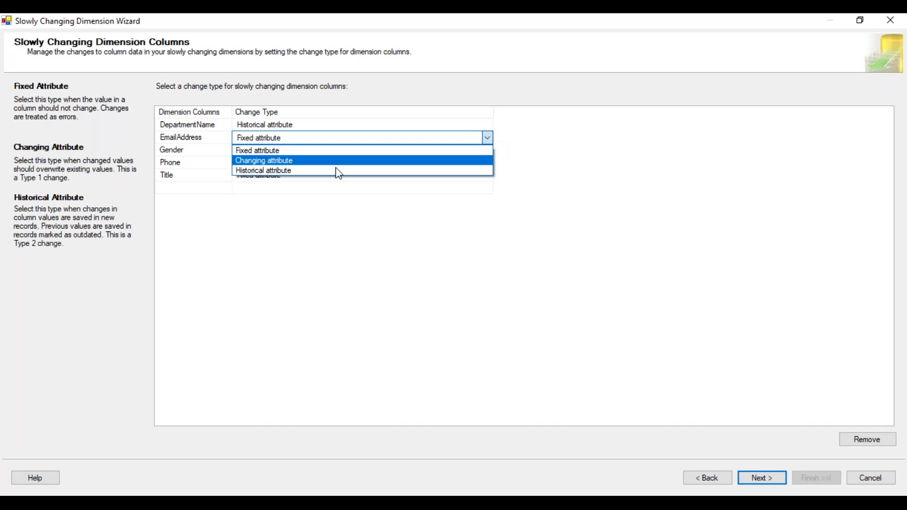
pyautogui.click(312, 171)
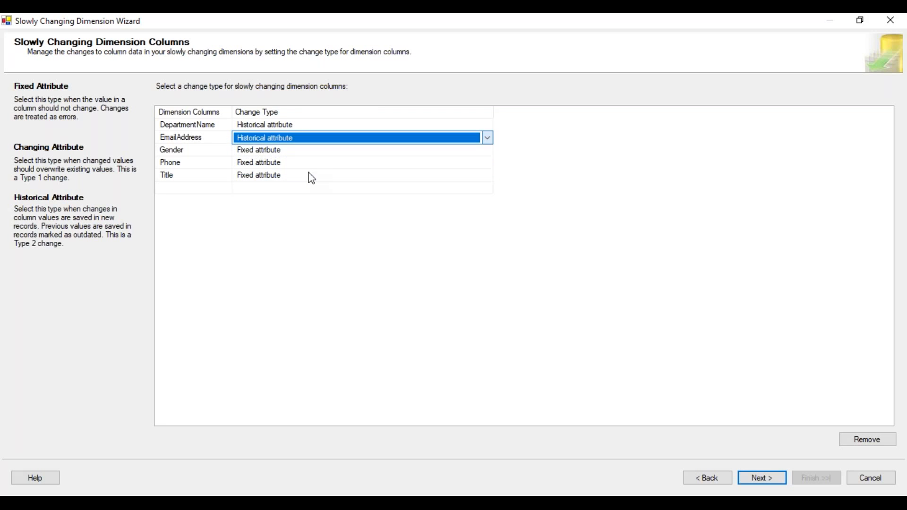
pyautogui.click(487, 154)
pyautogui.click(488, 152)
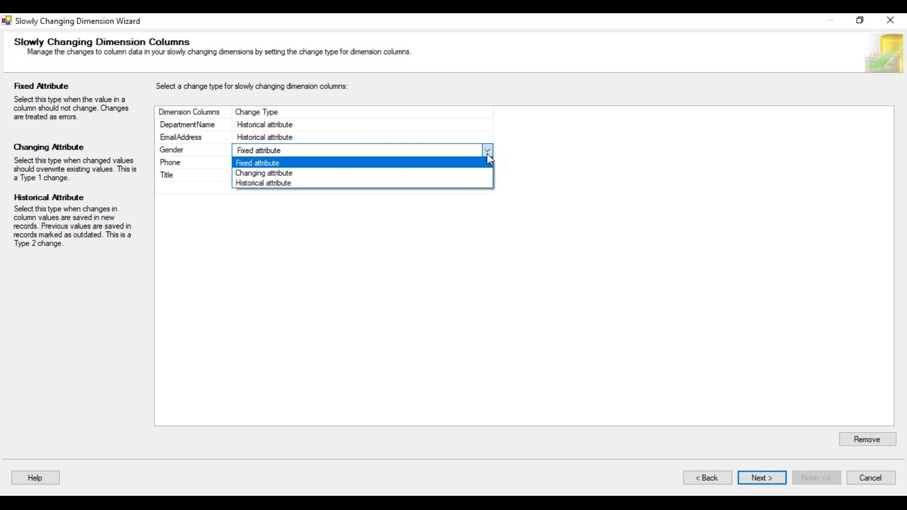
pyautogui.click(335, 166)
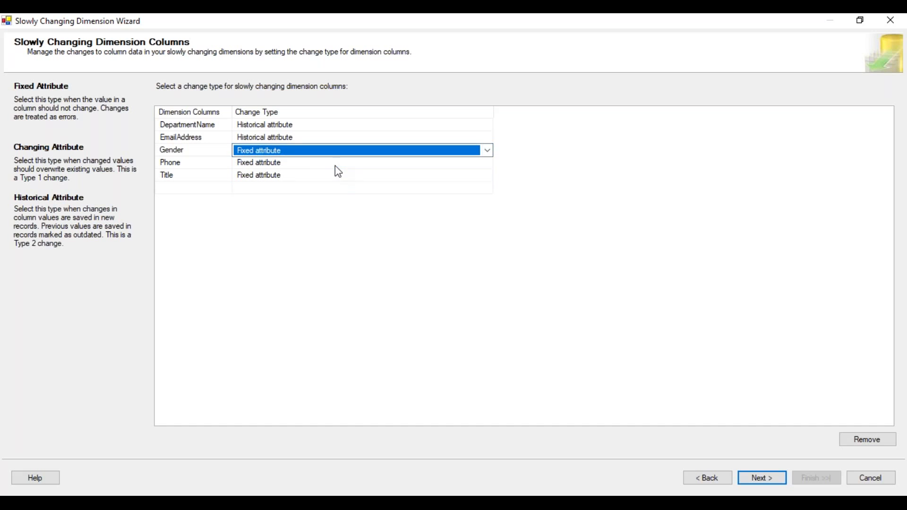
# Set Phone to Changing attribute and Title to Historical attribute, and continue to the Fixed and Changing Attribute Options page.
pyautogui.click(489, 166)
pyautogui.click(490, 165)
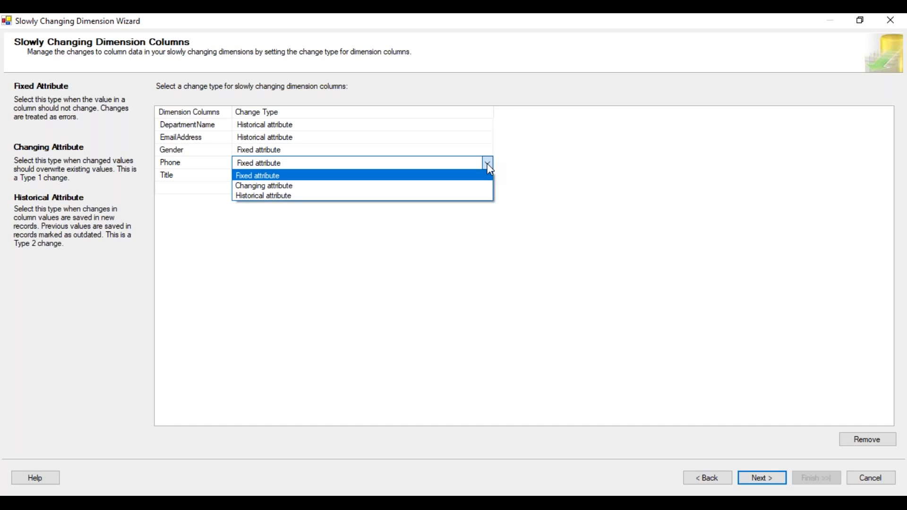
pyautogui.click(310, 186)
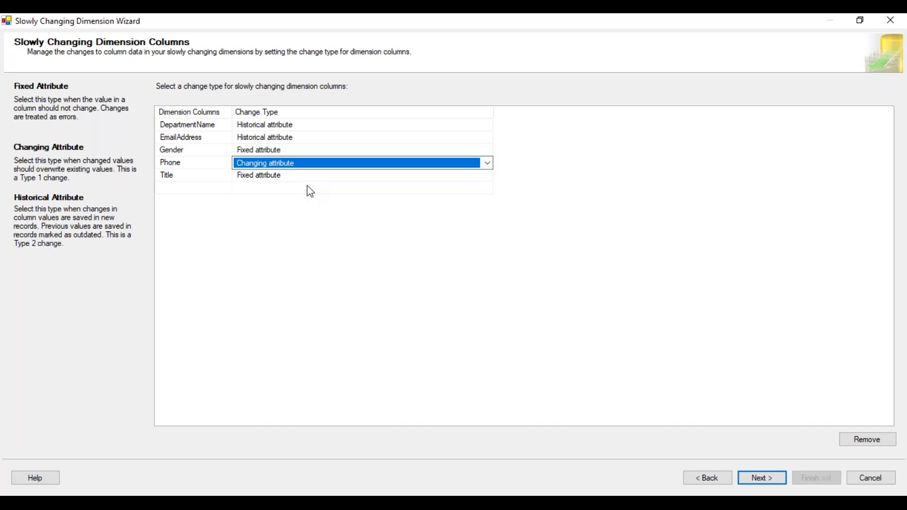
pyautogui.click(485, 177)
pyautogui.click(486, 177)
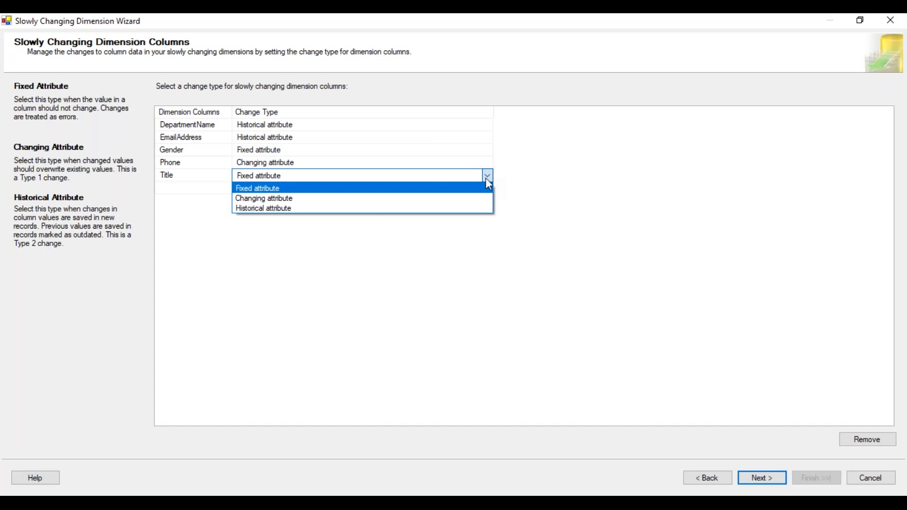
pyautogui.click(272, 210)
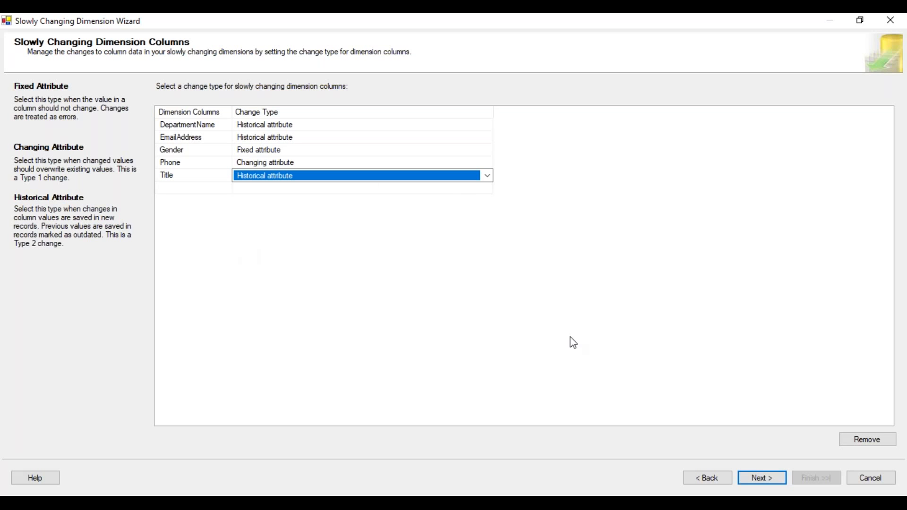
pyautogui.click(766, 480)
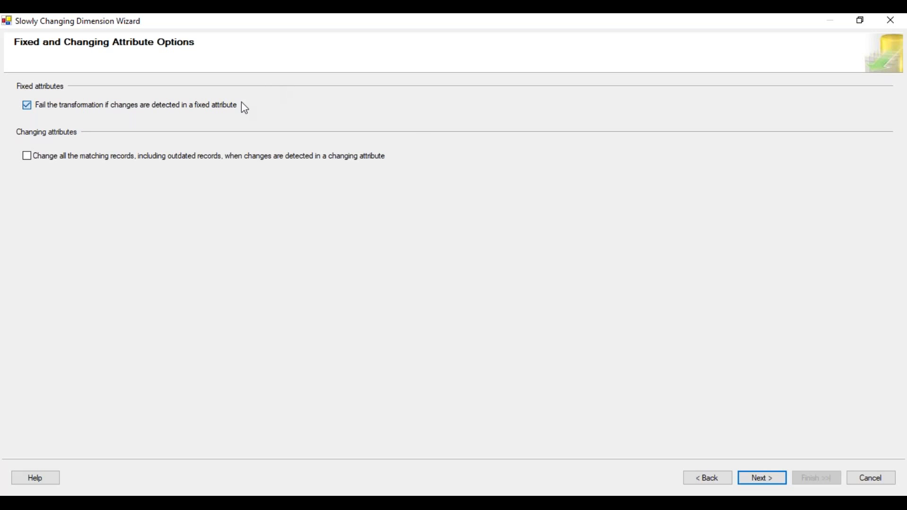
# Switch to SQL Server Management Studio and compare the name and phone values of the repeated employee records in the DimEmployee results.
pyautogui.click(119, 111)
pyautogui.click(29, 107)
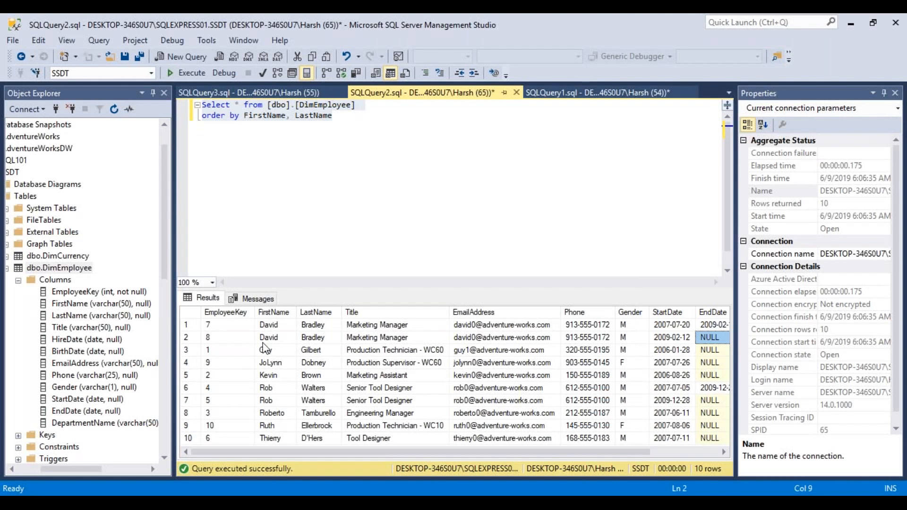
pyautogui.click(278, 325)
pyautogui.click(279, 337)
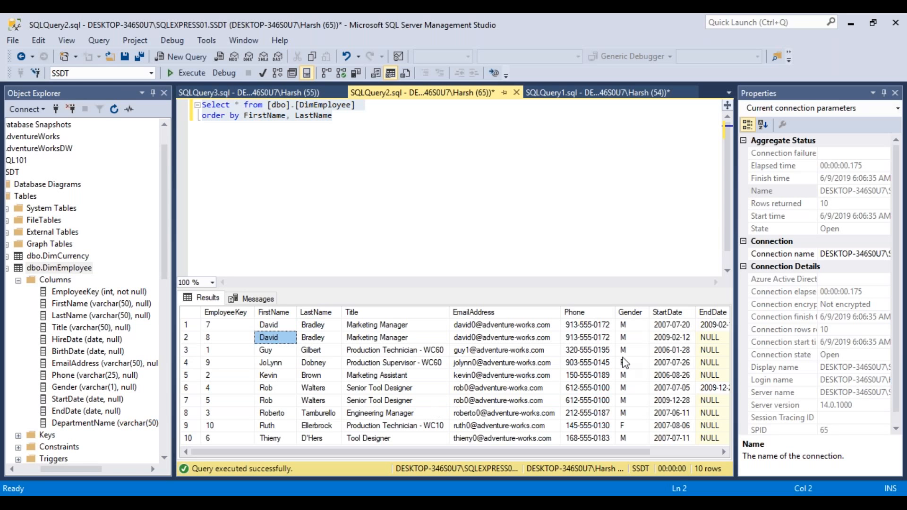
pyautogui.click(603, 350)
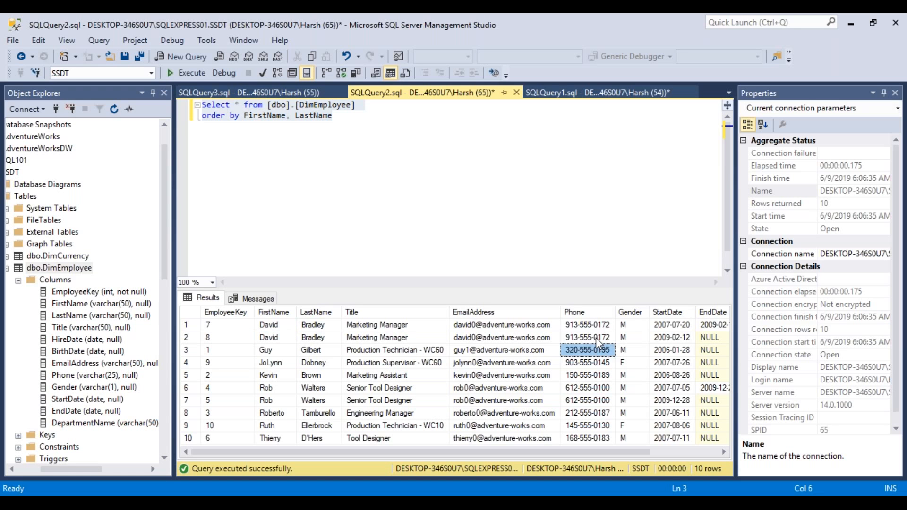
pyautogui.click(596, 338)
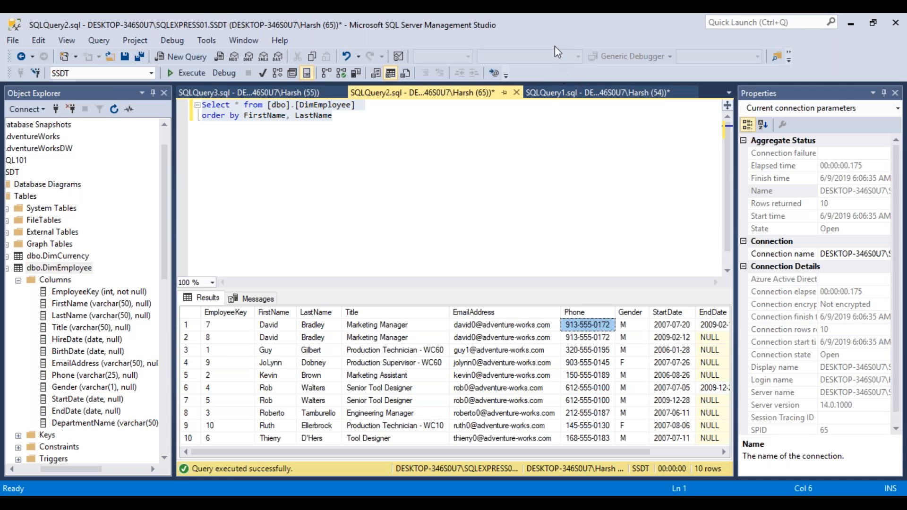
pyautogui.click(552, 32)
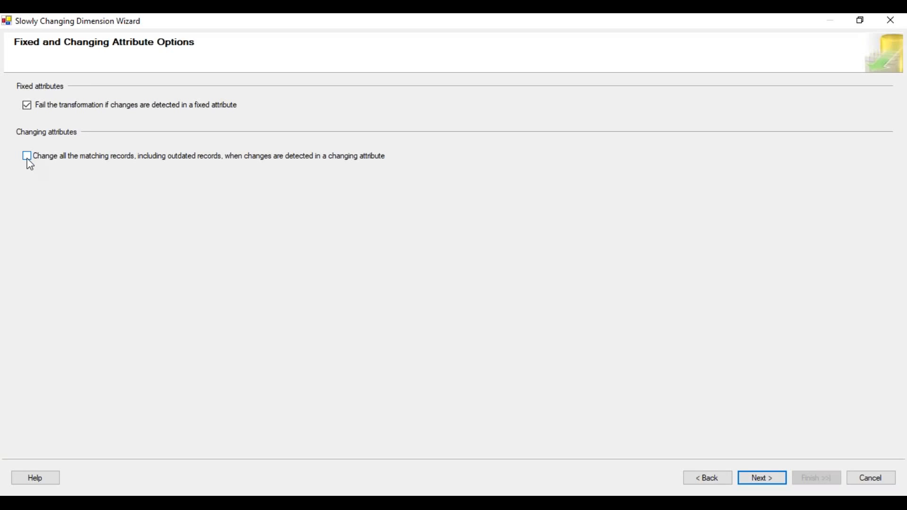
# Leave the changing of all matching records, including outdated ones, disabled and continue to the Historical Attribute Options page.
pyautogui.click(27, 158)
pyautogui.click(27, 158)
pyautogui.click(767, 479)
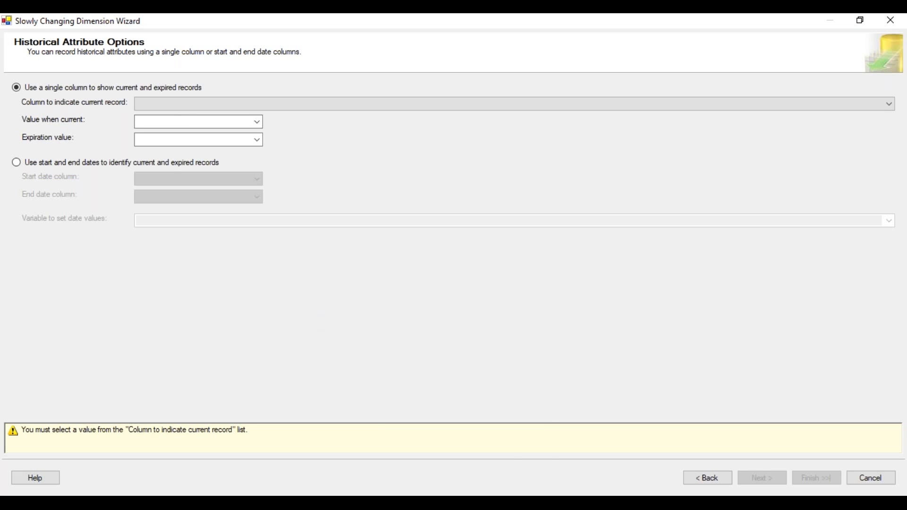
# Switch to SQL Server Management Studio and compare the EndDate values of the first two DimEmployee records.
pyautogui.click(473, 503)
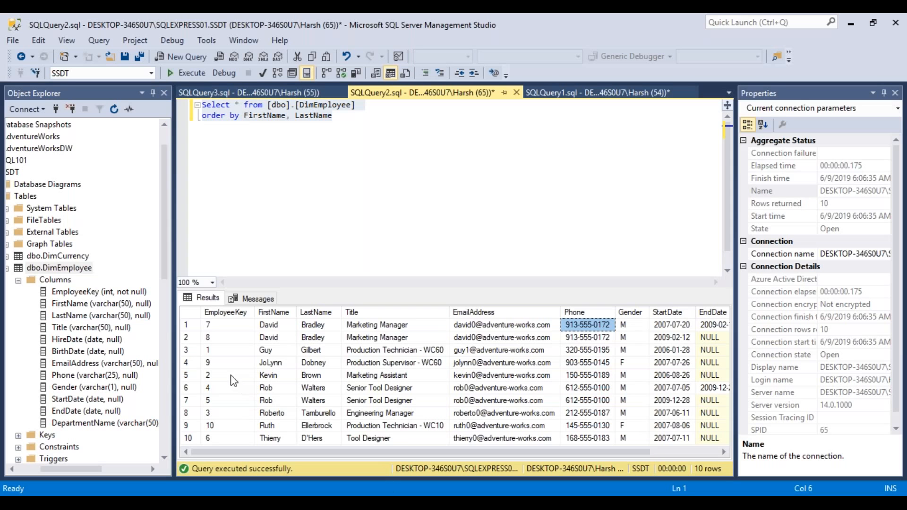
pyautogui.click(189, 338)
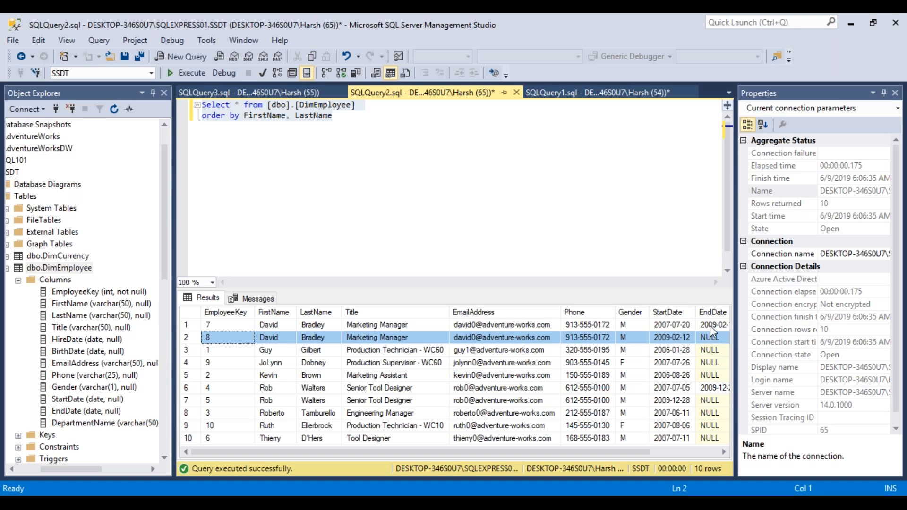
pyautogui.click(710, 326)
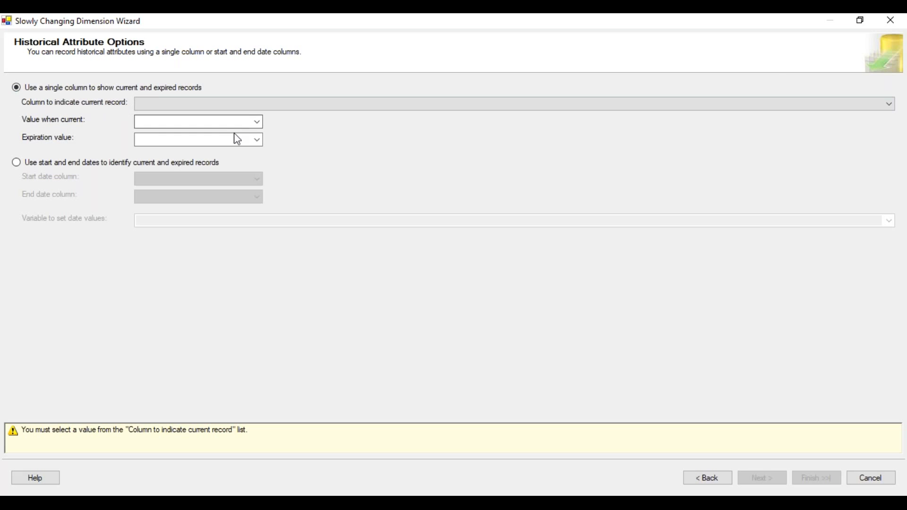
# Try the single-column indicator for current and expired records, with the value when current set to Current and to True.
pyautogui.click(893, 104)
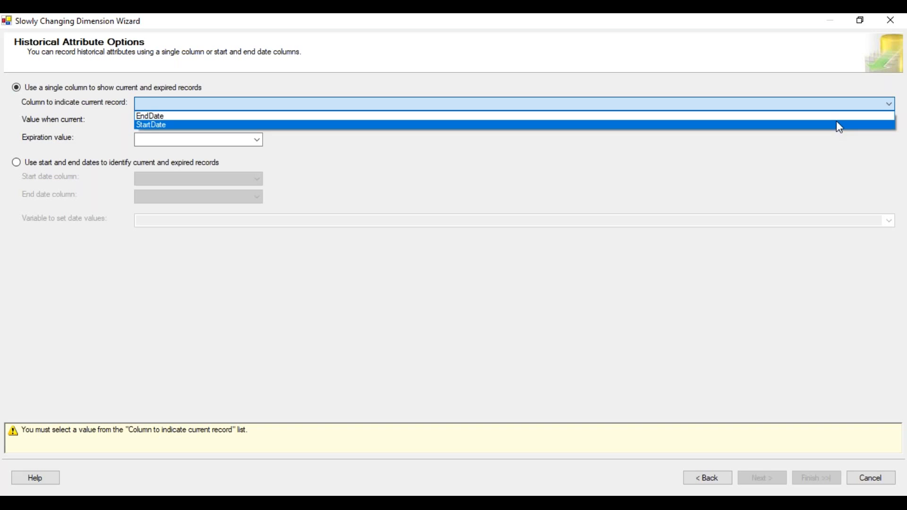
pyautogui.click(738, 182)
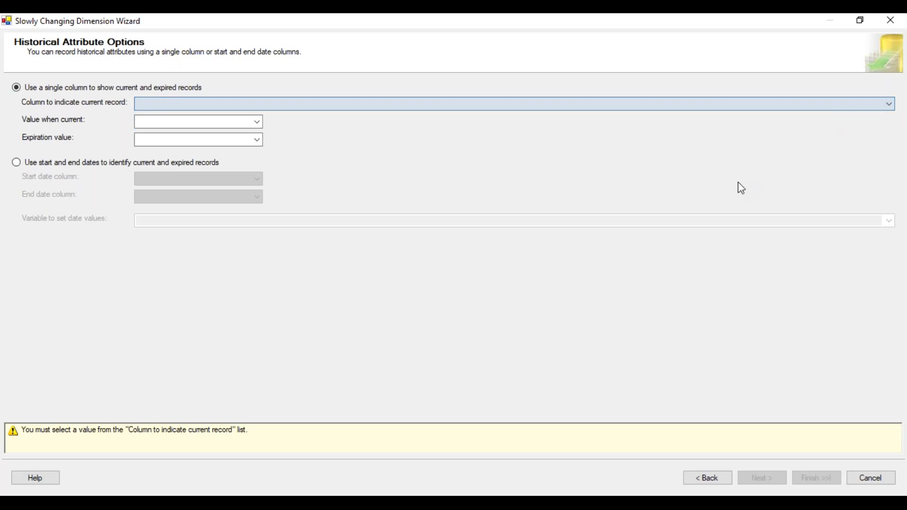
pyautogui.click(257, 122)
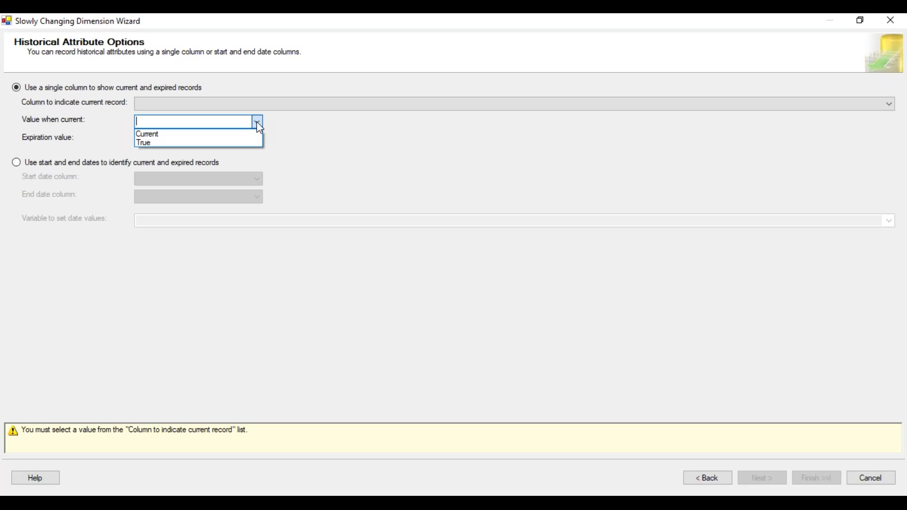
pyautogui.click(290, 140)
pyautogui.click(257, 141)
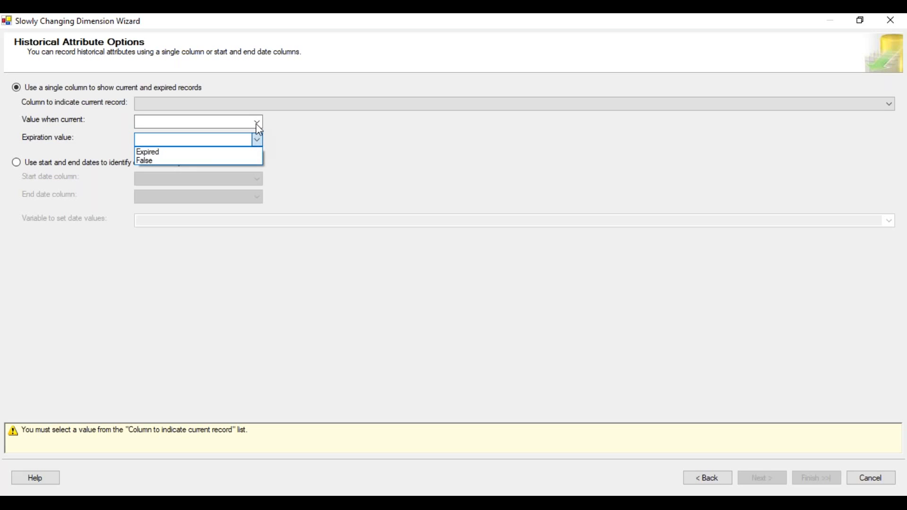
pyautogui.click(257, 123)
pyautogui.click(258, 124)
pyautogui.click(208, 134)
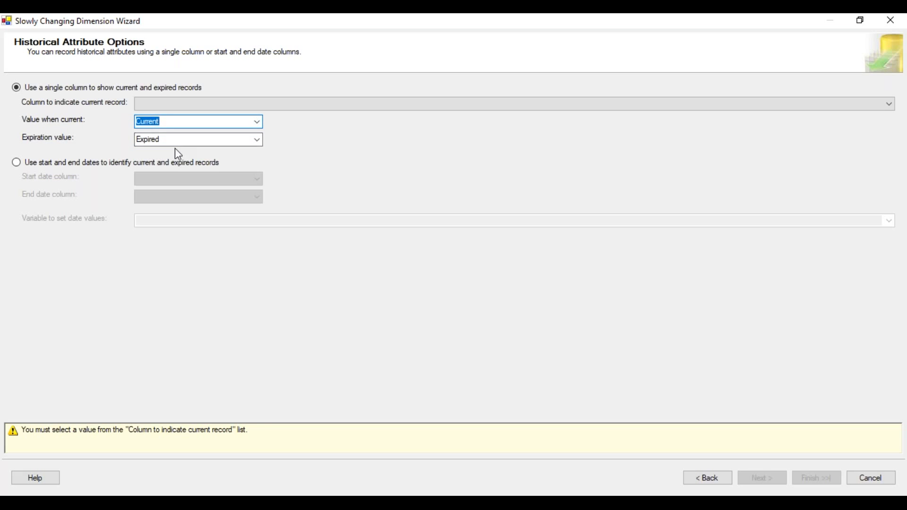
pyautogui.click(258, 123)
pyautogui.click(205, 143)
# Identify current and expired records by start and end dates, using StartDate as start date column and EndDate as end date column.
pyautogui.click(19, 163)
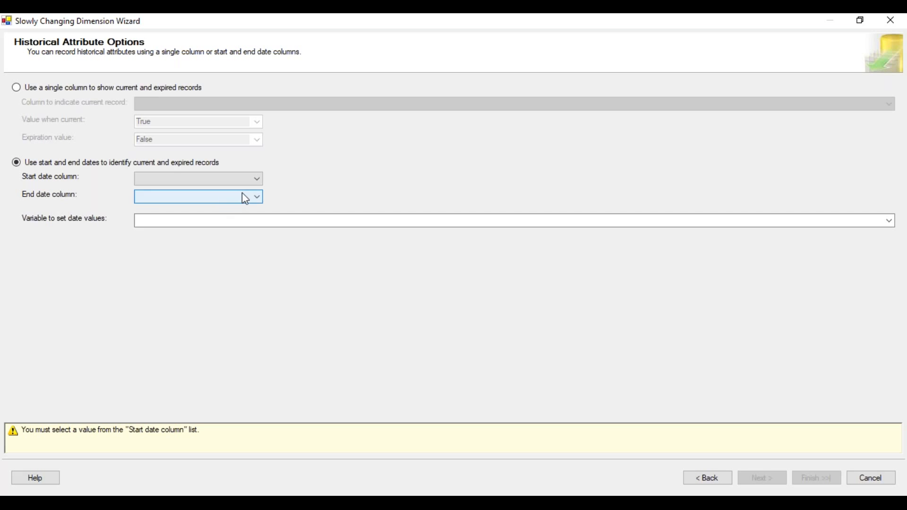
pyautogui.click(260, 181)
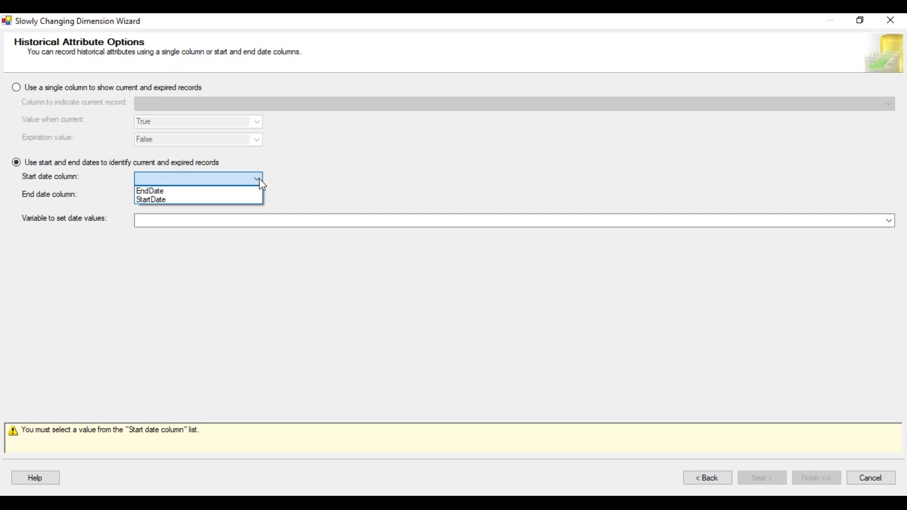
pyautogui.click(150, 202)
pyautogui.press('Tab')
pyautogui.click(260, 197)
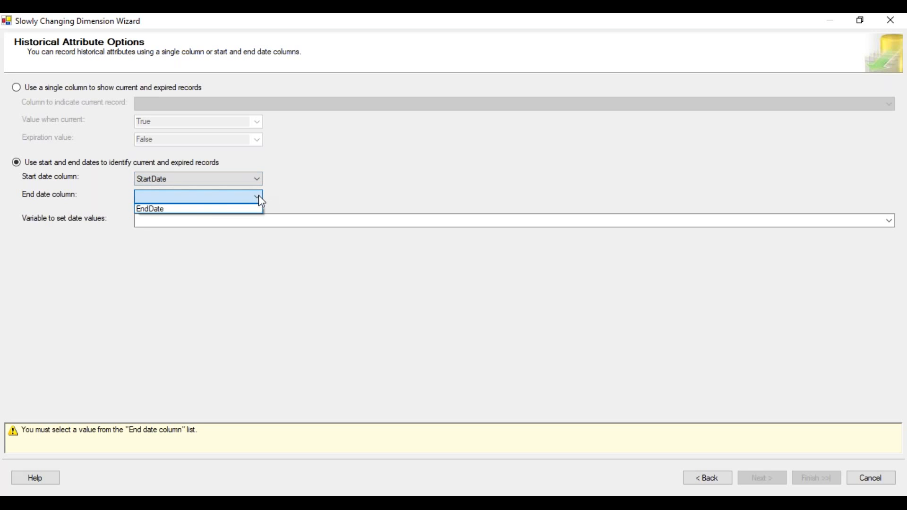
pyautogui.click(206, 211)
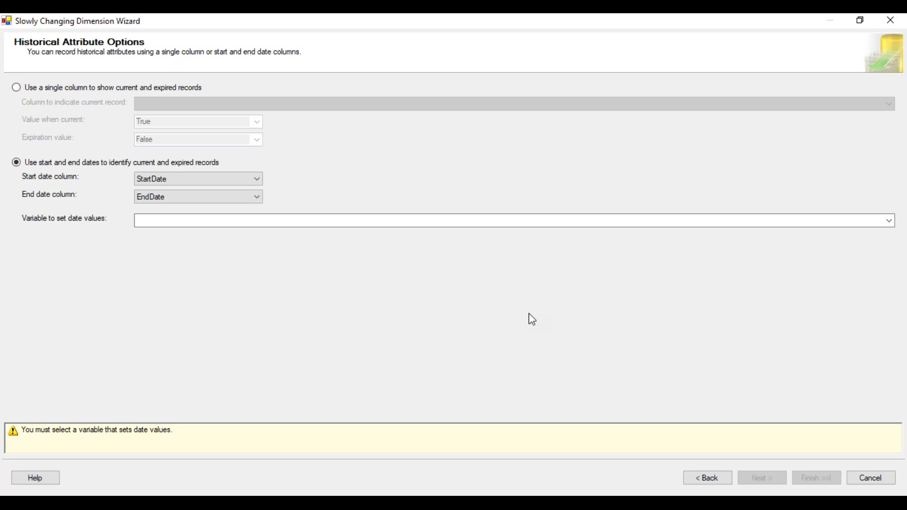
# Choose System::ContainerStartTime as the variable to set date values and continue to the Inferred Dimension Members page.
pyautogui.click(889, 222)
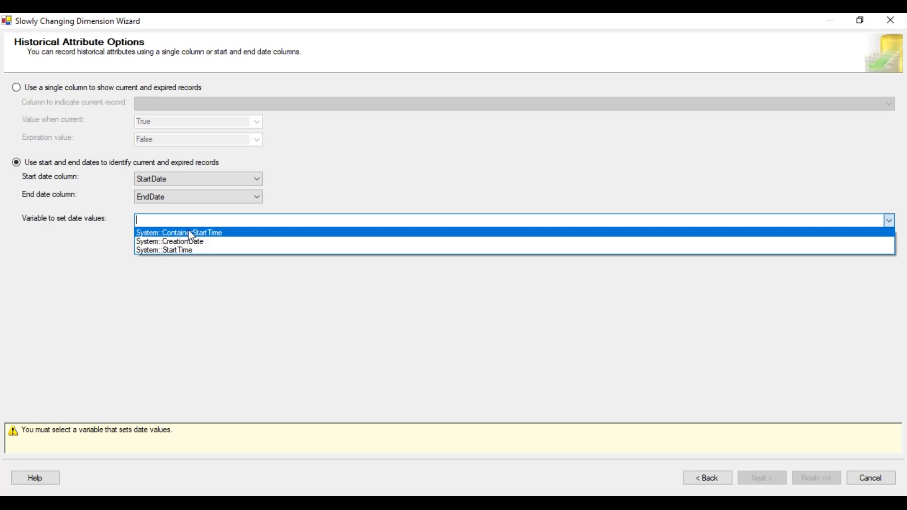
pyautogui.click(188, 232)
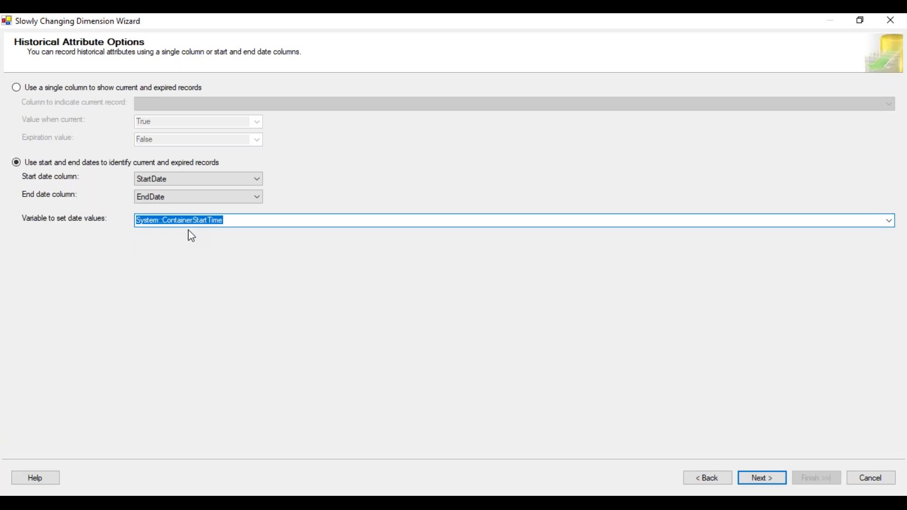
pyautogui.click(767, 477)
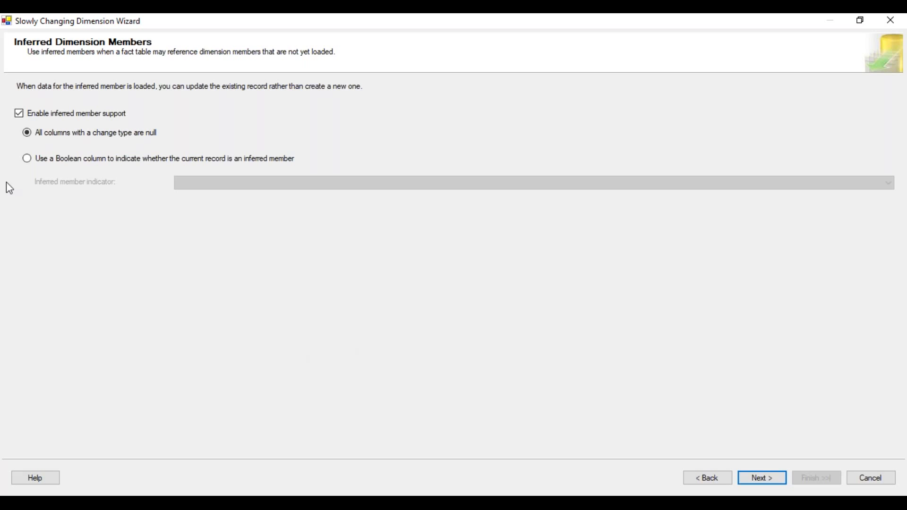
# Disable inferred member support, review the configured outputs and finish the Slowly Changing Dimension Wizard.
pyautogui.click(19, 116)
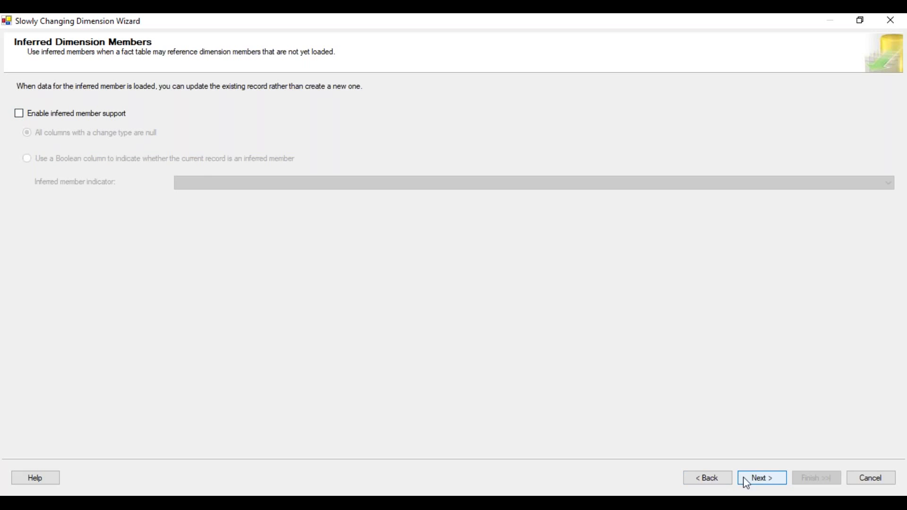
pyautogui.click(764, 479)
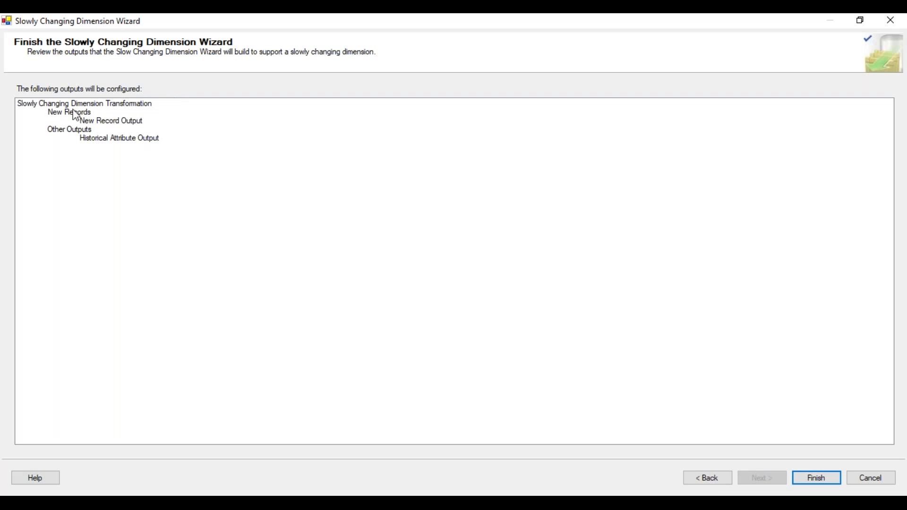
pyautogui.moveTo(18, 104); pyautogui.dragTo(143, 122)
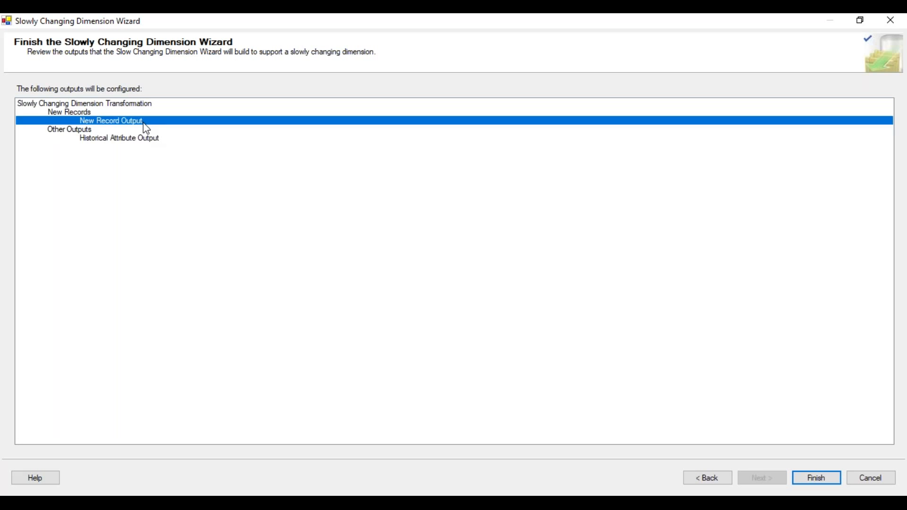
pyautogui.moveTo(147, 126); pyautogui.dragTo(160, 138)
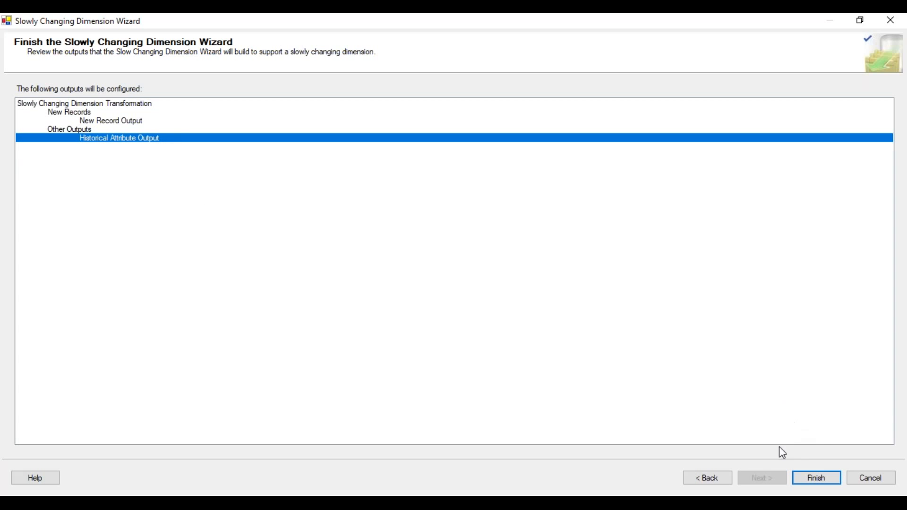
pyautogui.click(825, 485)
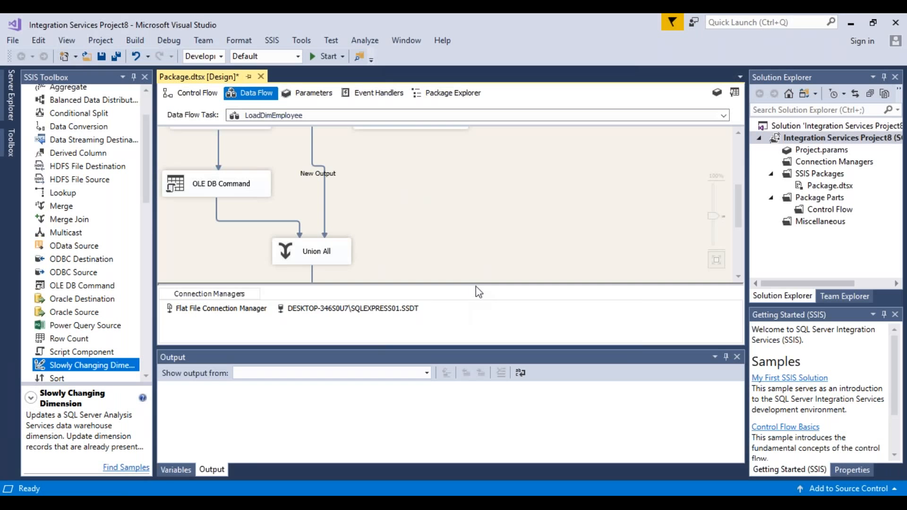
# Enlarge the data flow design area and examine the new, historical attribute and changing attribute output paths generated from SCD_DimEmployee.
pyautogui.moveTo(476, 284); pyautogui.dragTo(477, 309)
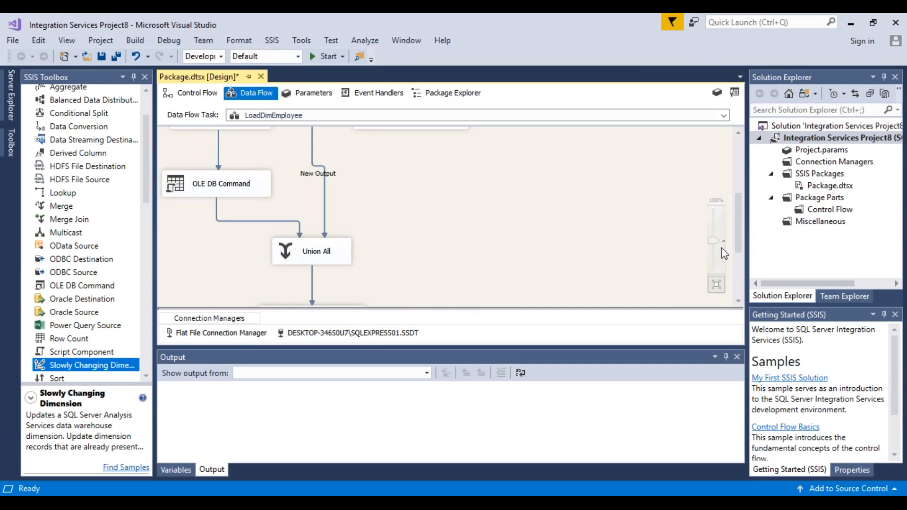
pyautogui.moveTo(739, 249); pyautogui.dragTo(741, 183)
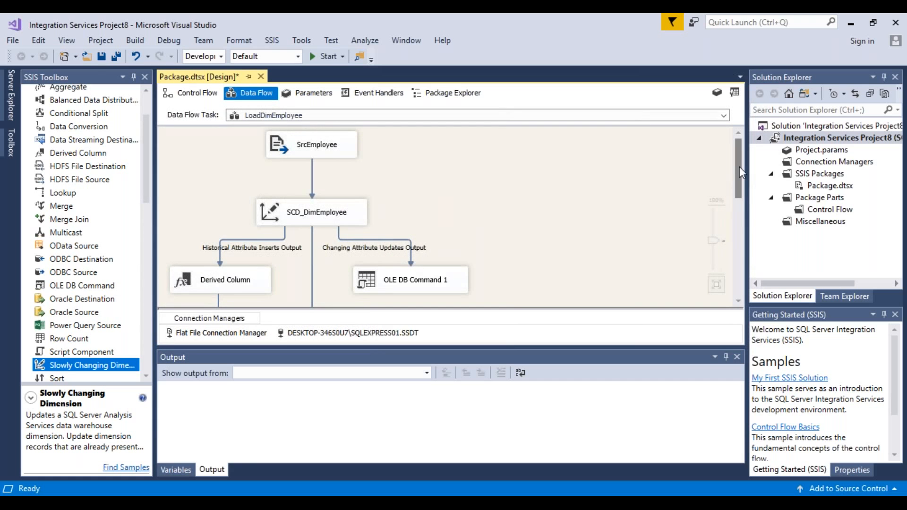
pyautogui.moveTo(739, 166)
pyautogui.mouseDown()
pyautogui.moveTo(743, 266)
pyautogui.moveTo(743, 169)
pyautogui.mouseUp()
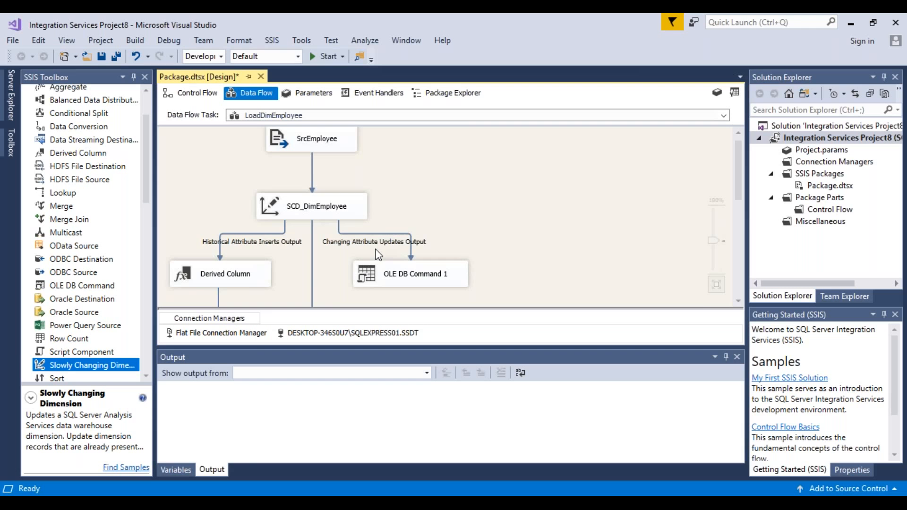
pyautogui.click(738, 301)
pyautogui.click(739, 301)
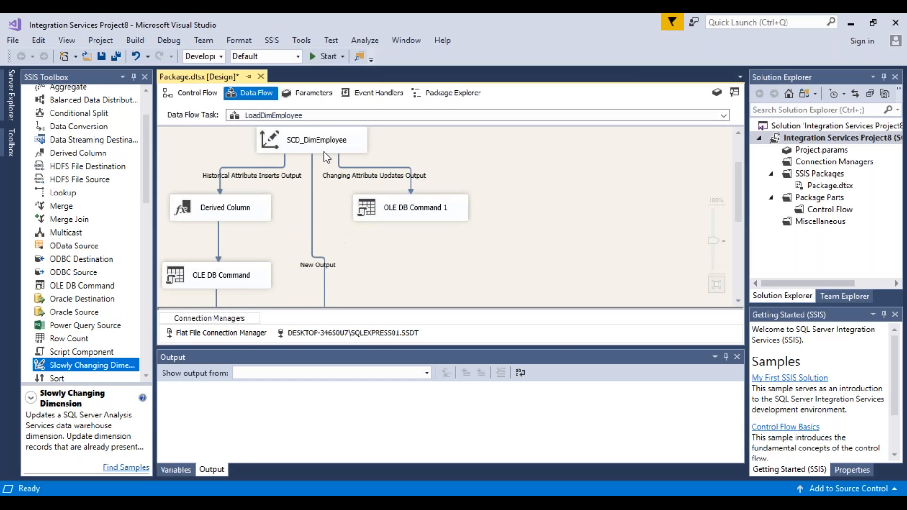
pyautogui.click(330, 265)
pyautogui.scroll(-1, 331, 266)
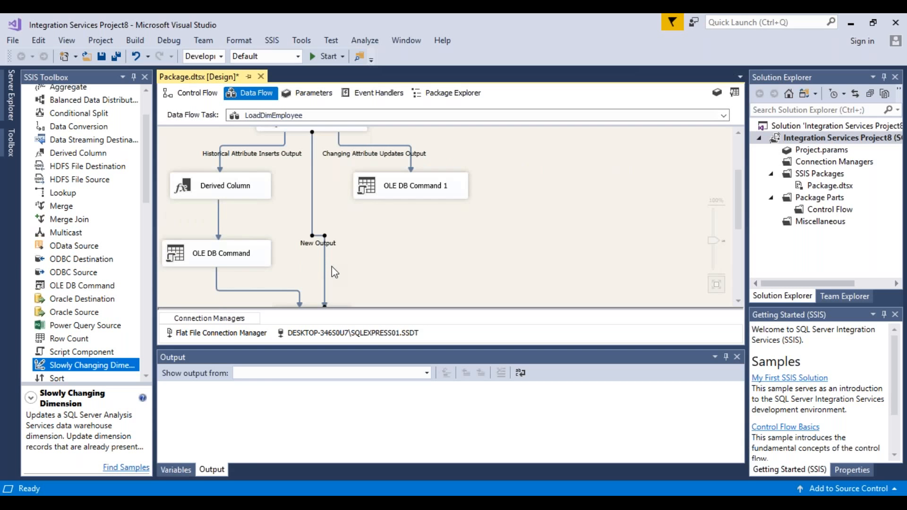
pyautogui.click(278, 156)
pyautogui.click(355, 161)
pyautogui.click(333, 250)
pyautogui.scroll(2, 742, 139)
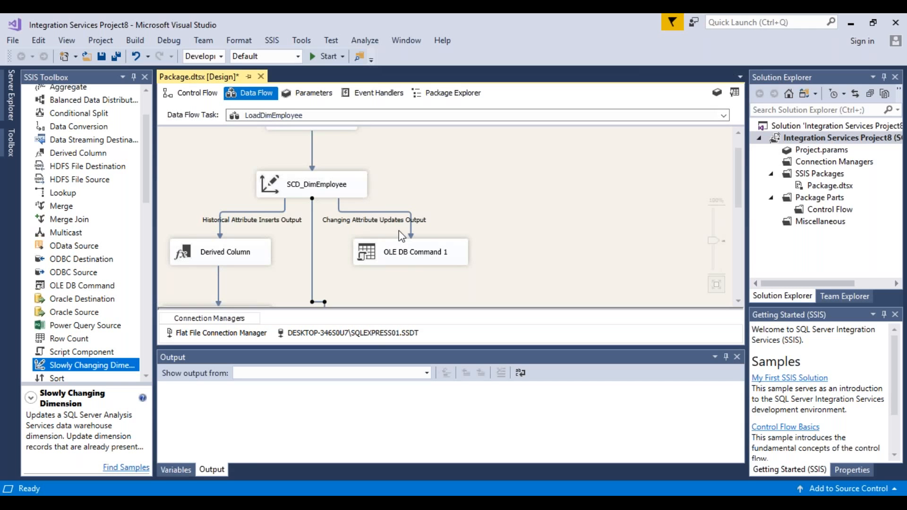
# Inspect the SqlCommand statement and parameter column mappings of OLE DB Command 1 on the Changing Attribute Updates Output.
pyautogui.doubleClick(424, 254)
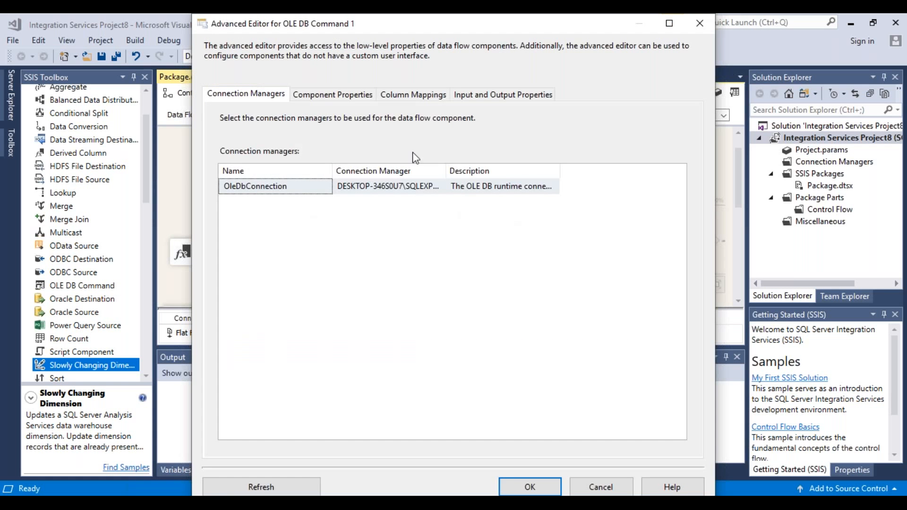
pyautogui.click(355, 96)
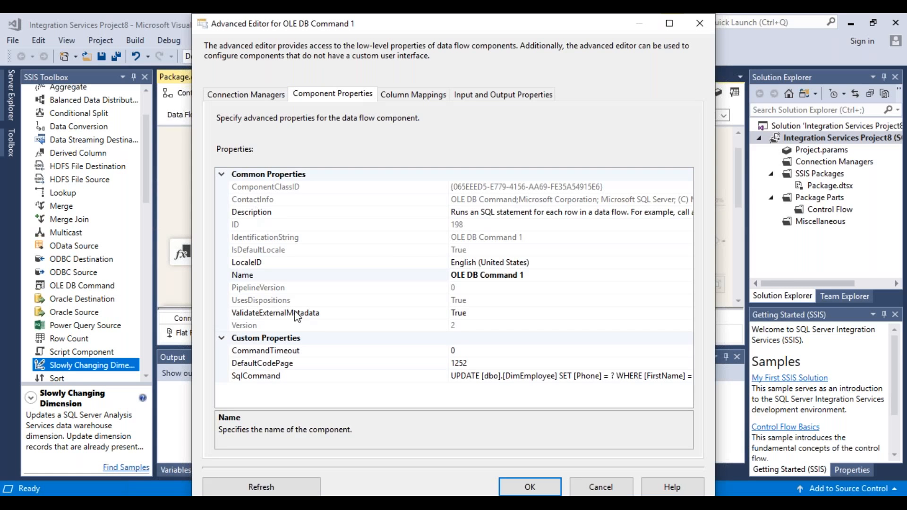
pyautogui.click(336, 380)
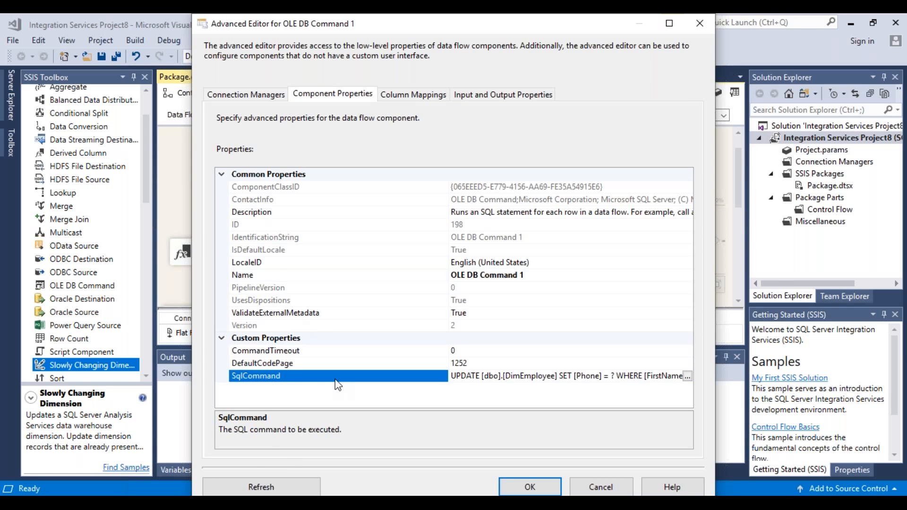
pyautogui.click(688, 376)
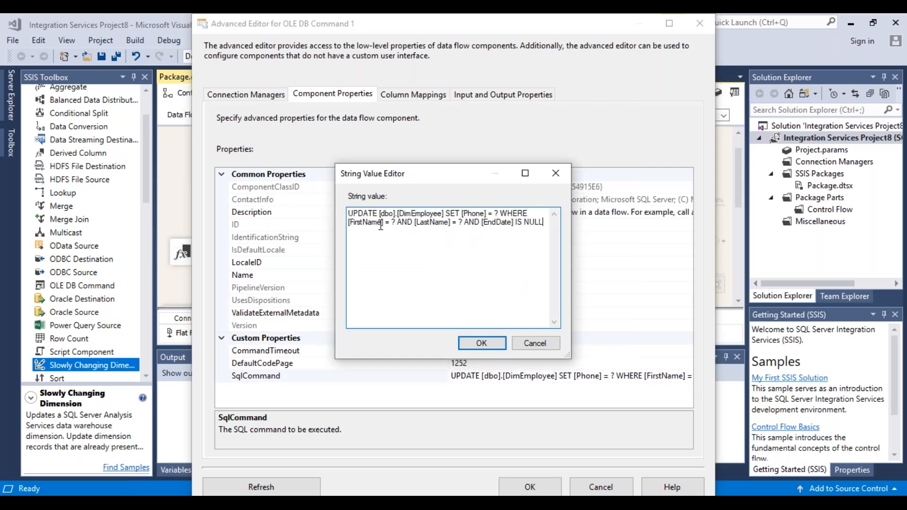
pyautogui.moveTo(351, 213); pyautogui.dragTo(569, 254)
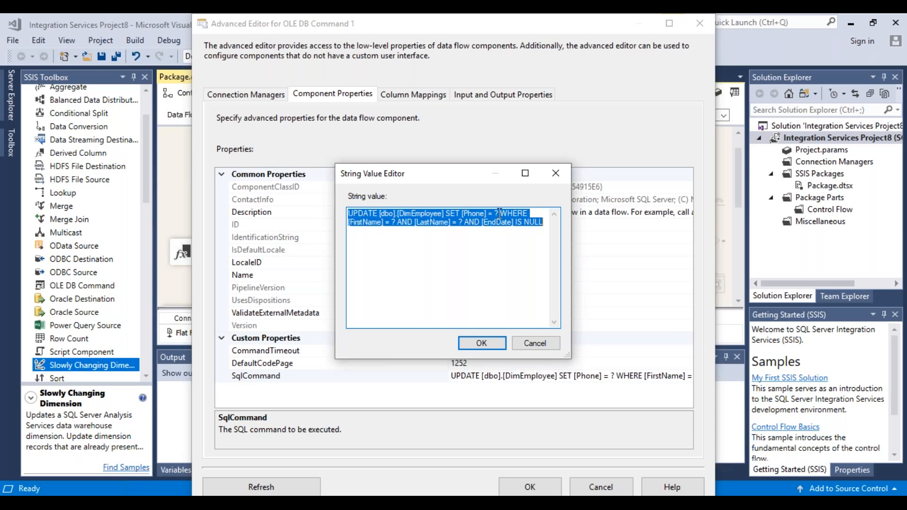
pyautogui.moveTo(501, 213); pyautogui.dragTo(447, 213)
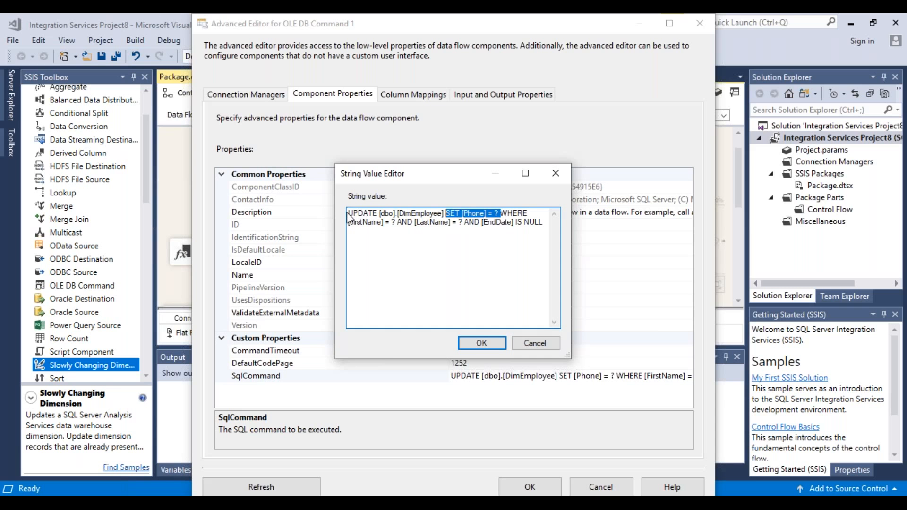
pyautogui.moveTo(349, 215); pyautogui.dragTo(549, 242)
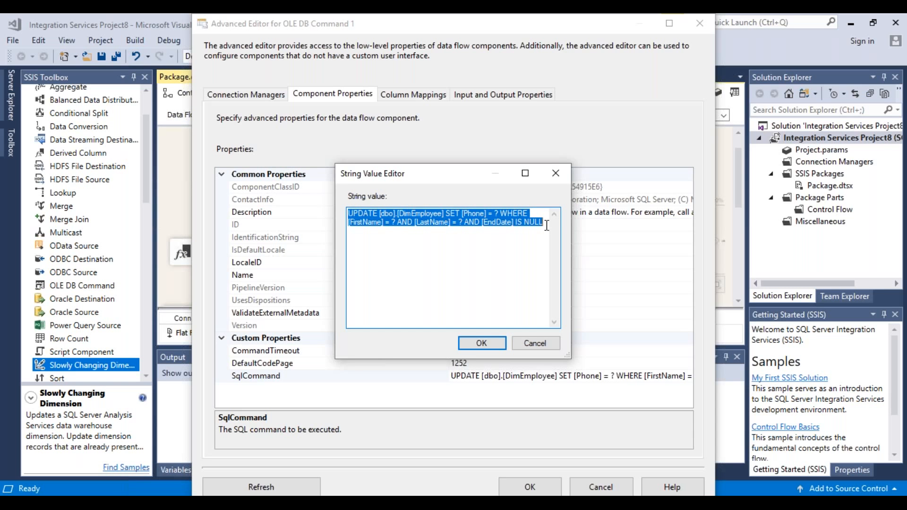
pyautogui.moveTo(546, 225); pyautogui.dragTo(466, 219)
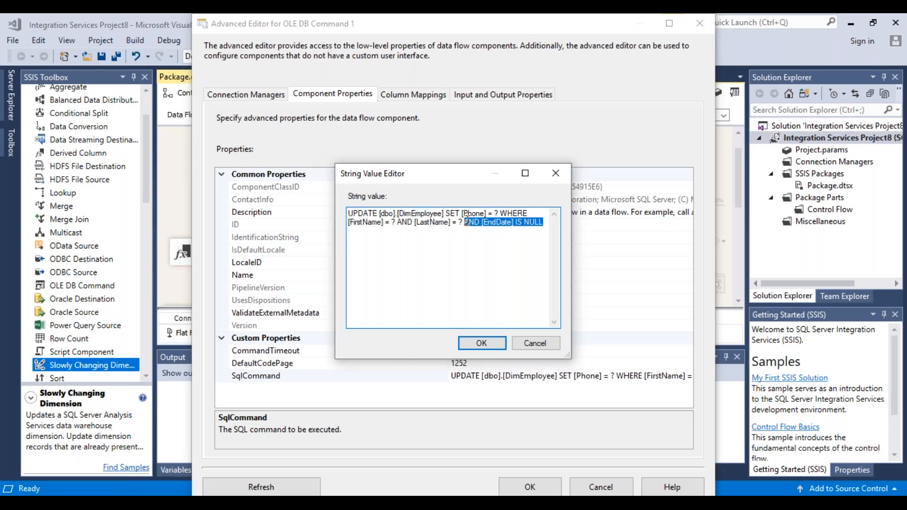
pyautogui.click(526, 347)
pyautogui.click(439, 95)
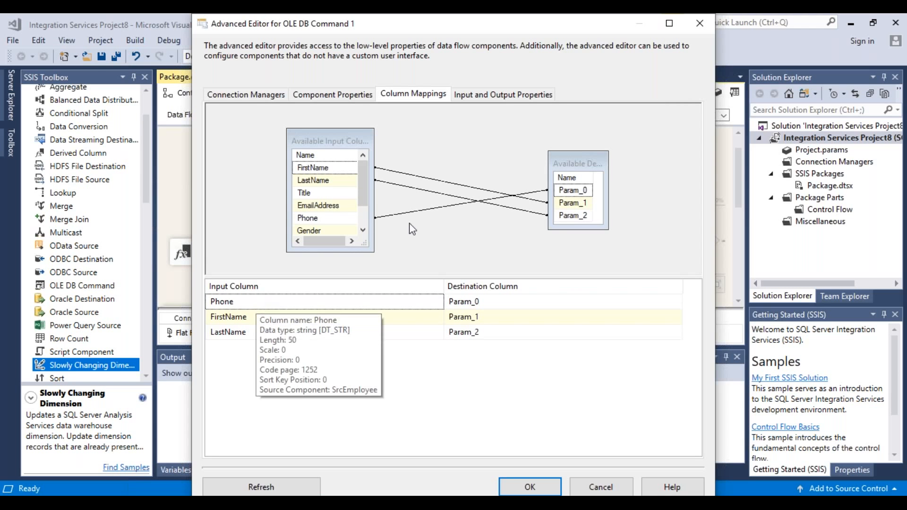
pyautogui.click(528, 485)
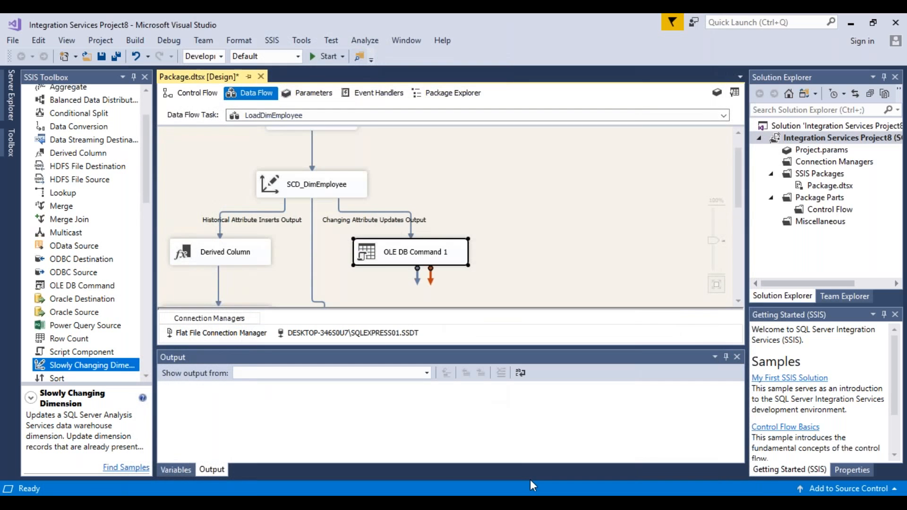
# Open the Derived Column transformation on the historical attribute path and examine the EndDate column's expression.
pyautogui.click(738, 301)
pyautogui.click(738, 301)
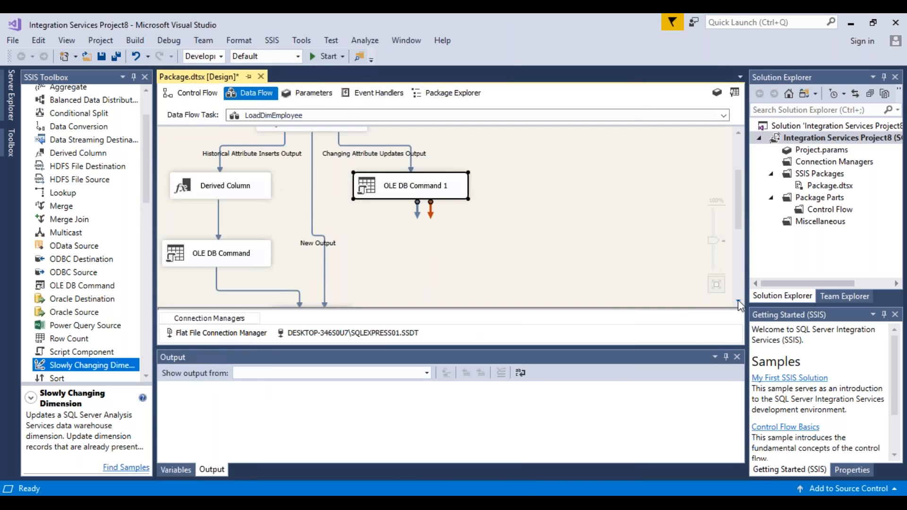
pyautogui.moveTo(741, 217); pyautogui.dragTo(739, 208)
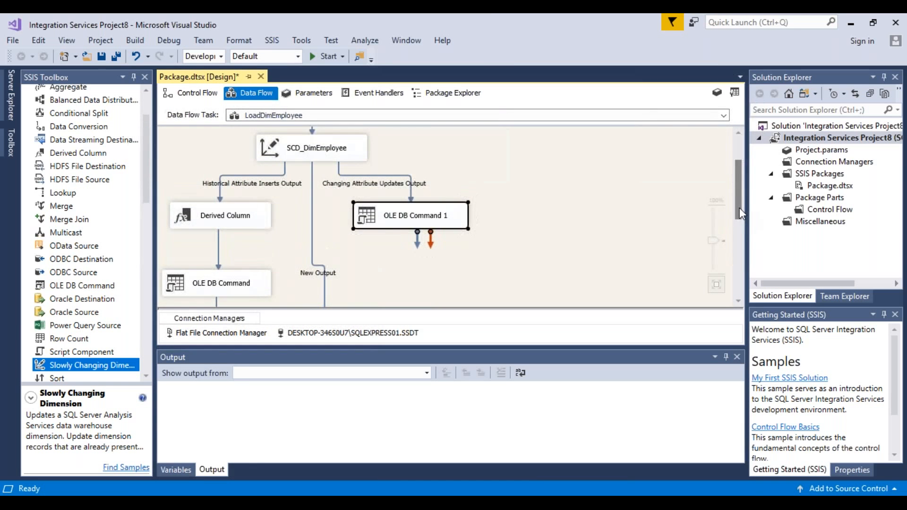
pyautogui.doubleClick(224, 217)
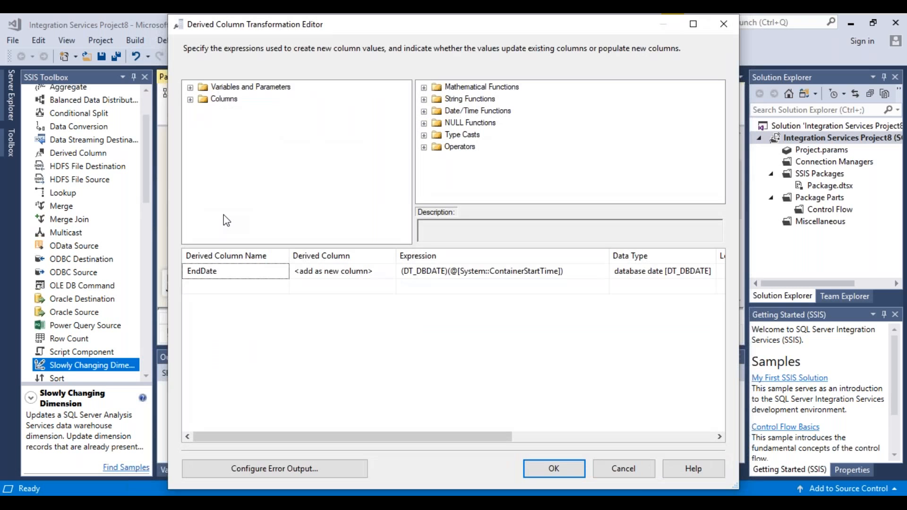
pyautogui.click(266, 274)
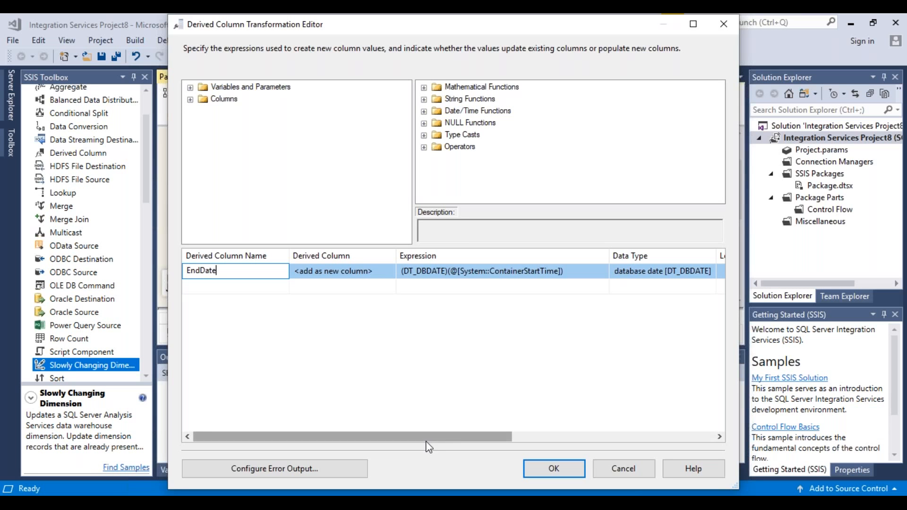
pyautogui.moveTo(428, 446); pyautogui.dragTo(513, 442)
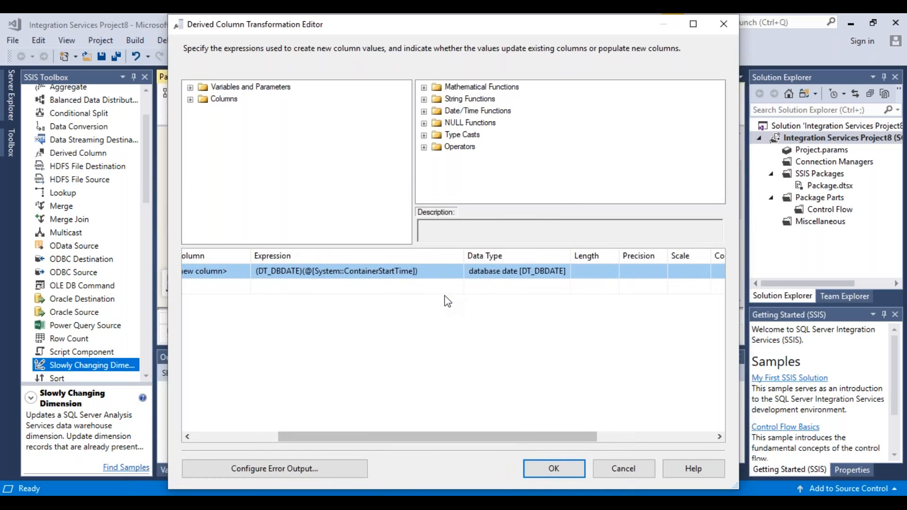
pyautogui.click(432, 270)
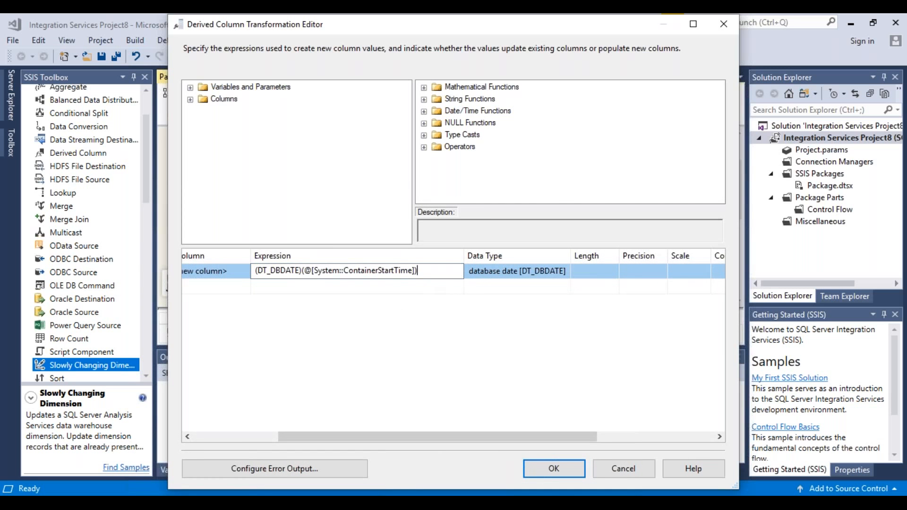
pyautogui.moveTo(418, 271); pyautogui.dragTo(256, 272)
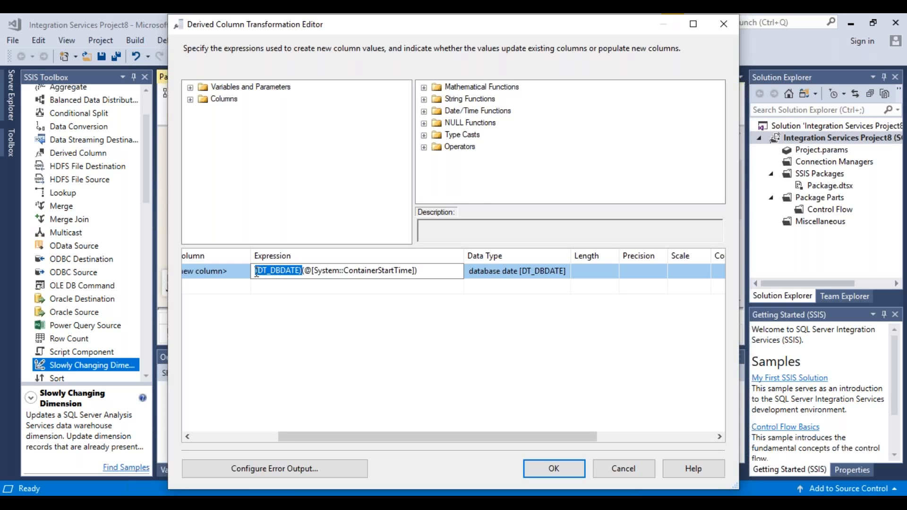
# Look up the DT_DBDATE type cast, check the EndDate column's data type and close the Derived Column editor without changes.
pyautogui.click(423, 134)
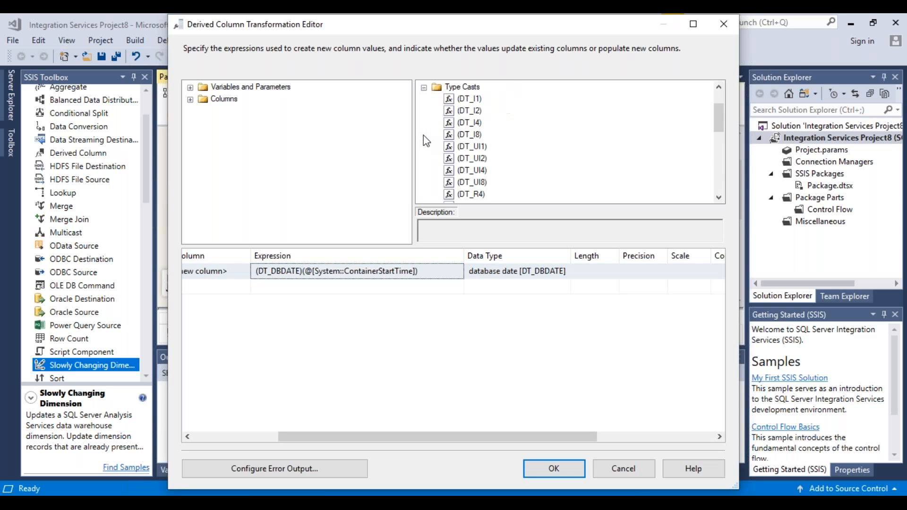
pyautogui.moveTo(720, 118); pyautogui.dragTo(722, 142)
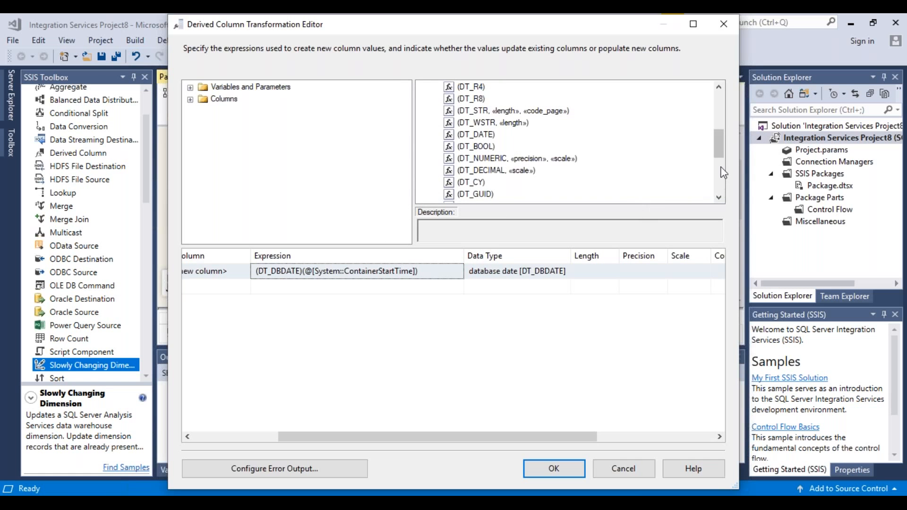
pyautogui.moveTo(721, 160); pyautogui.dragTo(722, 172)
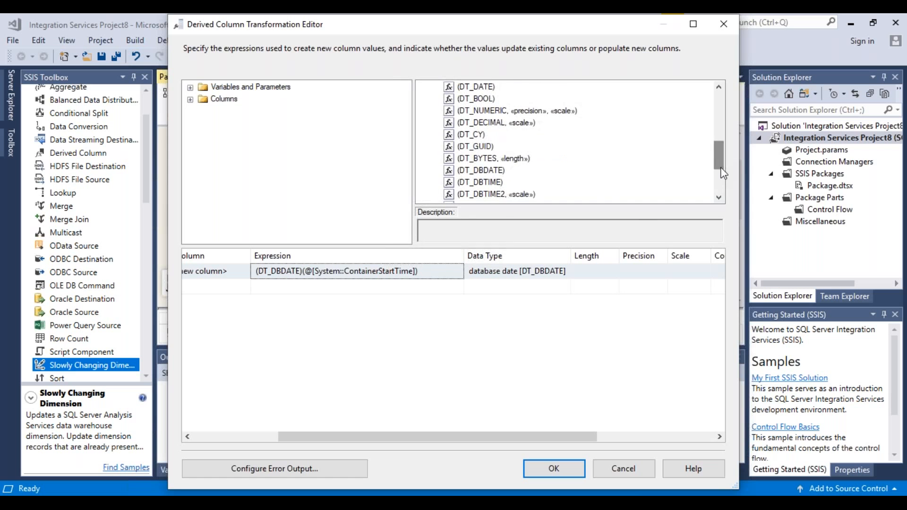
pyautogui.click(486, 173)
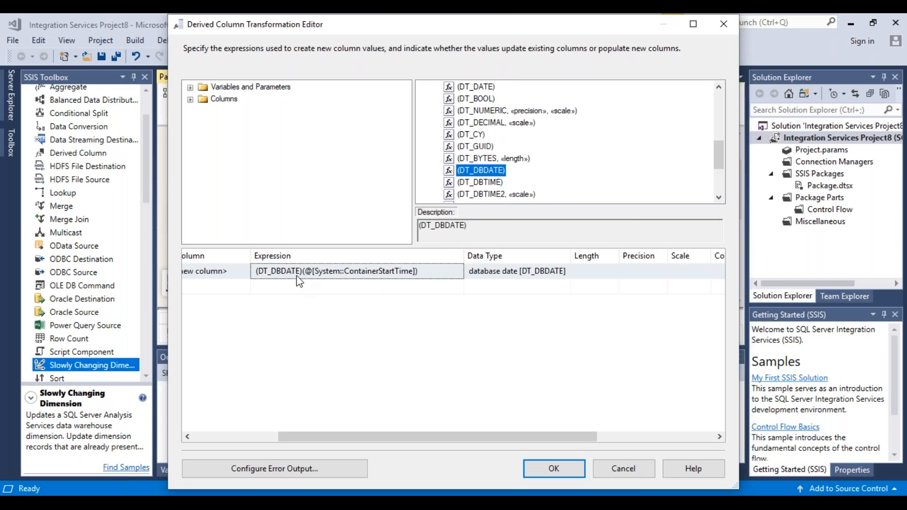
pyautogui.click(536, 274)
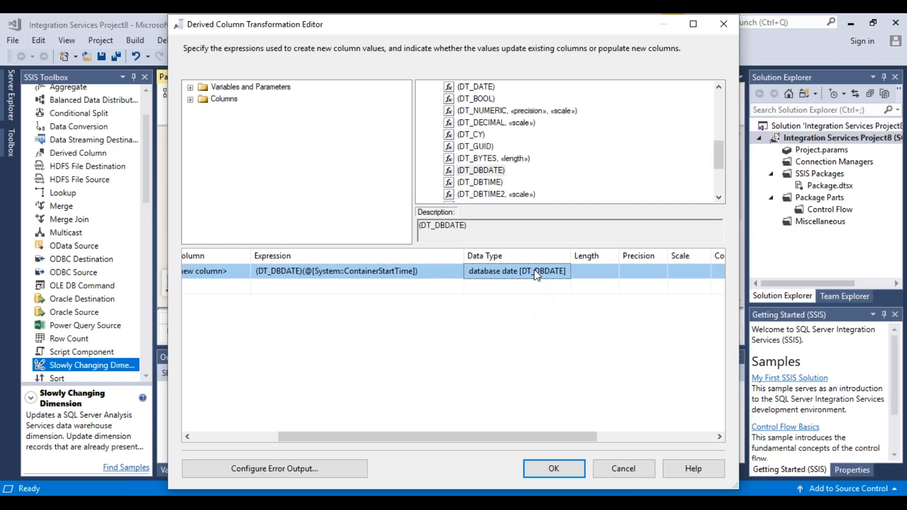
pyautogui.moveTo(506, 436); pyautogui.dragTo(350, 426)
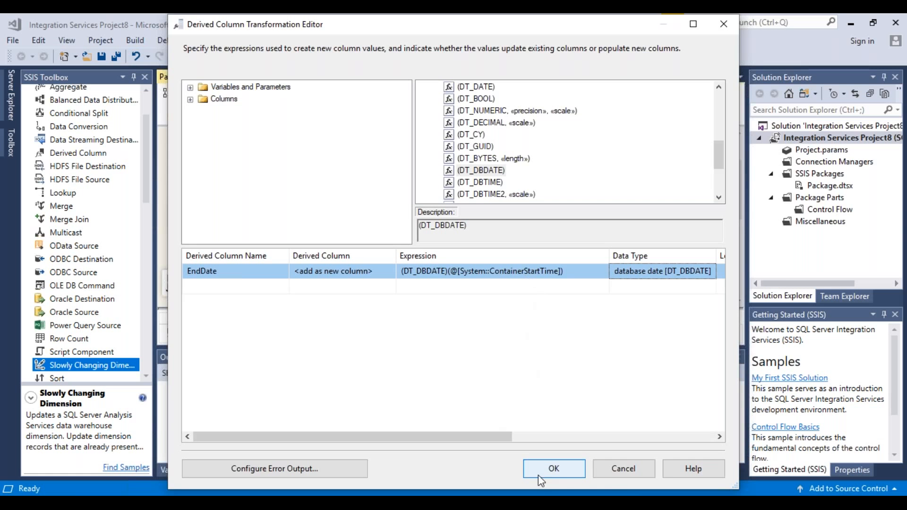
pyautogui.click(617, 476)
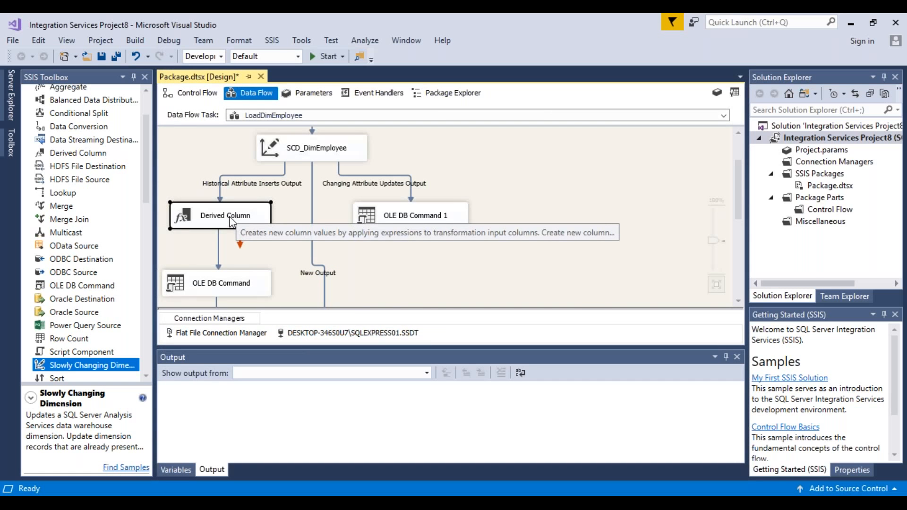
# Inspect the SqlCommand UPDATE statement of OLE DB Command on the historical attribute path and close its editor without changes.
pyautogui.doubleClick(213, 286)
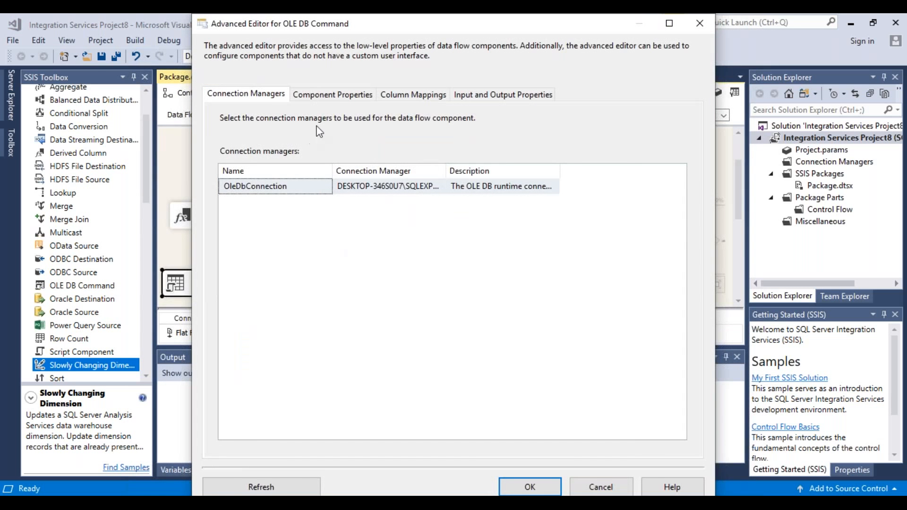
pyautogui.click(347, 97)
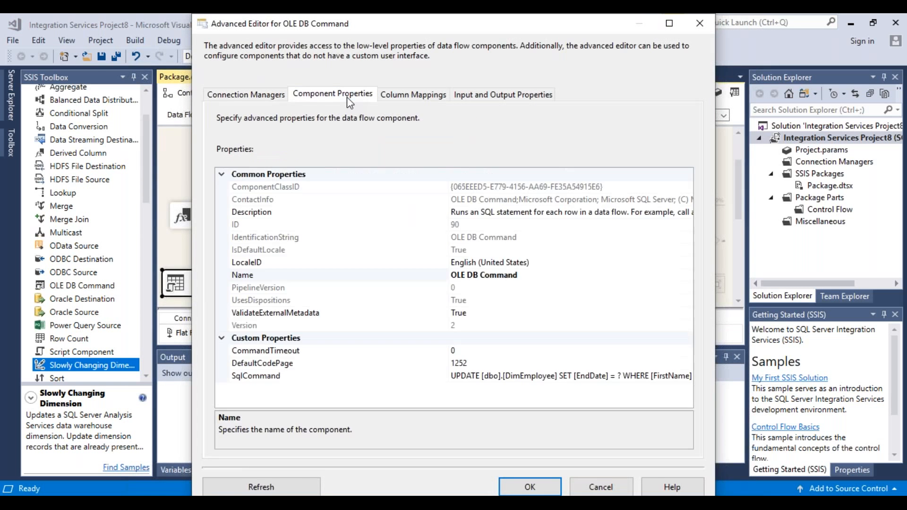
pyautogui.click(271, 381)
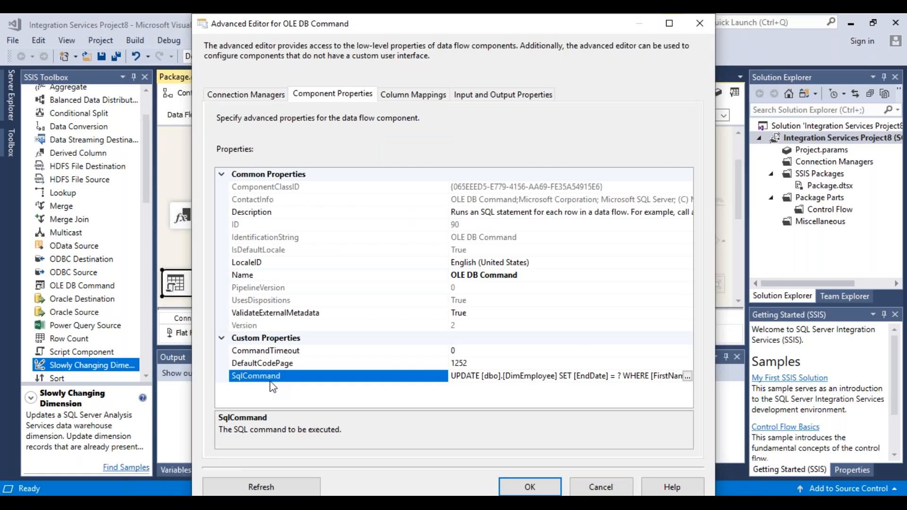
pyautogui.click(689, 379)
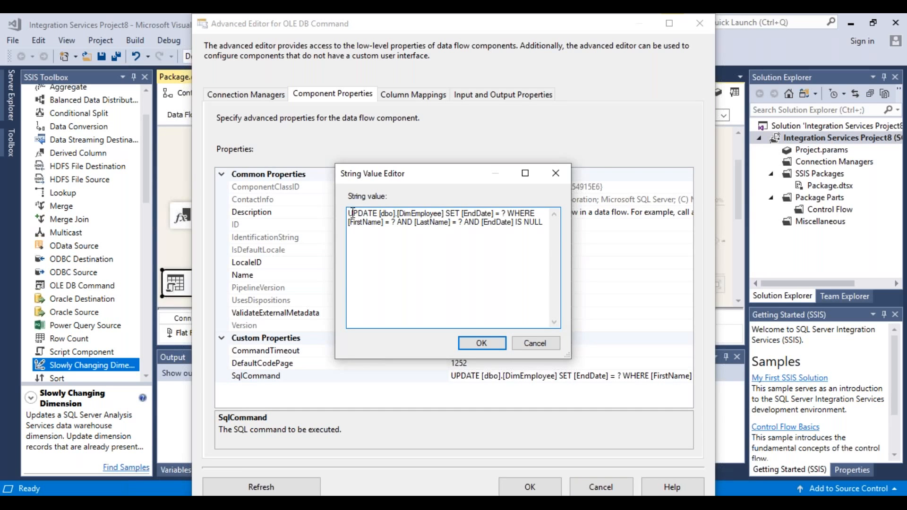
pyautogui.moveTo(349, 214); pyautogui.dragTo(509, 213)
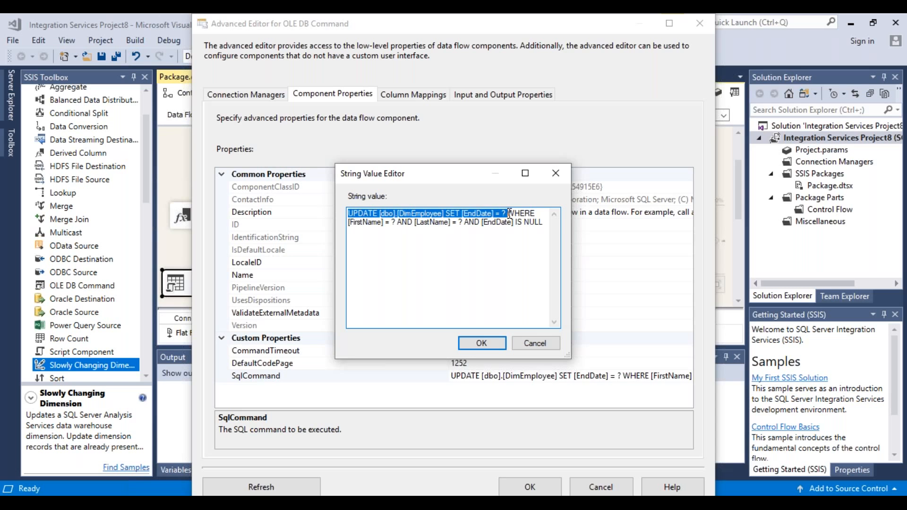
pyautogui.moveTo(508, 213); pyautogui.dragTo(552, 230)
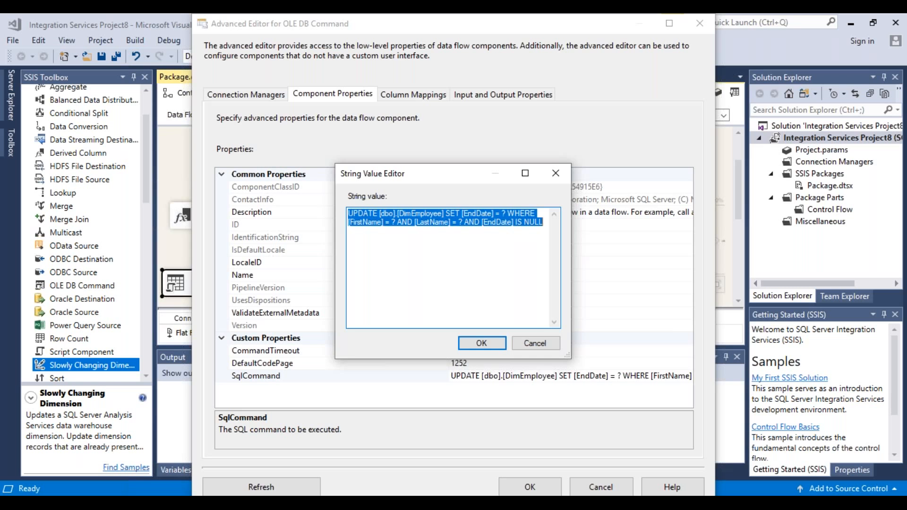
pyautogui.click(546, 344)
pyautogui.click(597, 487)
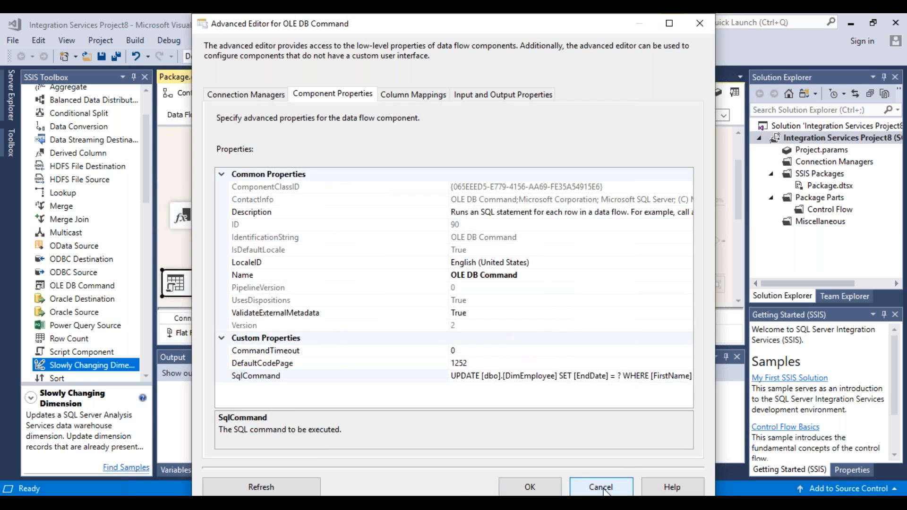
# Examine the Union All transformation's column mappings between its two inputs and the output, then close it without changes.
pyautogui.click(738, 303)
pyautogui.click(738, 303)
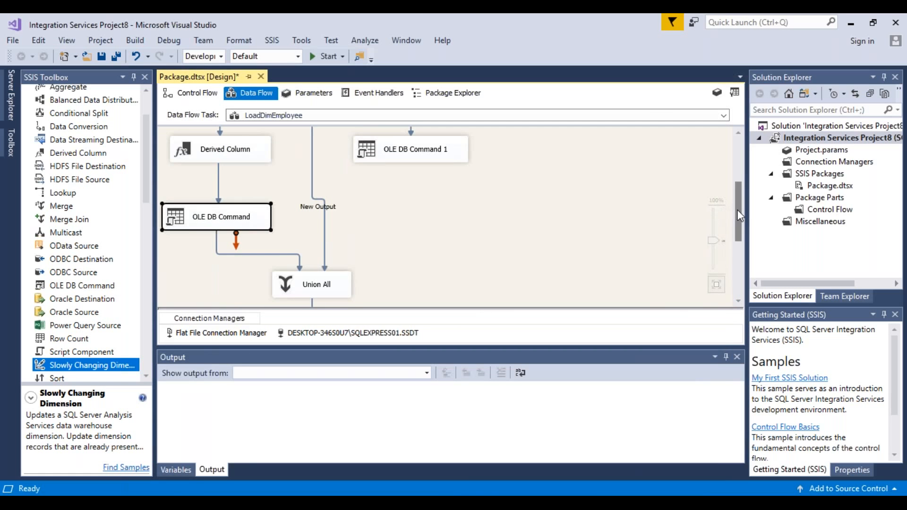
pyautogui.moveTo(735, 211)
pyautogui.mouseDown()
pyautogui.moveTo(736, 187)
pyautogui.moveTo(736, 235)
pyautogui.moveTo(736, 215)
pyautogui.mouseUp()
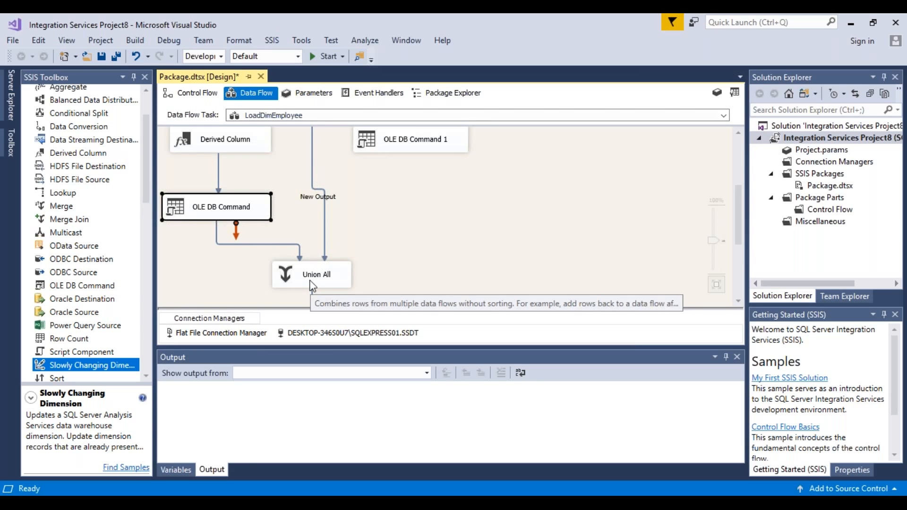
pyautogui.scroll(-3, 739, 303)
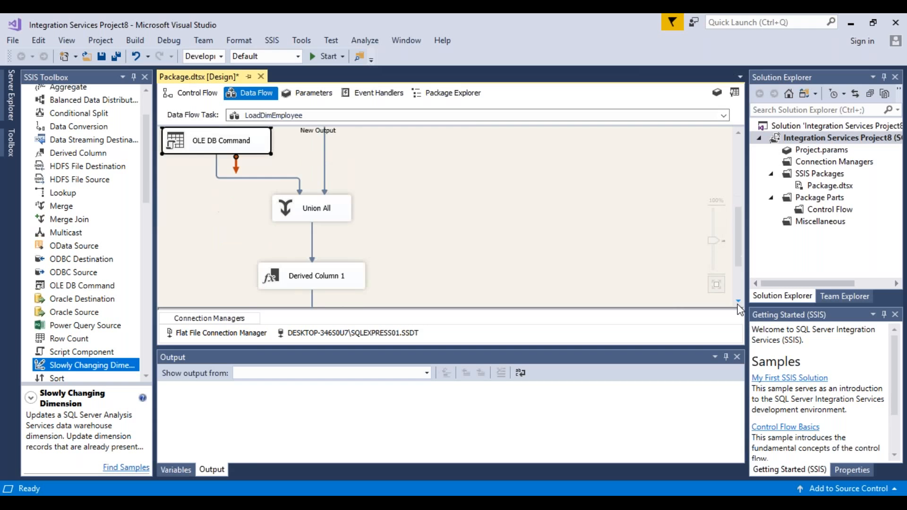
pyautogui.click(331, 184)
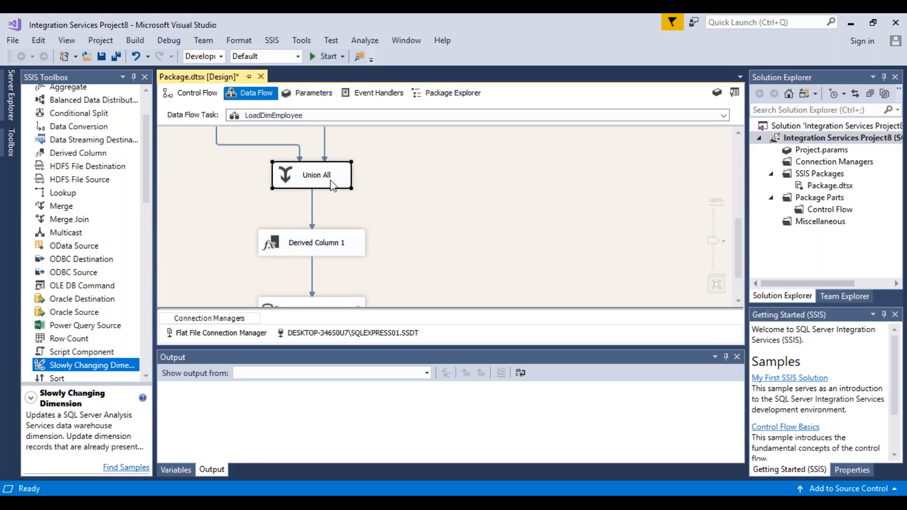
pyautogui.doubleClick(332, 185)
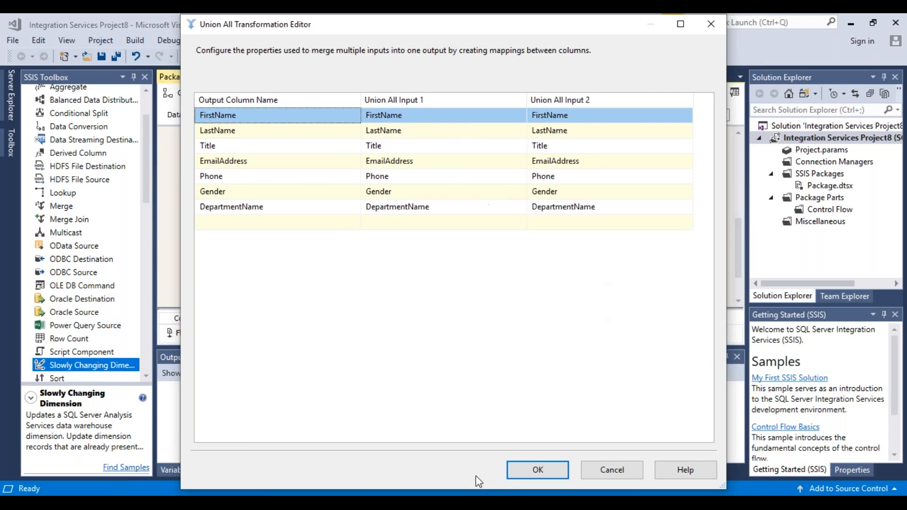
pyautogui.click(600, 474)
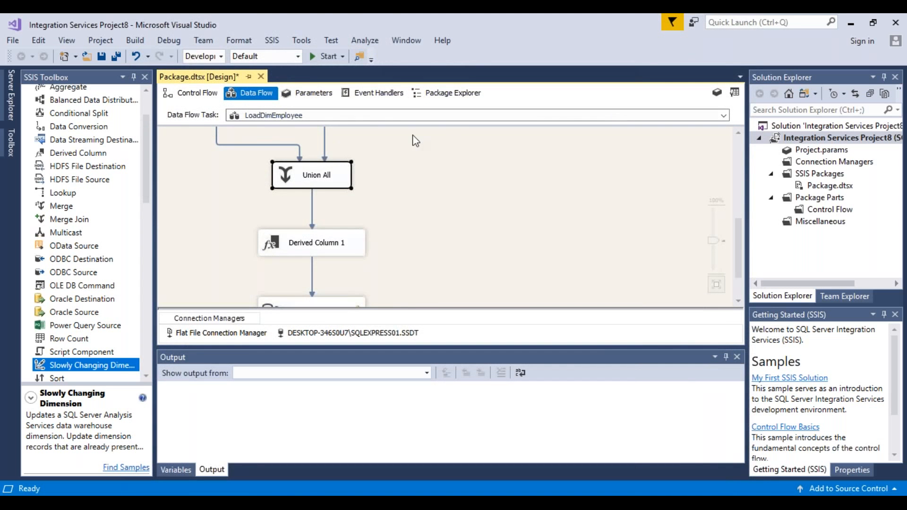
# Open Derived Column 1 below the Union All, examine the StartDate column's expression and data type, and cancel the editor.
pyautogui.doubleClick(320, 244)
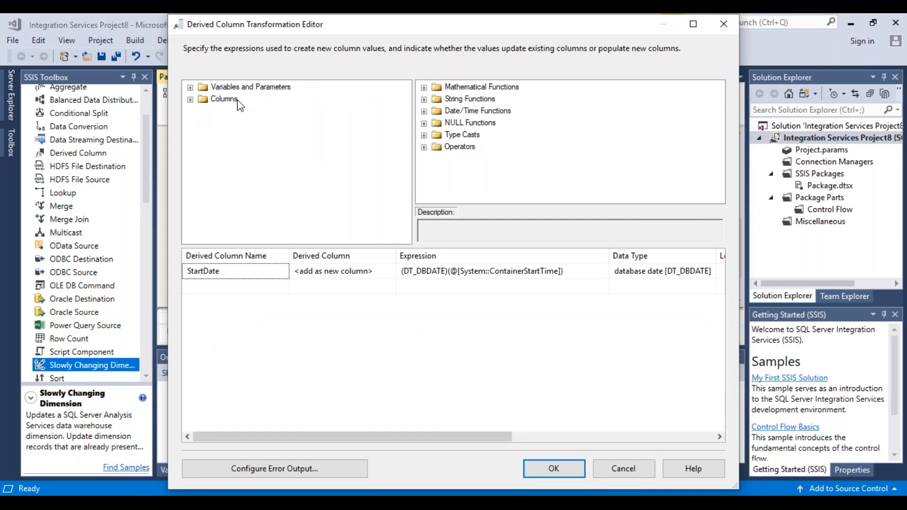
pyautogui.click(269, 277)
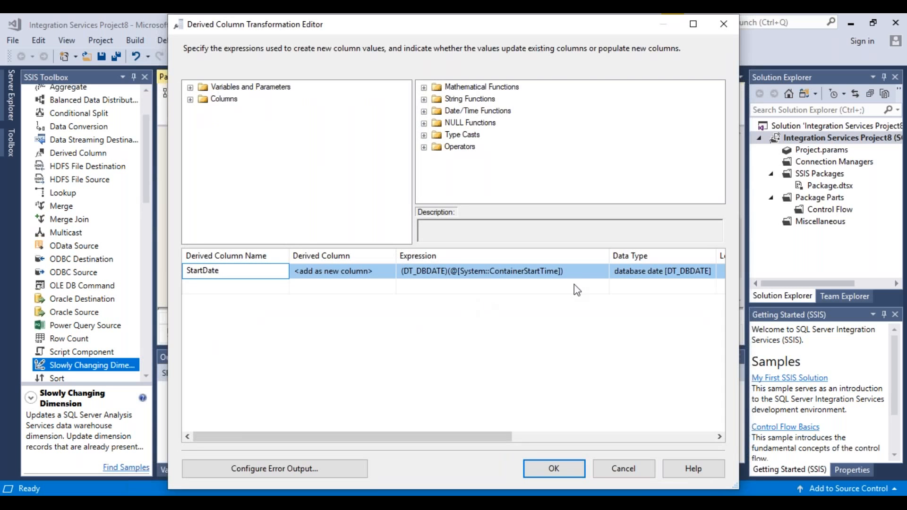
pyautogui.click(588, 273)
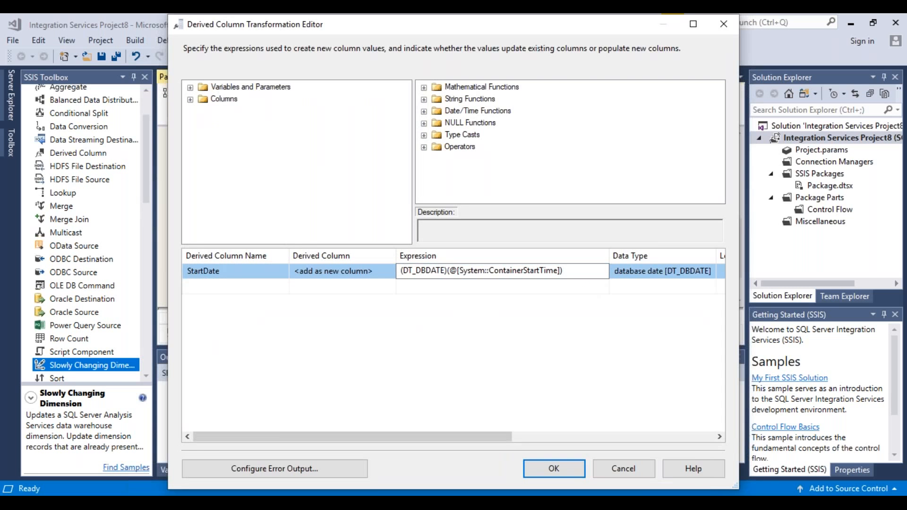
pyautogui.moveTo(585, 272); pyautogui.dragTo(398, 272)
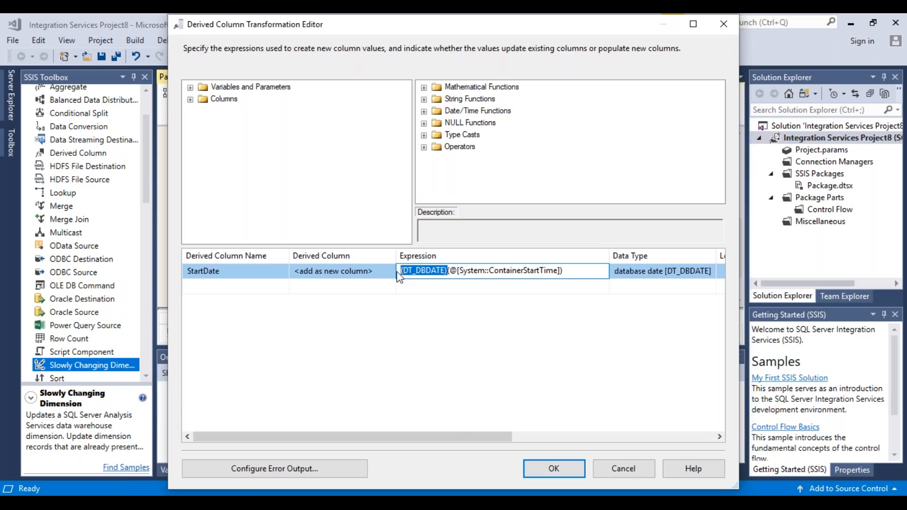
pyautogui.moveTo(462, 439); pyautogui.dragTo(492, 485)
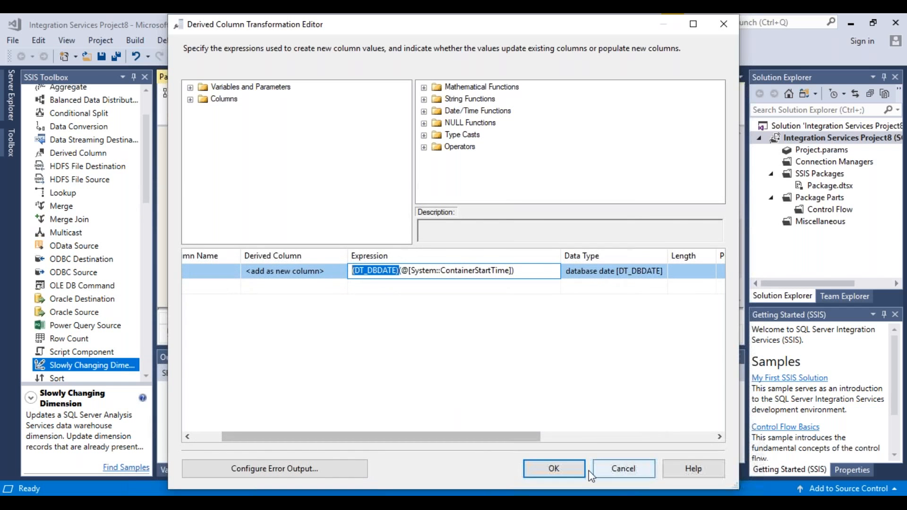
pyautogui.click(640, 475)
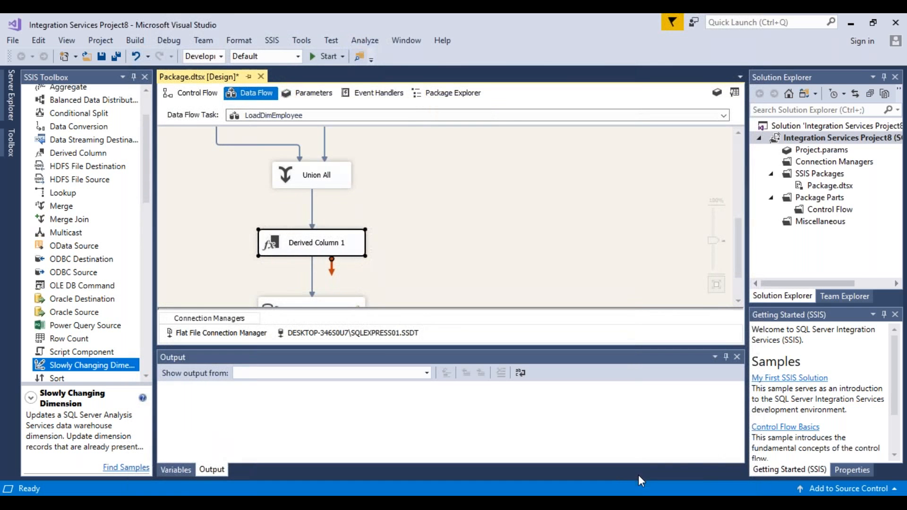
# Open Insert Destination and examine its target table and the mappings between the input and destination columns.
pyautogui.click(738, 302)
pyautogui.click(738, 301)
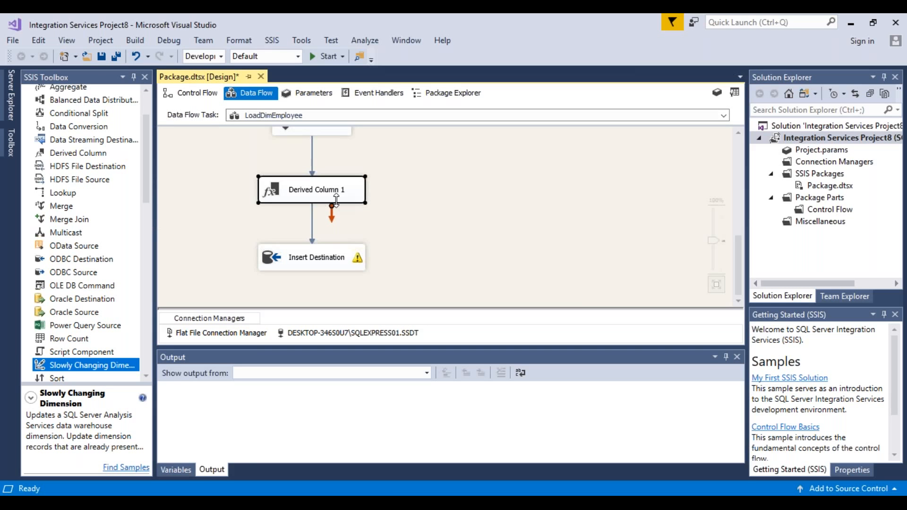
pyautogui.doubleClick(321, 258)
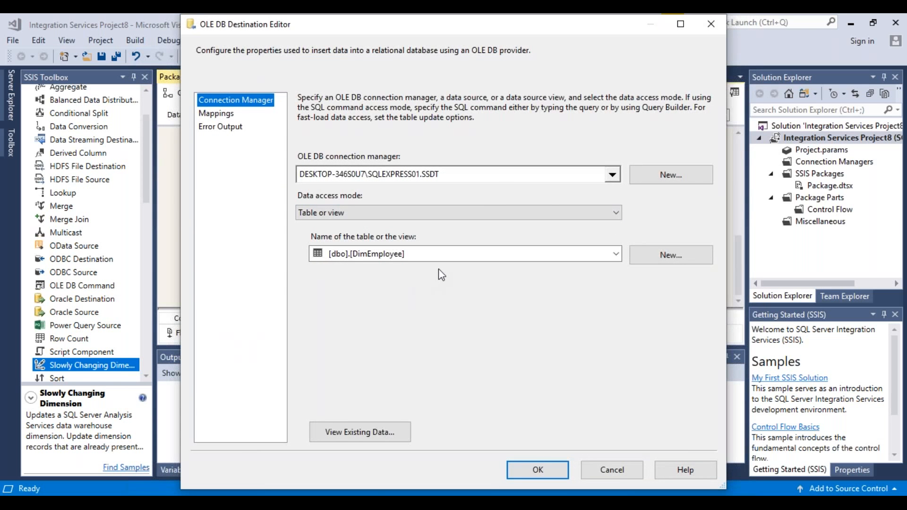
pyautogui.click(217, 118)
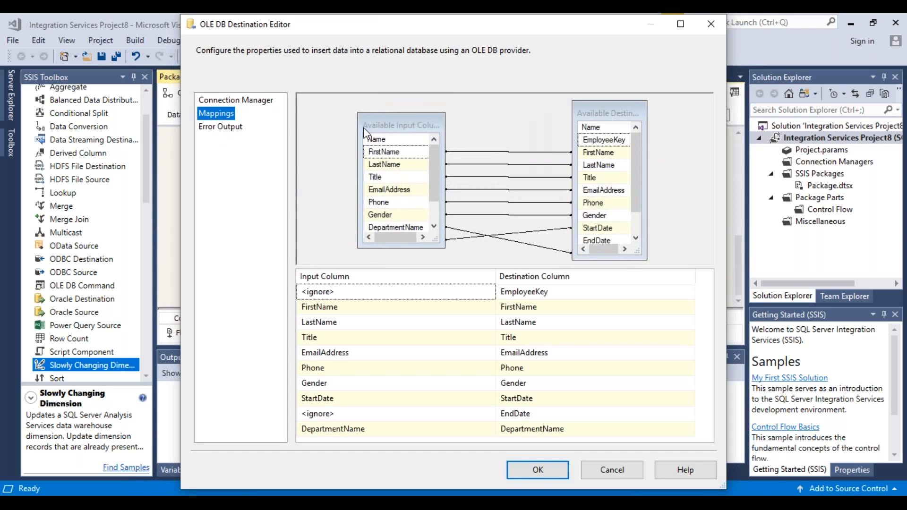
pyautogui.click(433, 226)
pyautogui.click(434, 226)
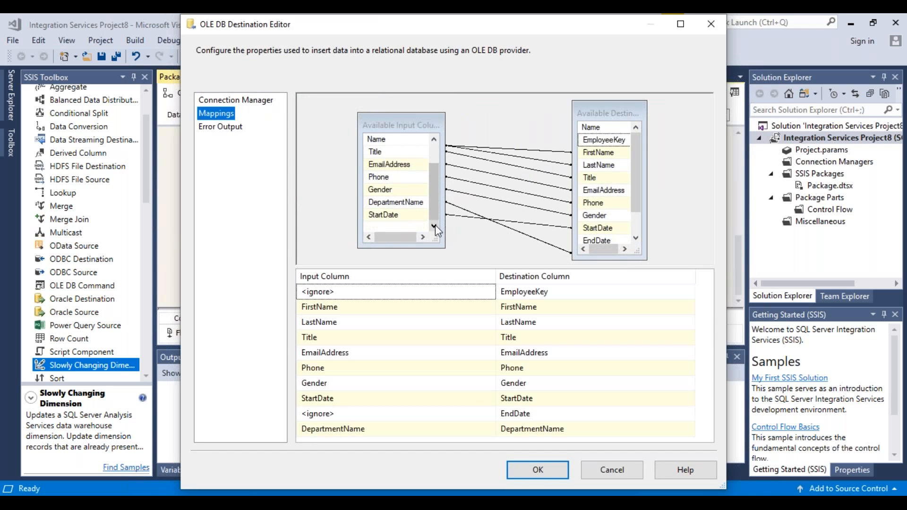
pyautogui.click(636, 238)
pyautogui.click(636, 238)
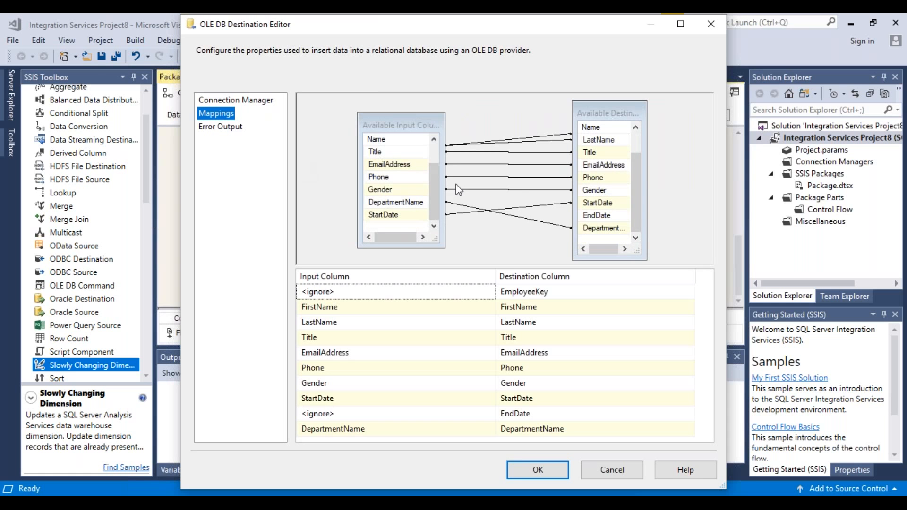
# Check the destination's error output and the mapping of its EndDate column, then close the editor without changes.
pyautogui.moveTo(436, 183); pyautogui.dragTo(438, 138)
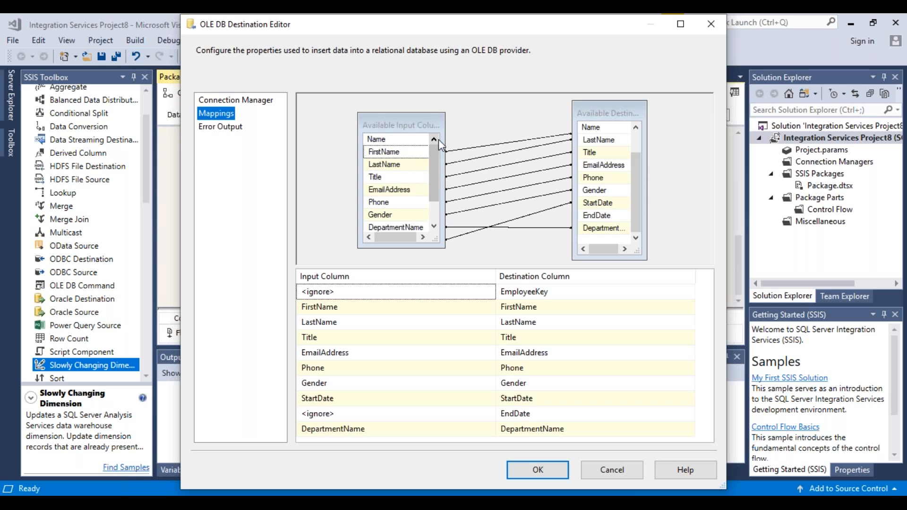
pyautogui.moveTo(439, 157); pyautogui.dragTo(442, 211)
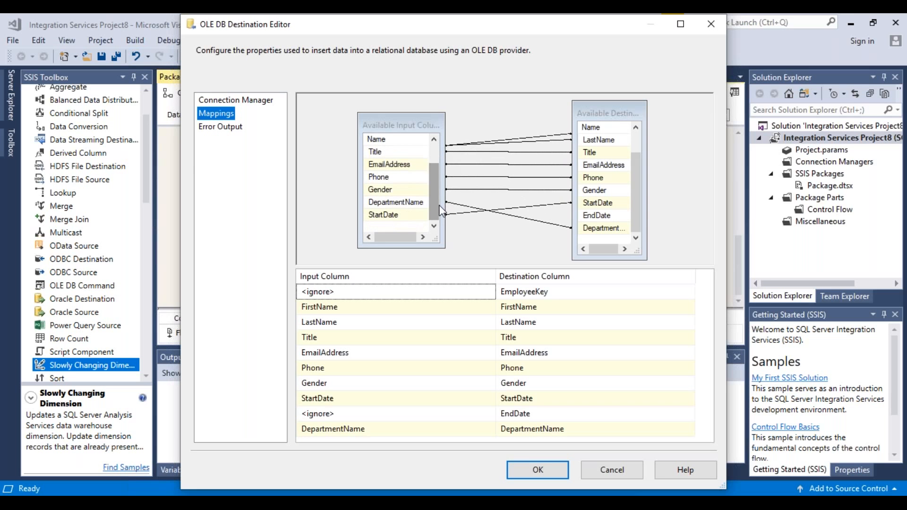
pyautogui.click(224, 132)
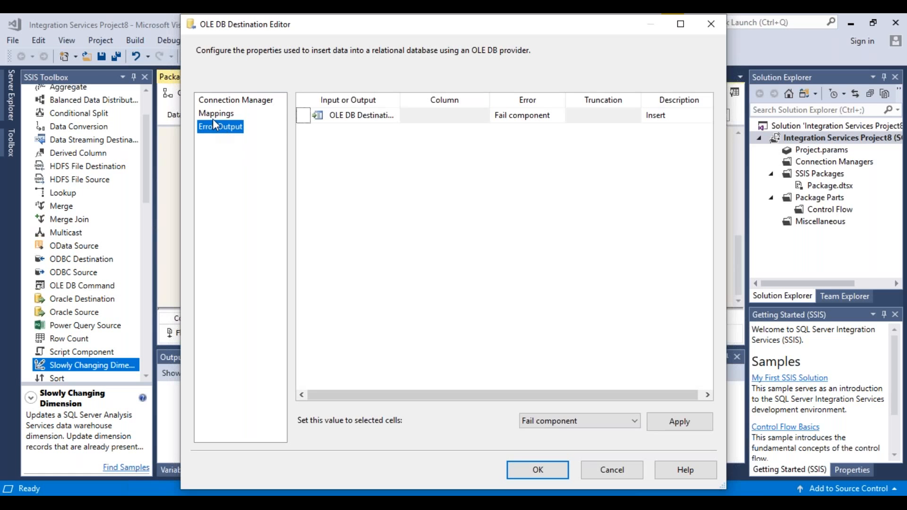
pyautogui.click(213, 113)
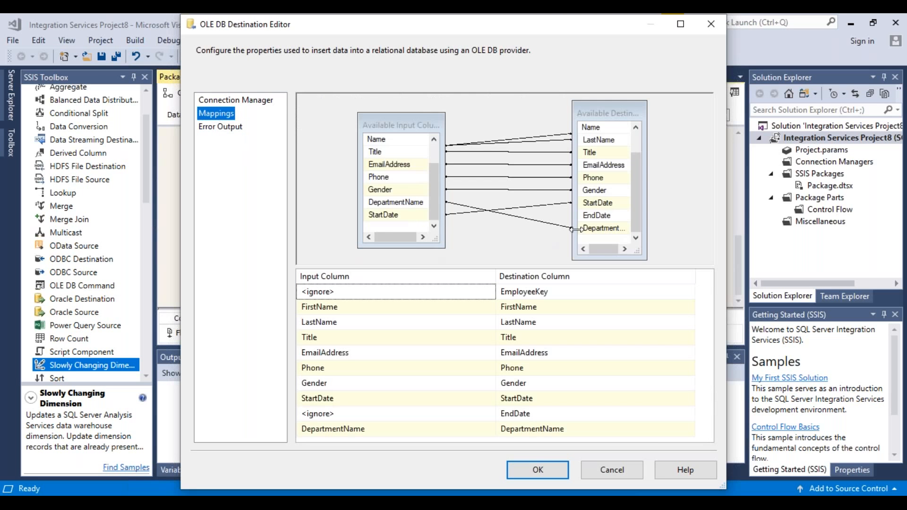
pyautogui.click(597, 215)
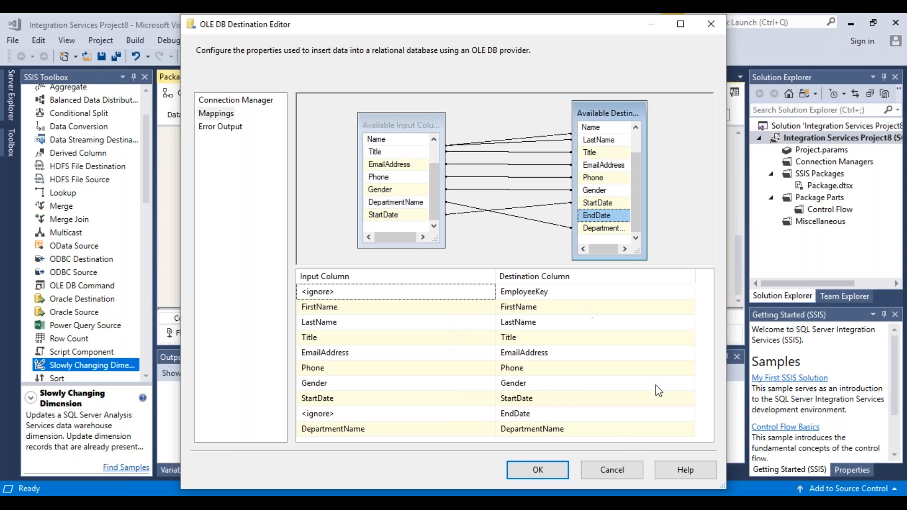
pyautogui.click(612, 472)
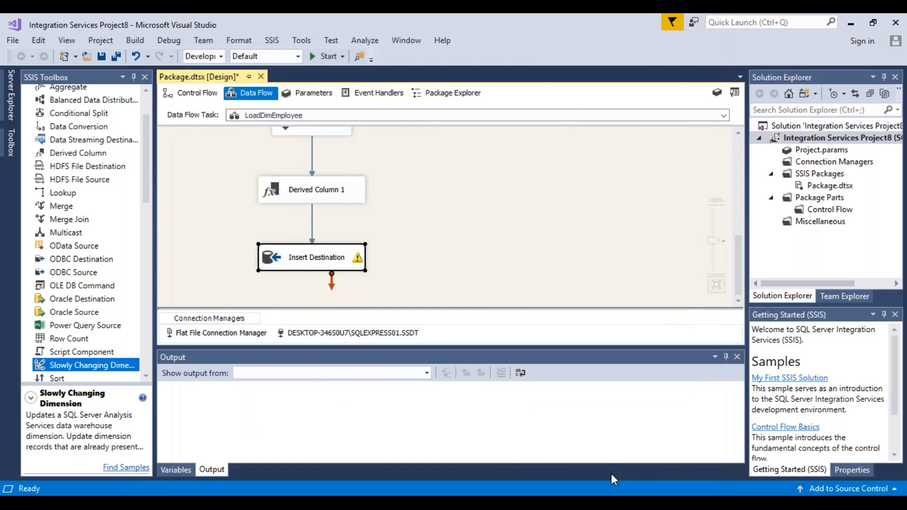
# Check the Insert Destination warning, look up the Gender column's data type under dbo.DimEmployee in SQL Server Management Studio, and return to Visual Studio.
pyautogui.moveTo(358, 259)
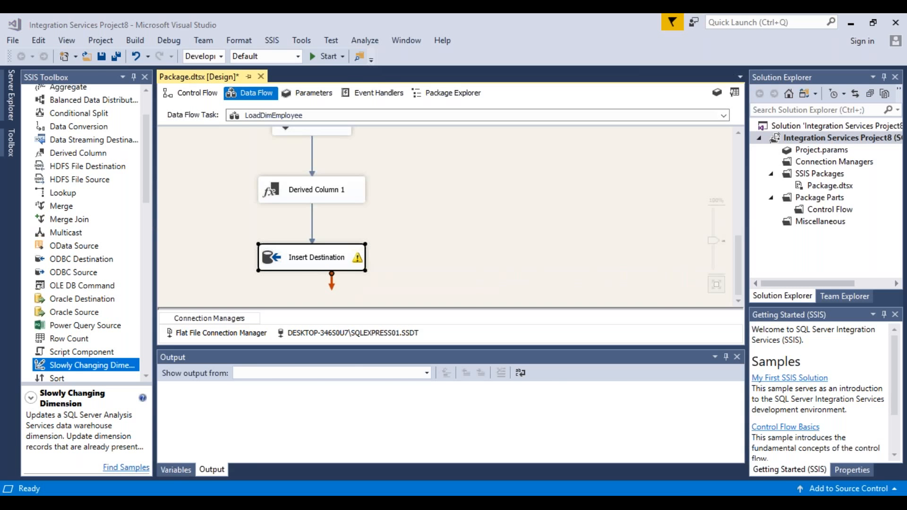
pyautogui.hotkey('alt', 'Tab')
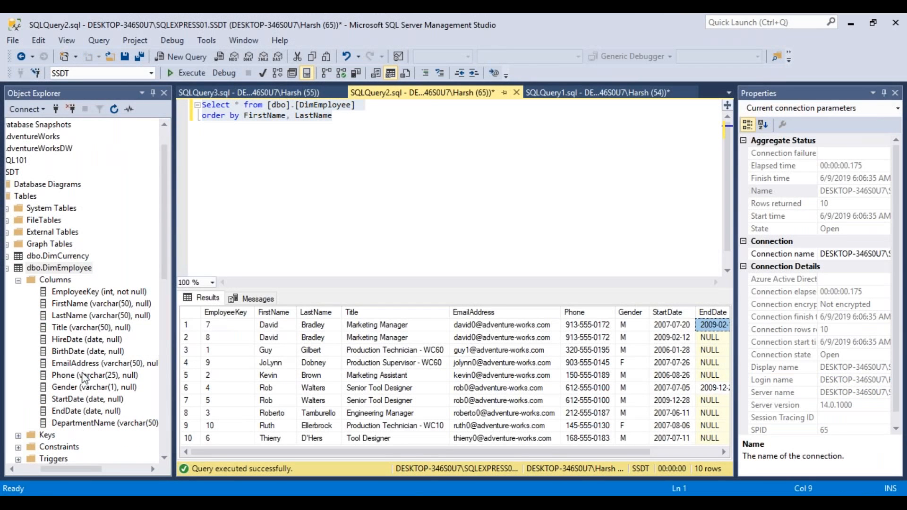
pyautogui.click(103, 389)
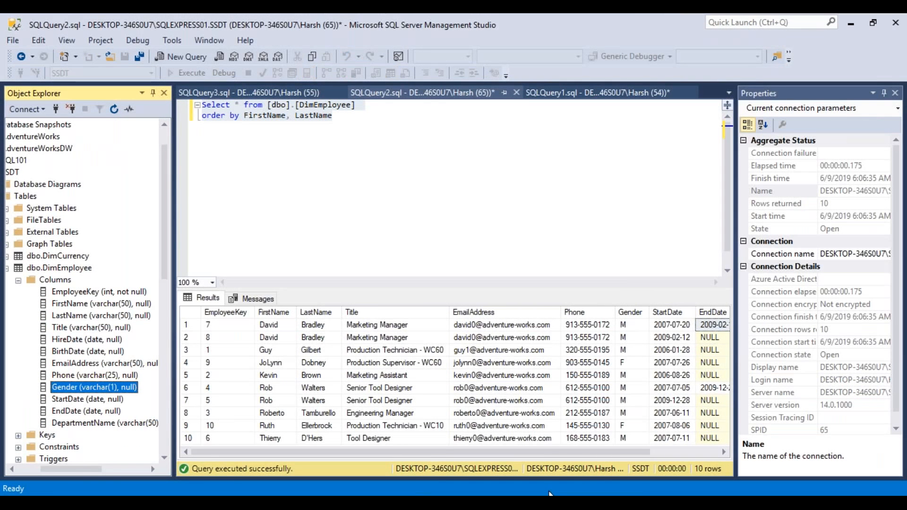
pyautogui.moveTo(537, 503)
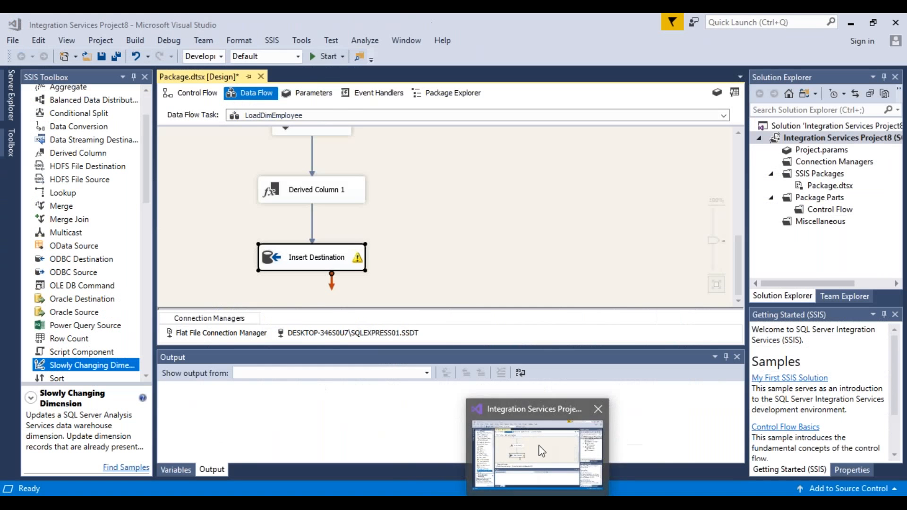
pyautogui.click(542, 452)
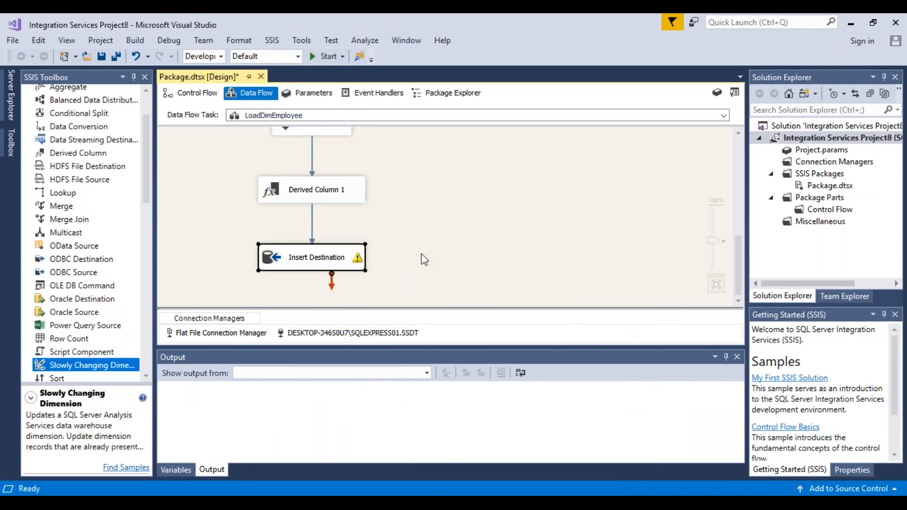
# Save the package and start its execution.
pyautogui.moveTo(740, 262); pyautogui.dragTo(752, 156)
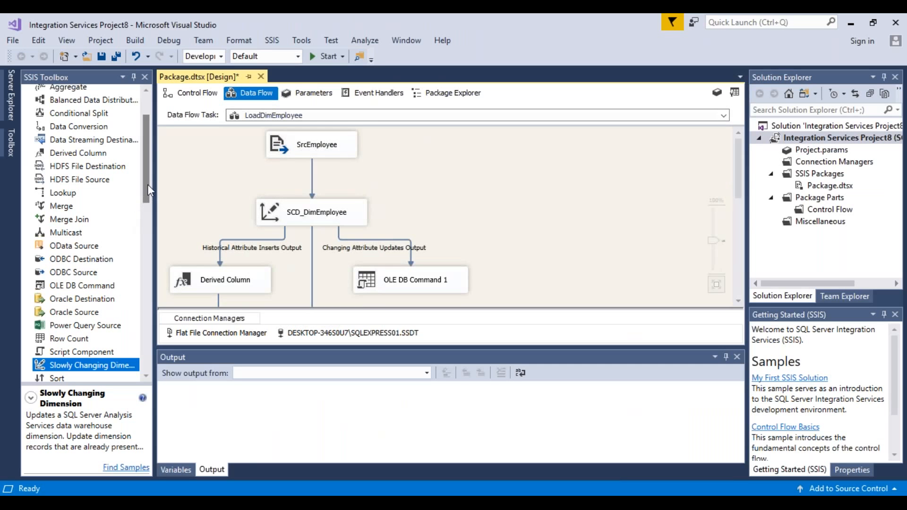
pyautogui.click(88, 132)
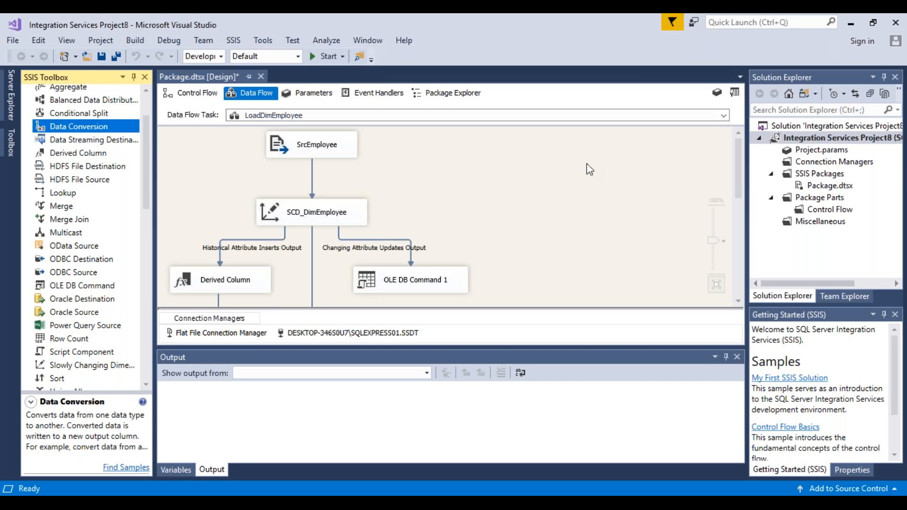
pyautogui.moveTo(742, 180)
pyautogui.mouseDown()
pyautogui.moveTo(741, 283)
pyautogui.moveTo(742, 175)
pyautogui.mouseUp()
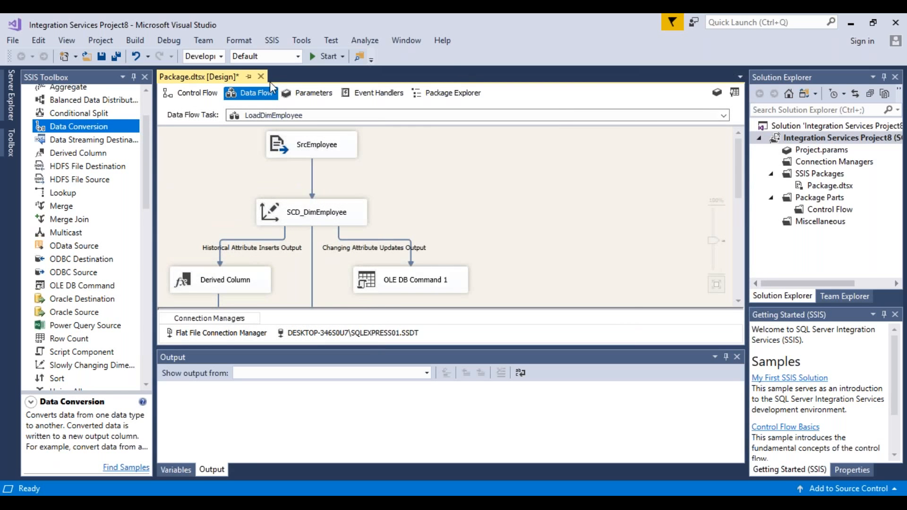
pyautogui.click(103, 57)
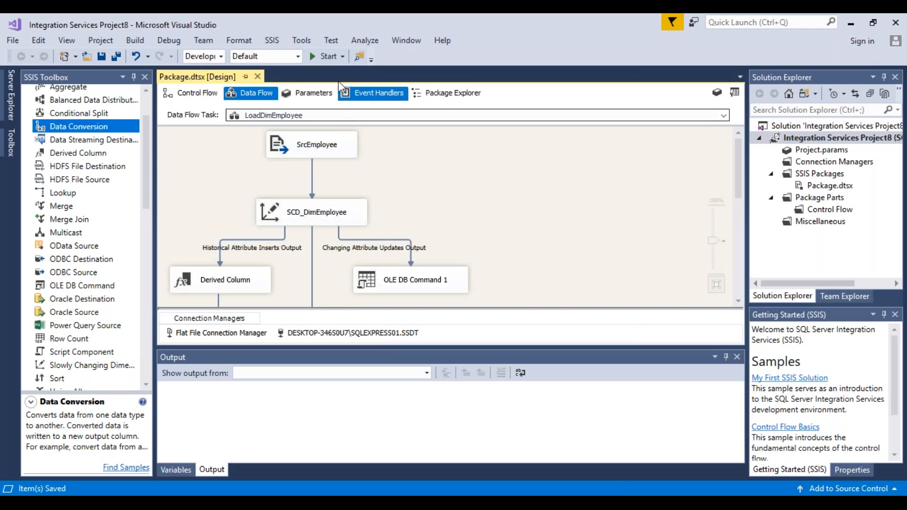
pyautogui.click(331, 57)
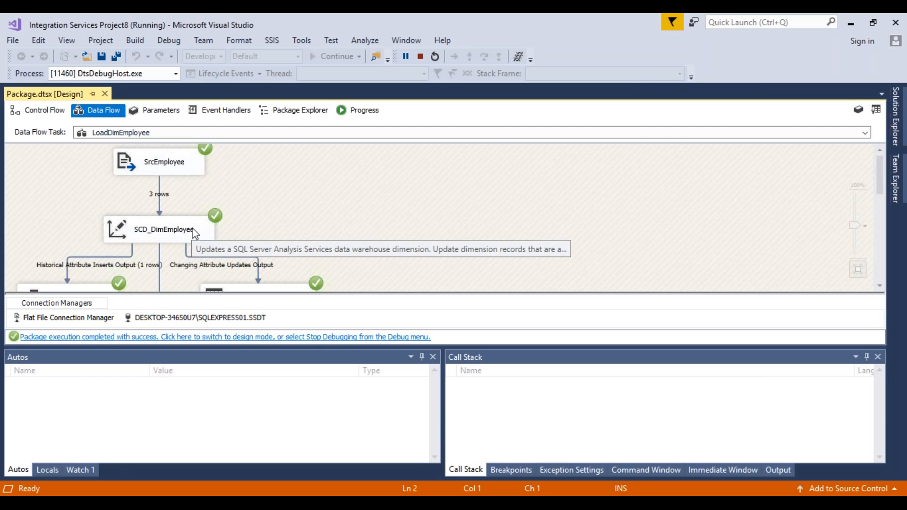
# Examine the row counts from SCD_DimEmployee through both output branches down to Insert Destination, then stop debugging and return to design mode.
pyautogui.click(880, 285)
pyautogui.click(881, 286)
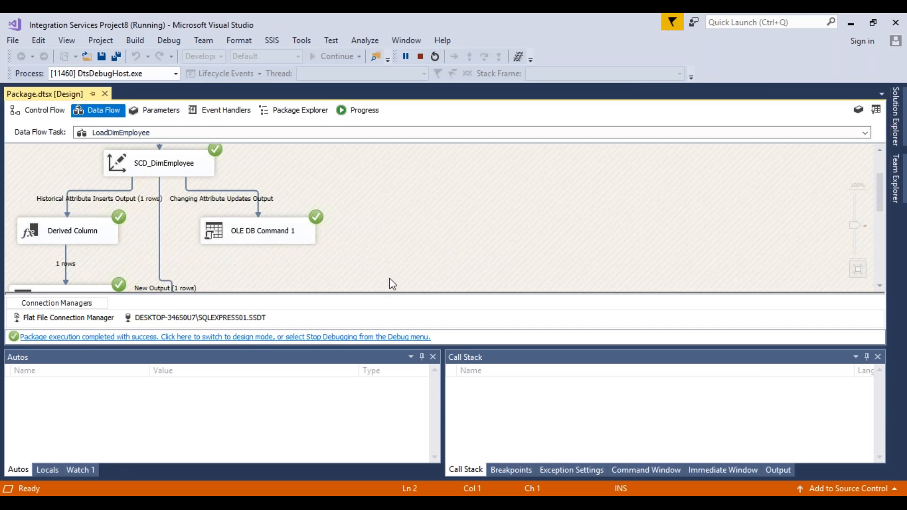
pyautogui.click(879, 285)
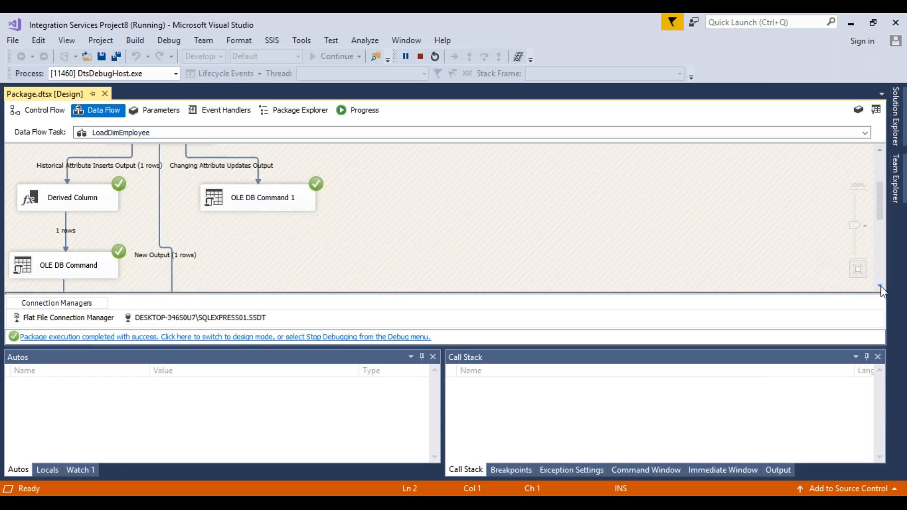
pyautogui.click(881, 286)
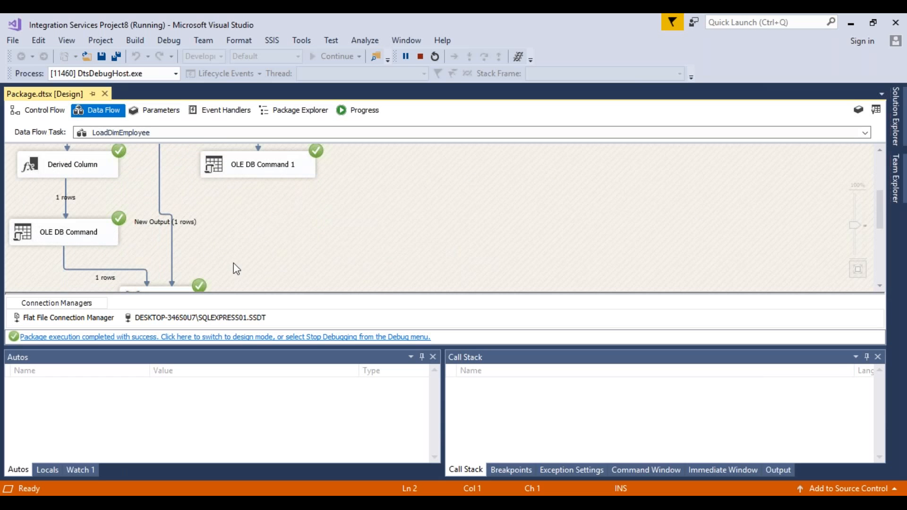
pyautogui.click(881, 286)
pyautogui.click(881, 287)
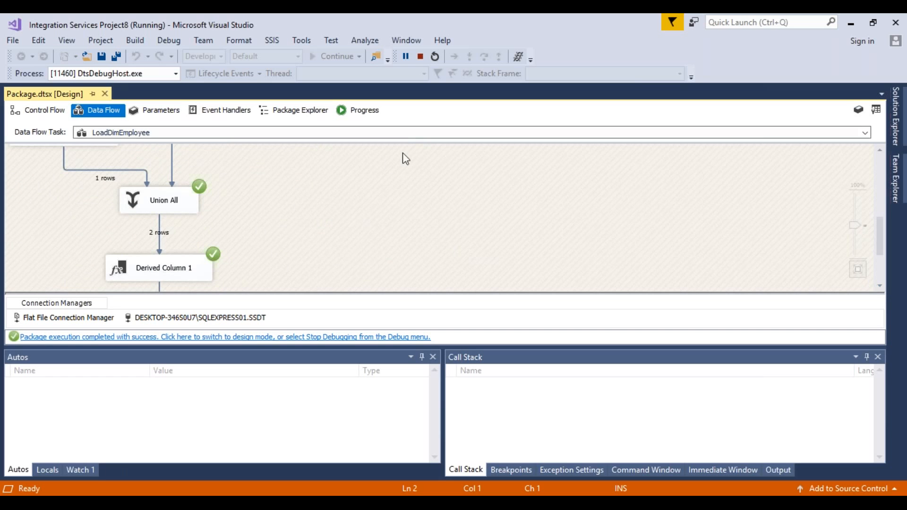
pyautogui.click(881, 286)
pyautogui.click(881, 286)
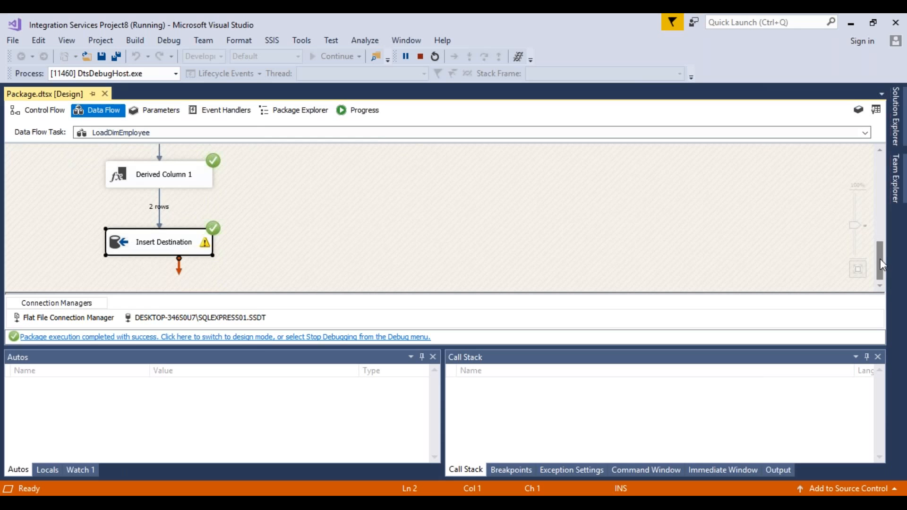
pyautogui.moveTo(880, 258); pyautogui.dragTo(876, 183)
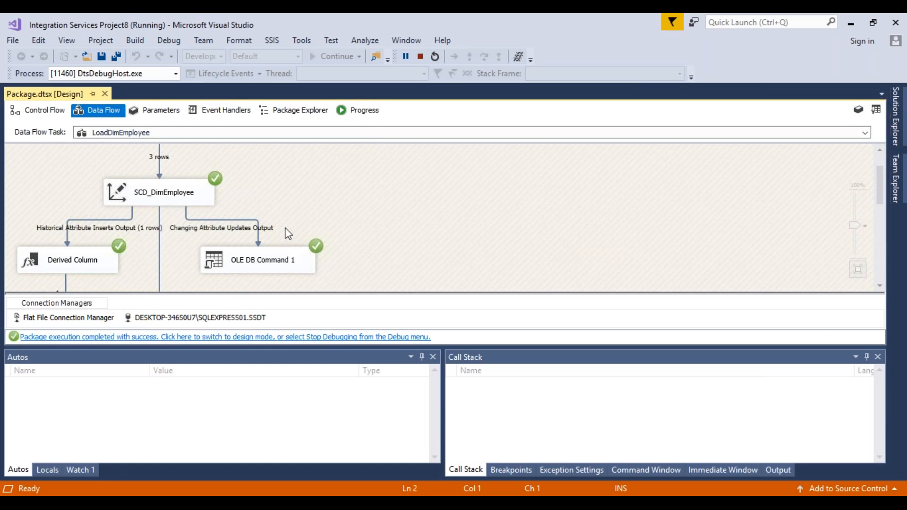
pyautogui.click(286, 337)
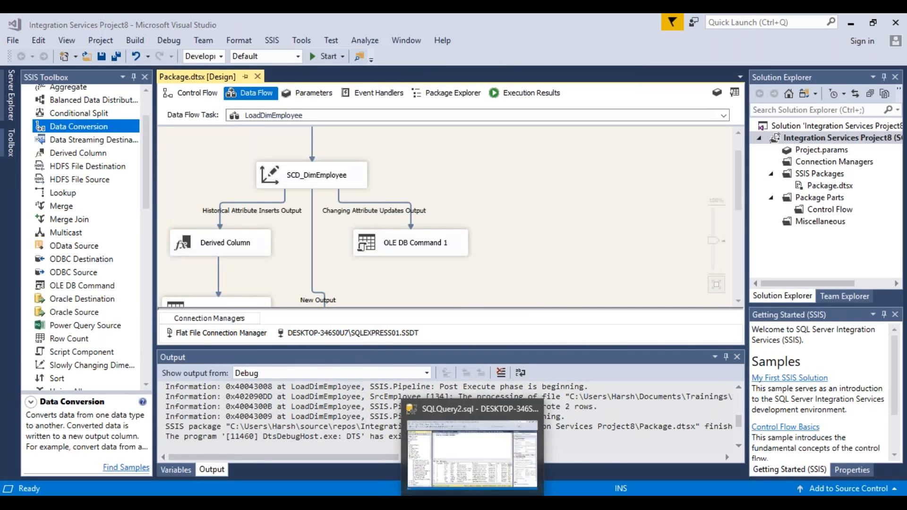
# Switch to SQL Server Management Studio and rerun the DimEmployee query ordered by FirstName and LastName.
pyautogui.click(473, 449)
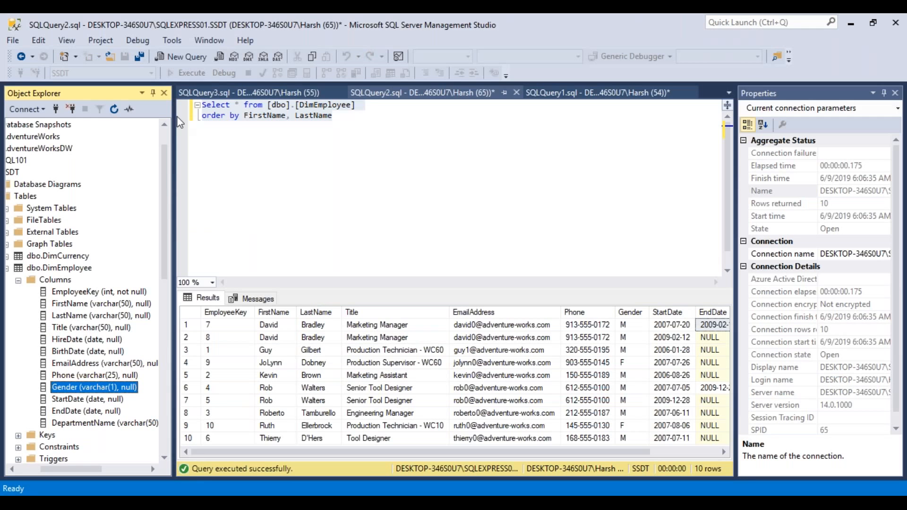
pyautogui.click(335, 118)
pyautogui.moveTo(335, 118); pyautogui.dragTo(181, 100)
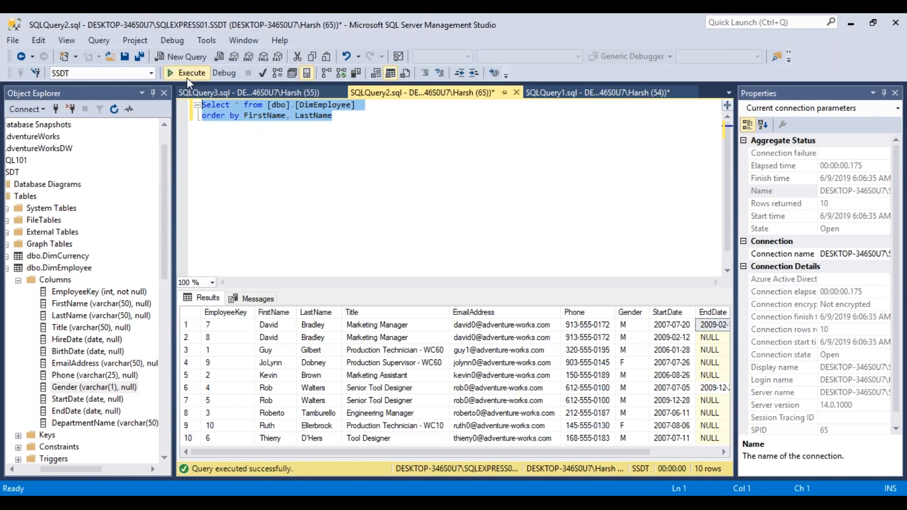
pyautogui.click(189, 71)
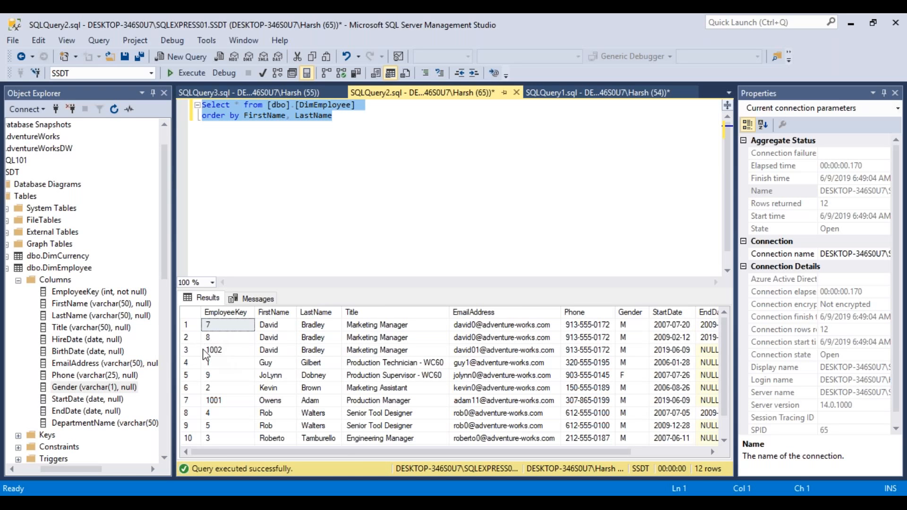
# Compare the EndDate in the second result row with the StartDate and EndDate in the third row.
pyautogui.click(185, 350)
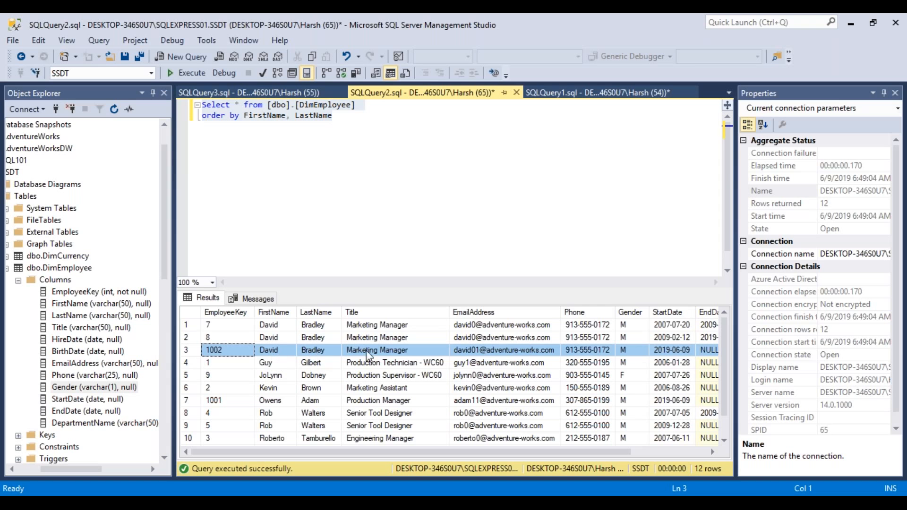
pyautogui.click(485, 354)
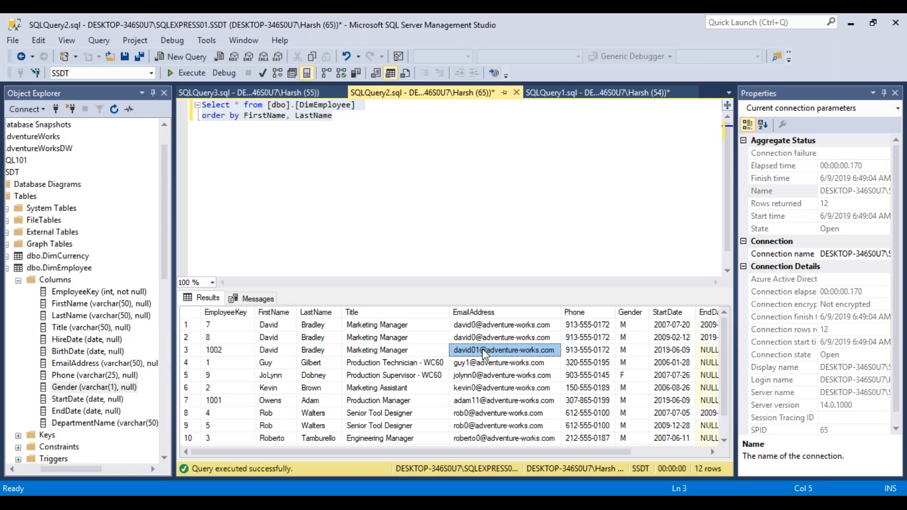
pyautogui.moveTo(449, 455); pyautogui.dragTo(540, 464)
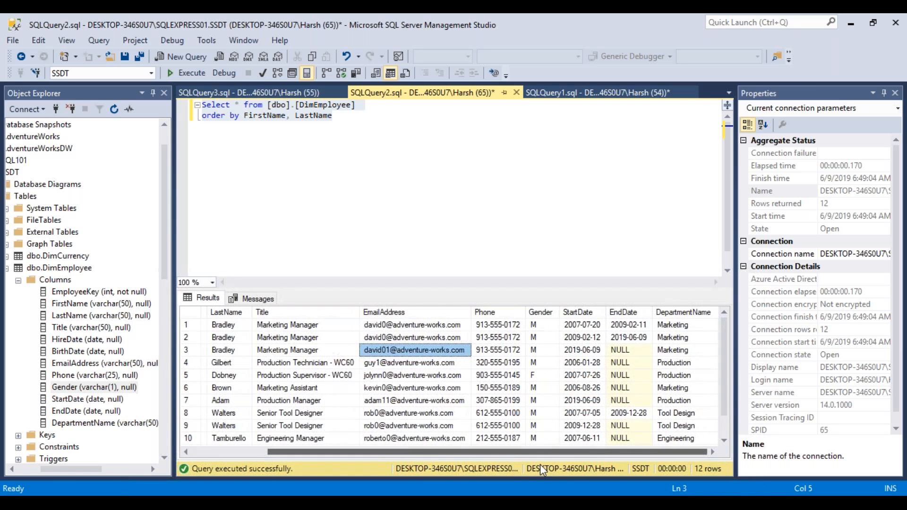
pyautogui.click(643, 338)
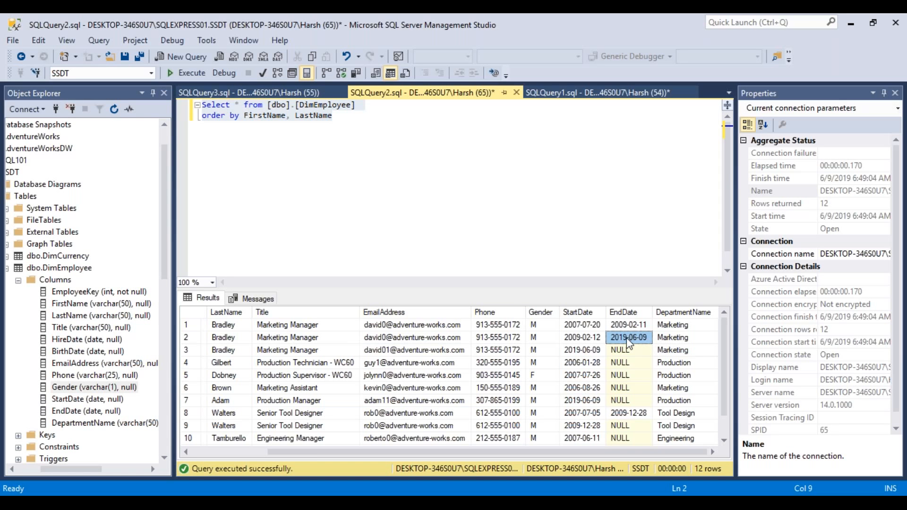
pyautogui.click(593, 352)
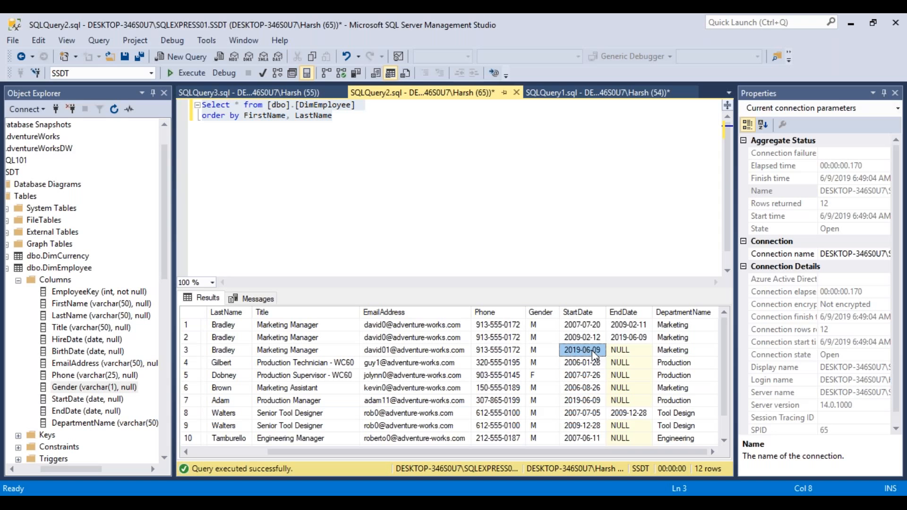
pyautogui.click(649, 353)
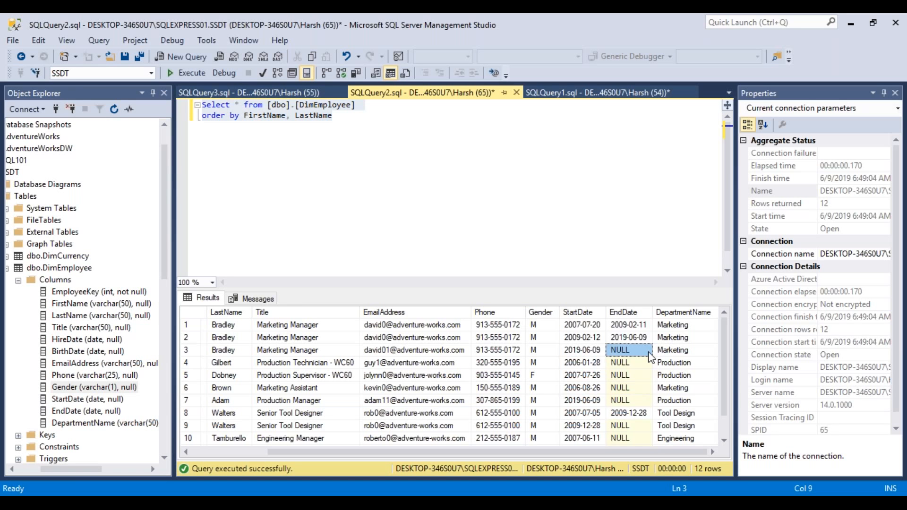
pyautogui.click(645, 338)
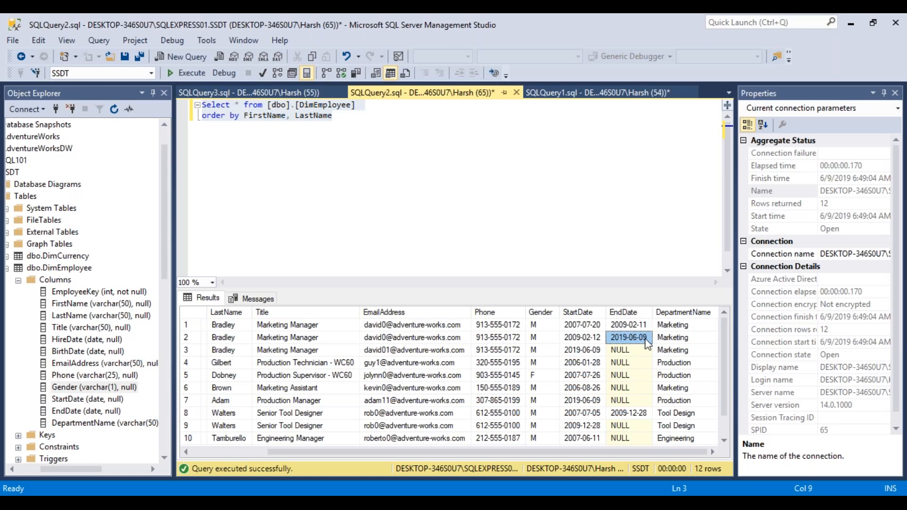
pyautogui.click(596, 354)
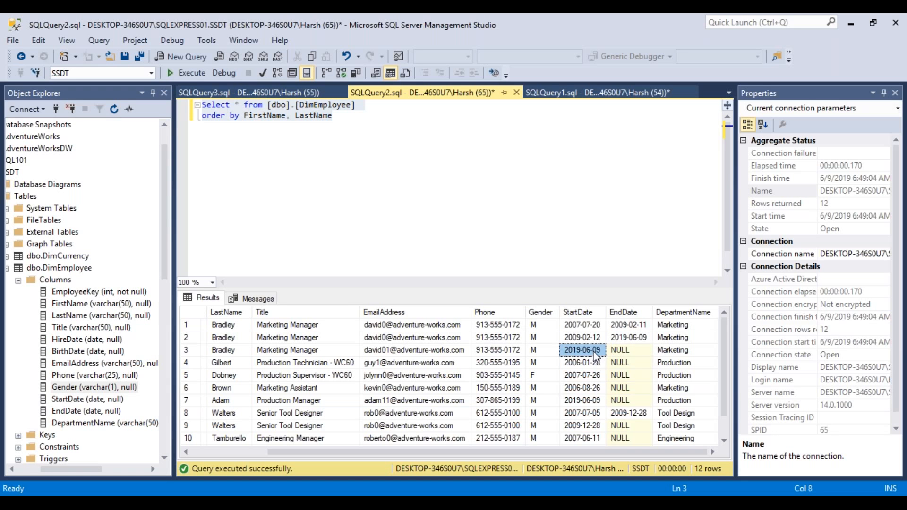
pyautogui.click(638, 354)
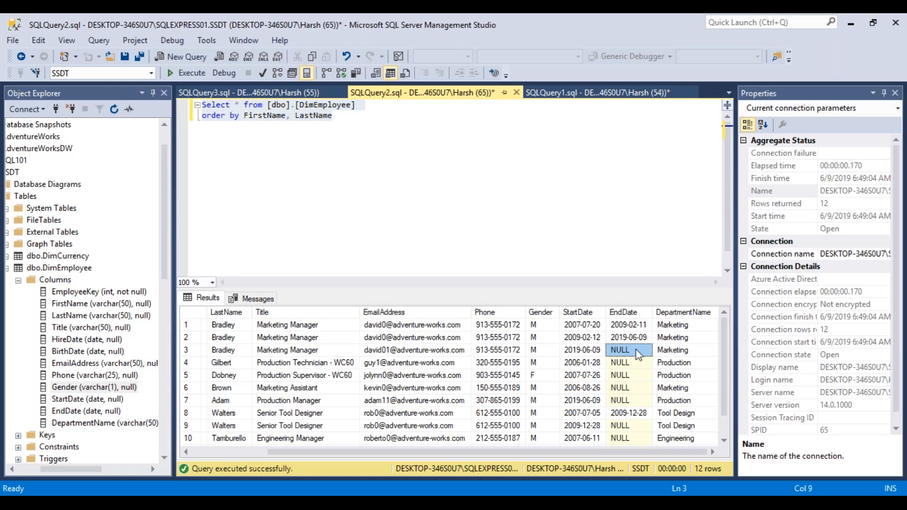
# Compare the EmailAddress values in the second and third result rows and relate the change to the third row's StartDate.
pyautogui.click(456, 354)
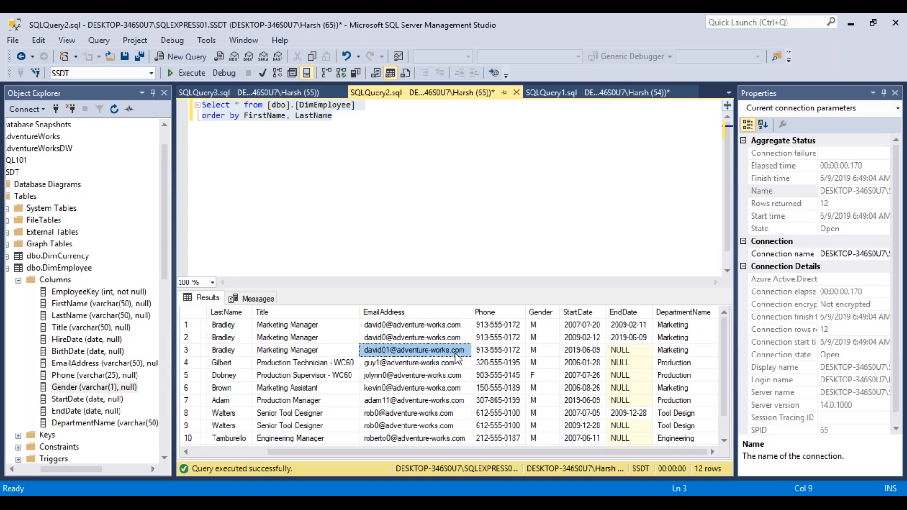
pyautogui.click(449, 338)
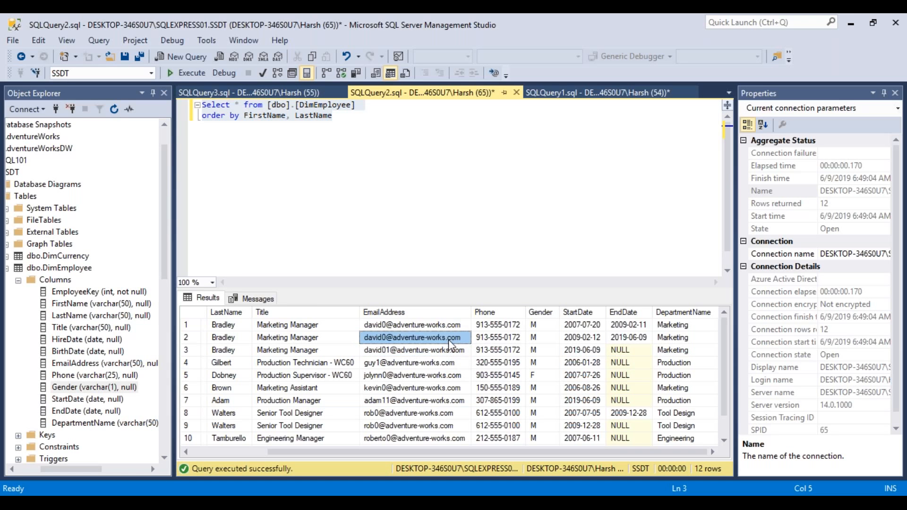
pyautogui.click(445, 353)
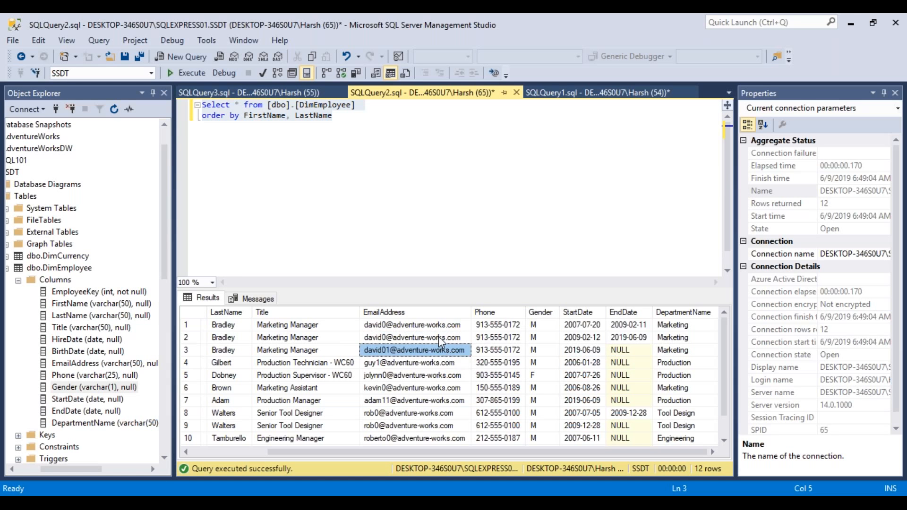
pyautogui.click(439, 336)
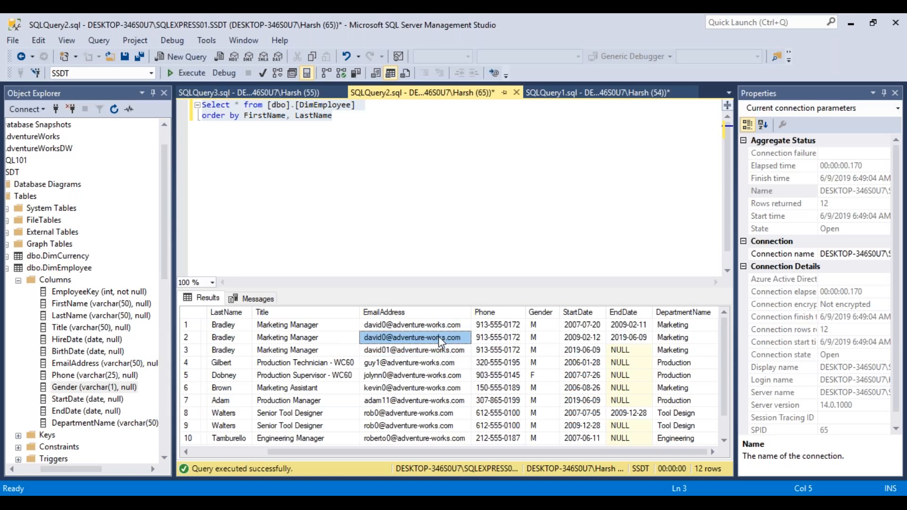
pyautogui.click(592, 352)
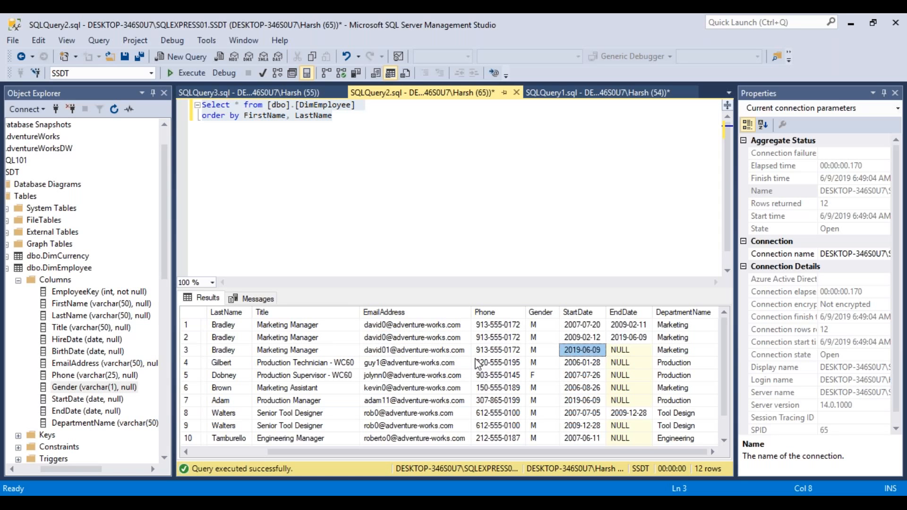
pyautogui.click(450, 352)
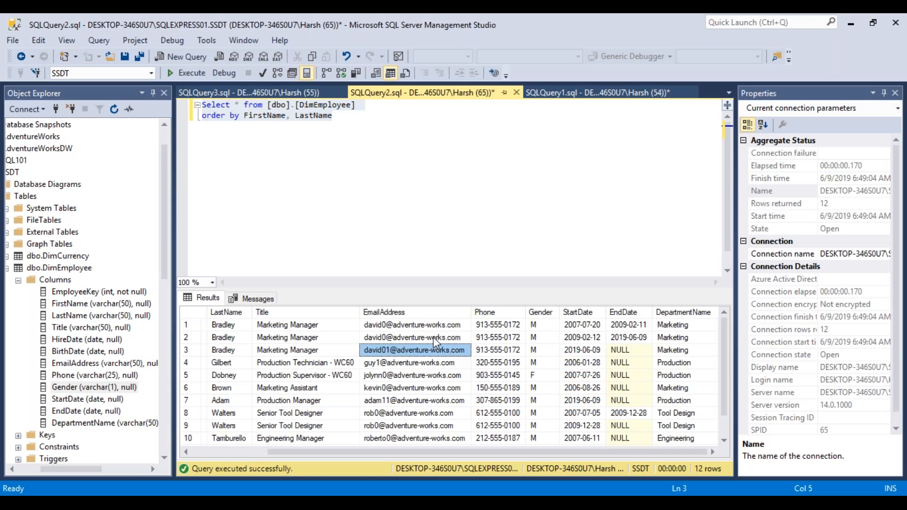
pyautogui.click(433, 336)
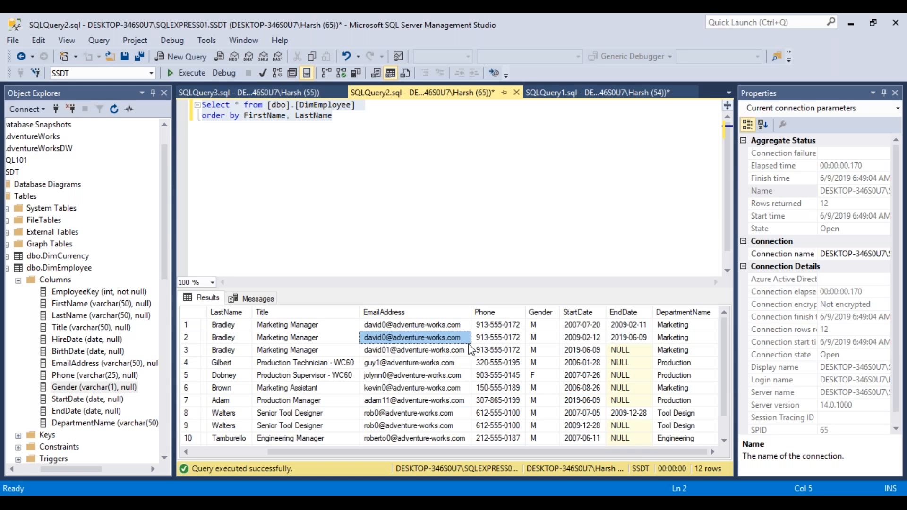
pyautogui.click(585, 354)
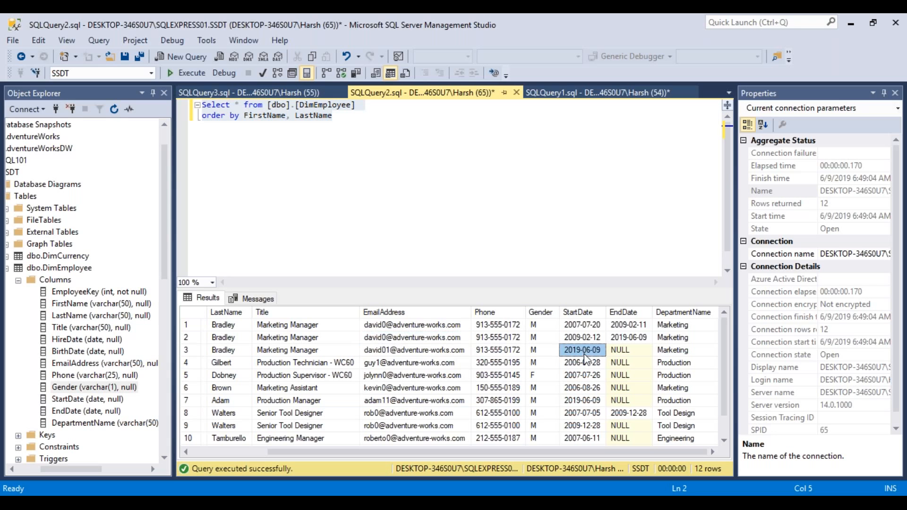
pyautogui.click(443, 355)
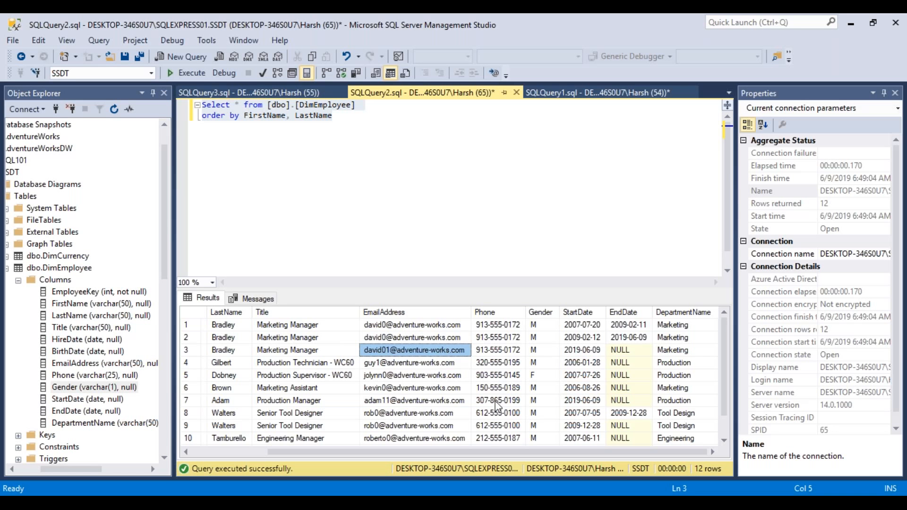
# Examine the seventh result row, the one with EmployeeKey 1001, checking its StartDate and EndDate against the other DimEmployee rows.
pyautogui.moveTo(486, 458); pyautogui.dragTo(392, 458)
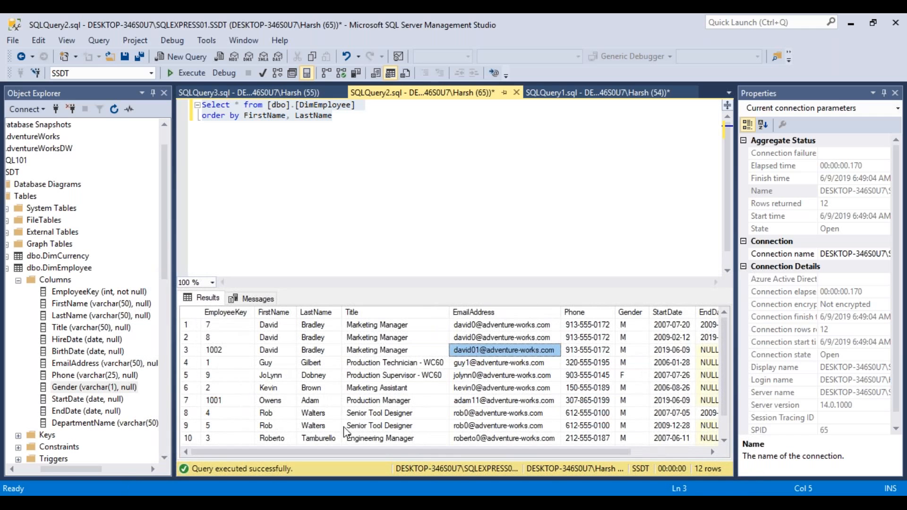
pyautogui.click(189, 402)
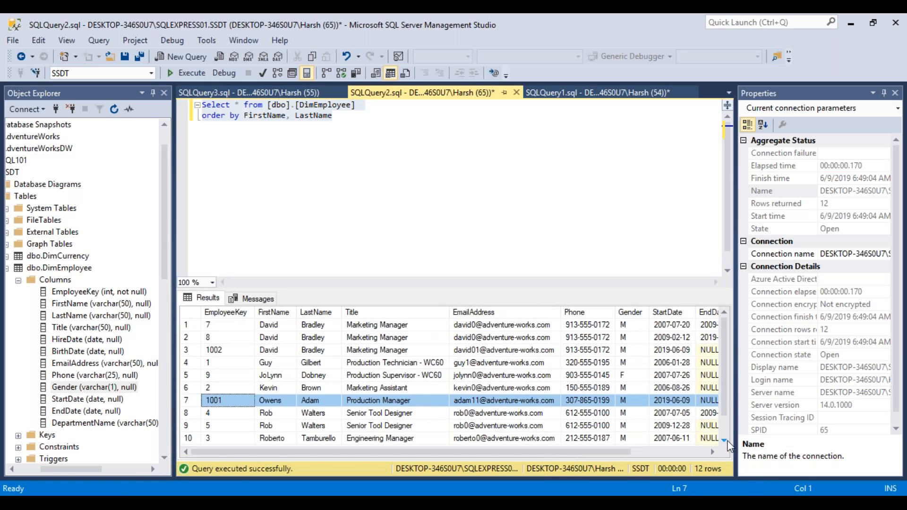
pyautogui.scroll(-2, 729, 445)
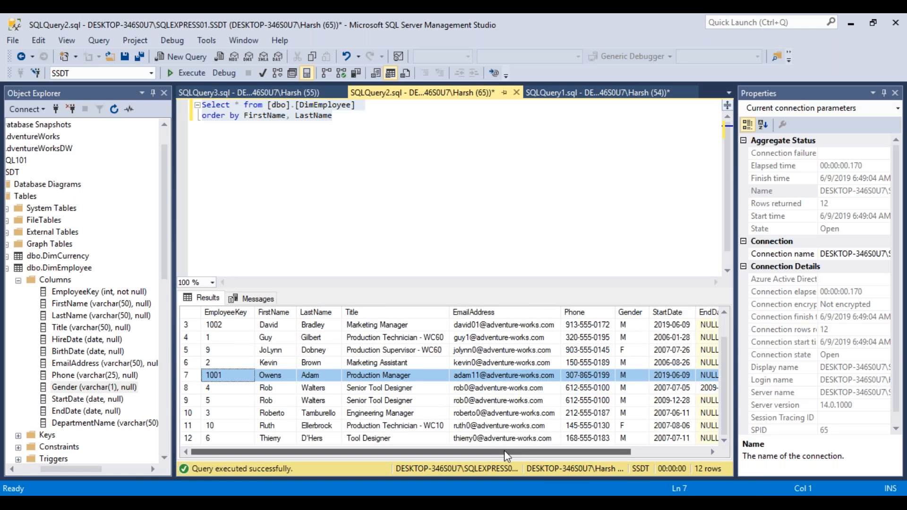
pyautogui.moveTo(504, 450); pyautogui.dragTo(514, 454)
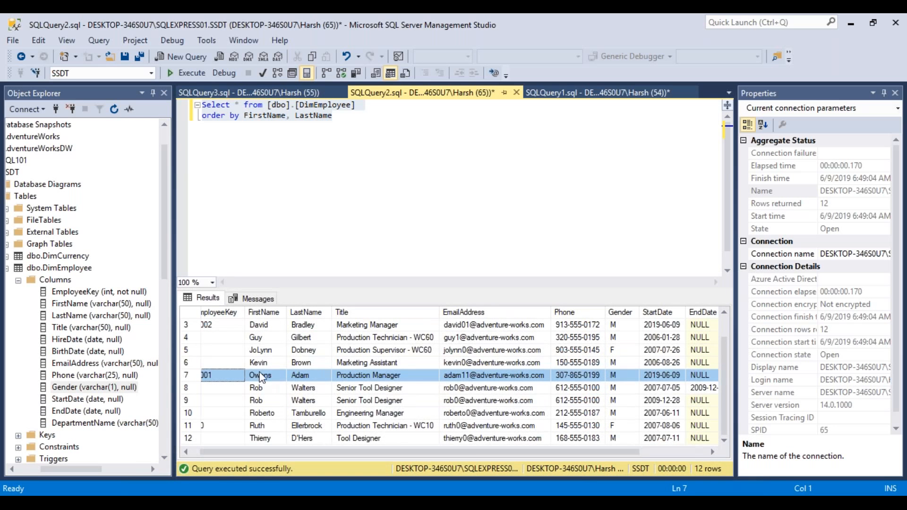
pyautogui.moveTo(471, 452); pyautogui.dragTo(556, 465)
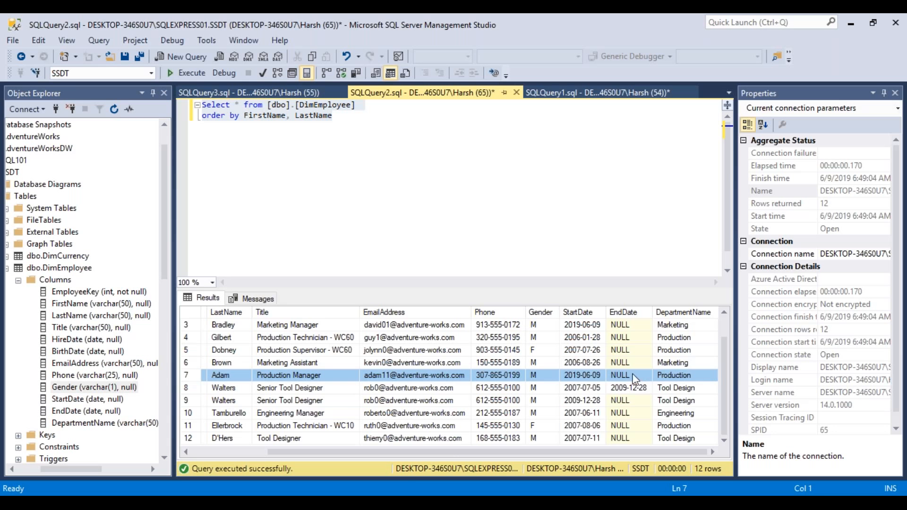
pyautogui.moveTo(448, 452); pyautogui.dragTo(373, 452)
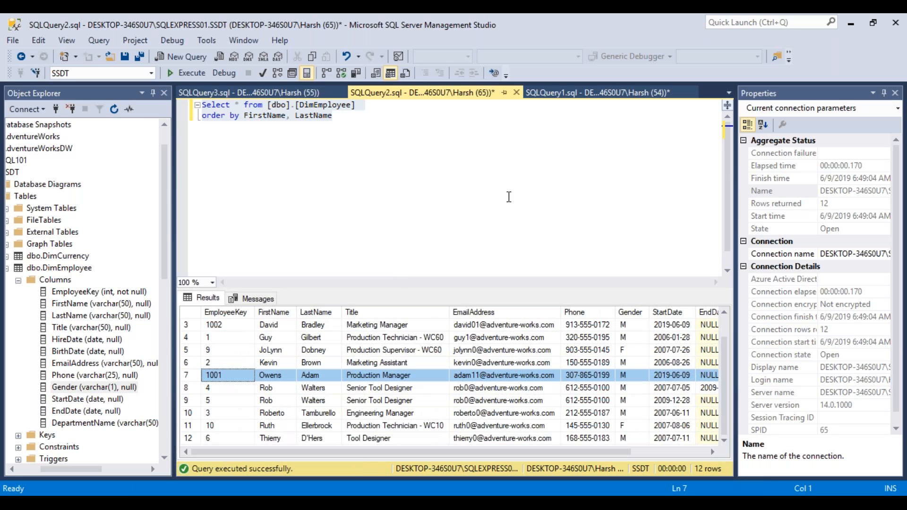
# Switch to Visual Studio and review the start of the LoadDimEmployee data flow, from SrcEmployee into SCD_DimEmployee.
pyautogui.click(534, 418)
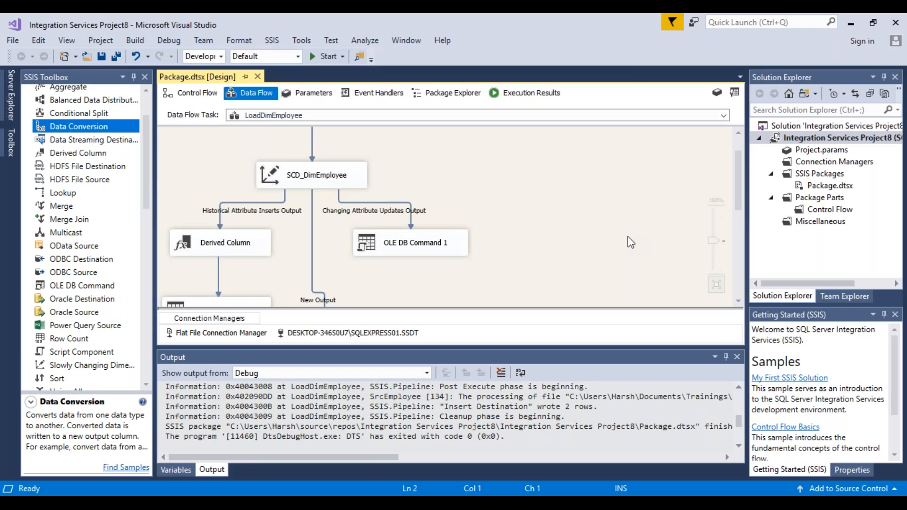
pyautogui.moveTo(739, 194); pyautogui.dragTo(745, 166)
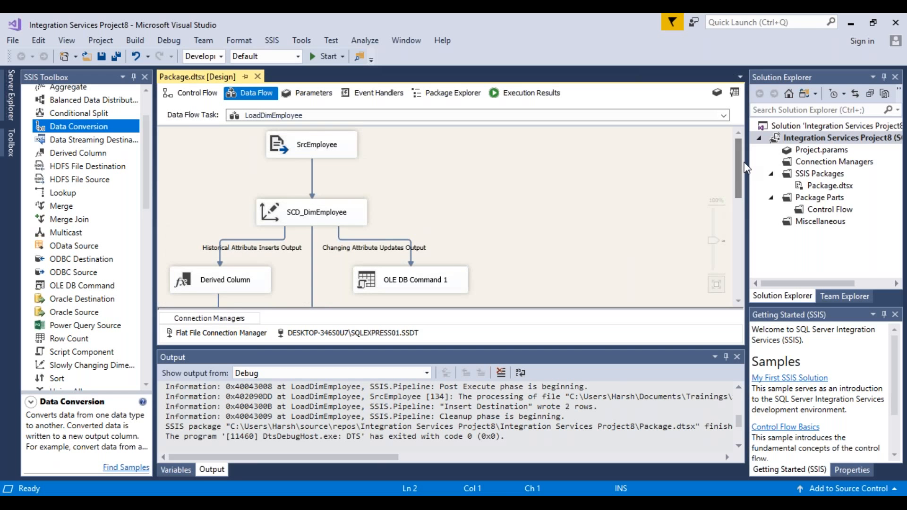